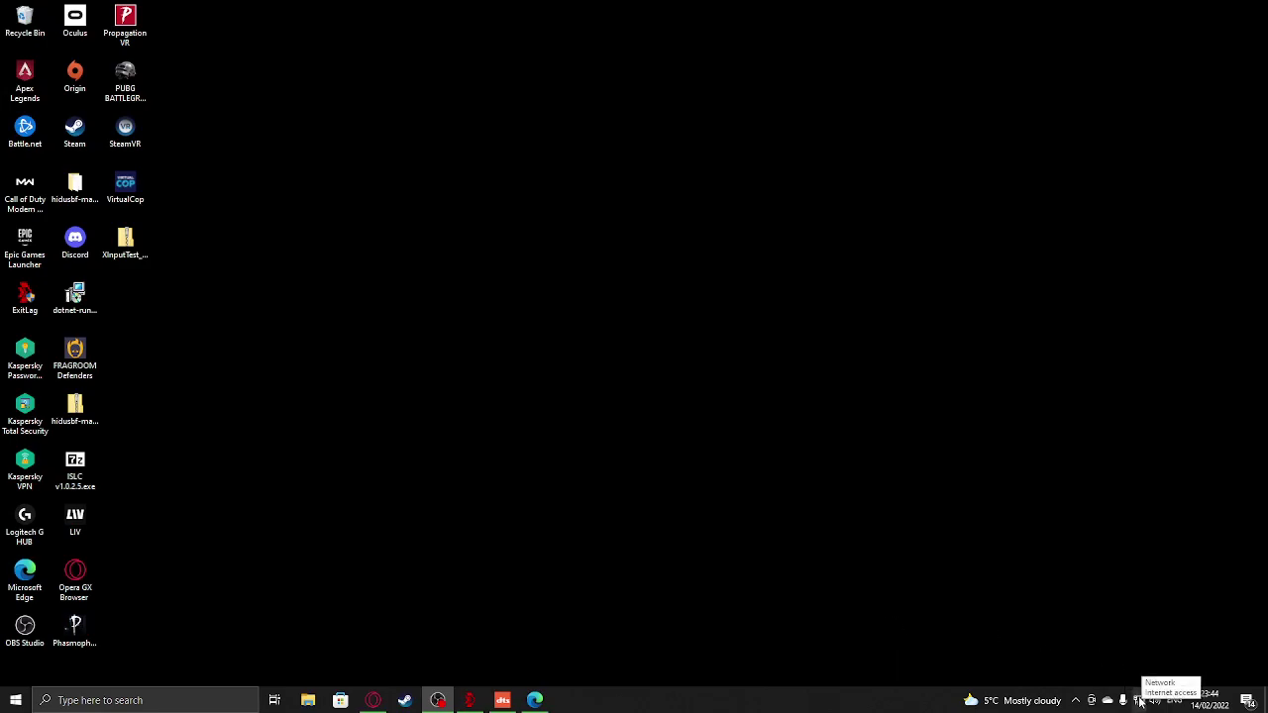
Step: Open the properties of the Ethernet connection from the network adapter options
{"action": "right_click", "coordinate": [1140, 701]}
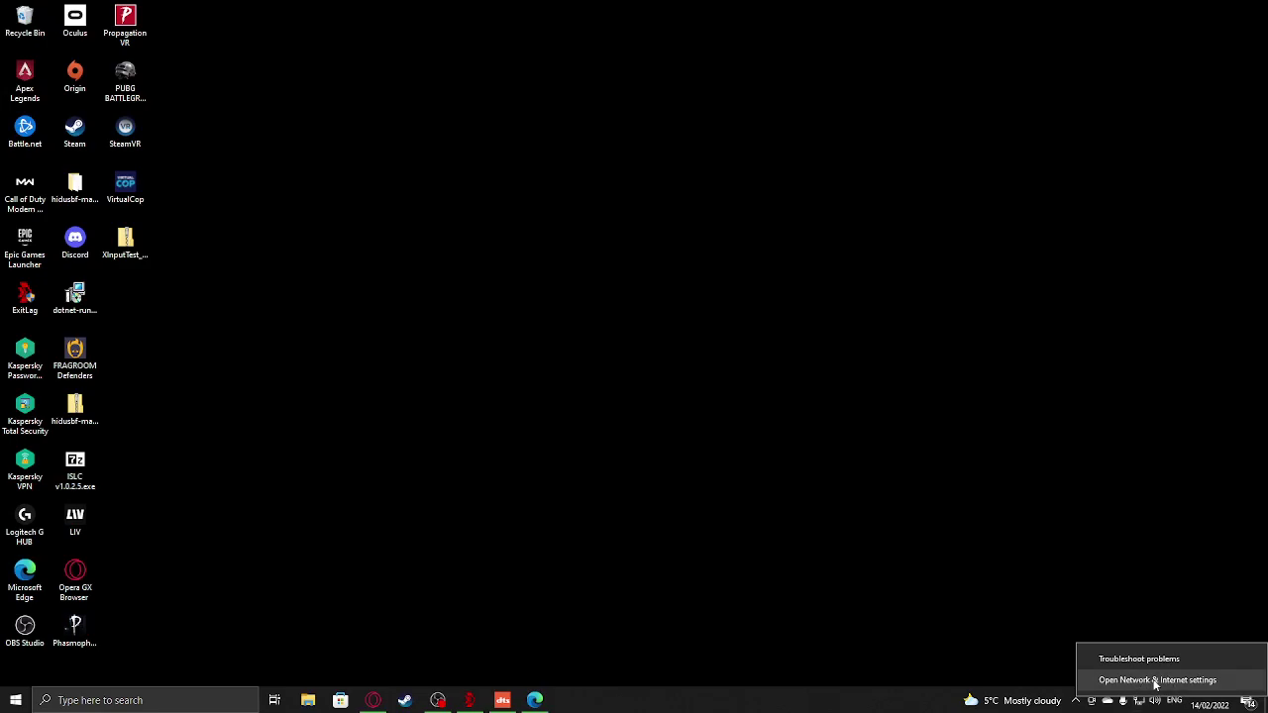
{"action": "left_click", "coordinate": [1153, 680]}
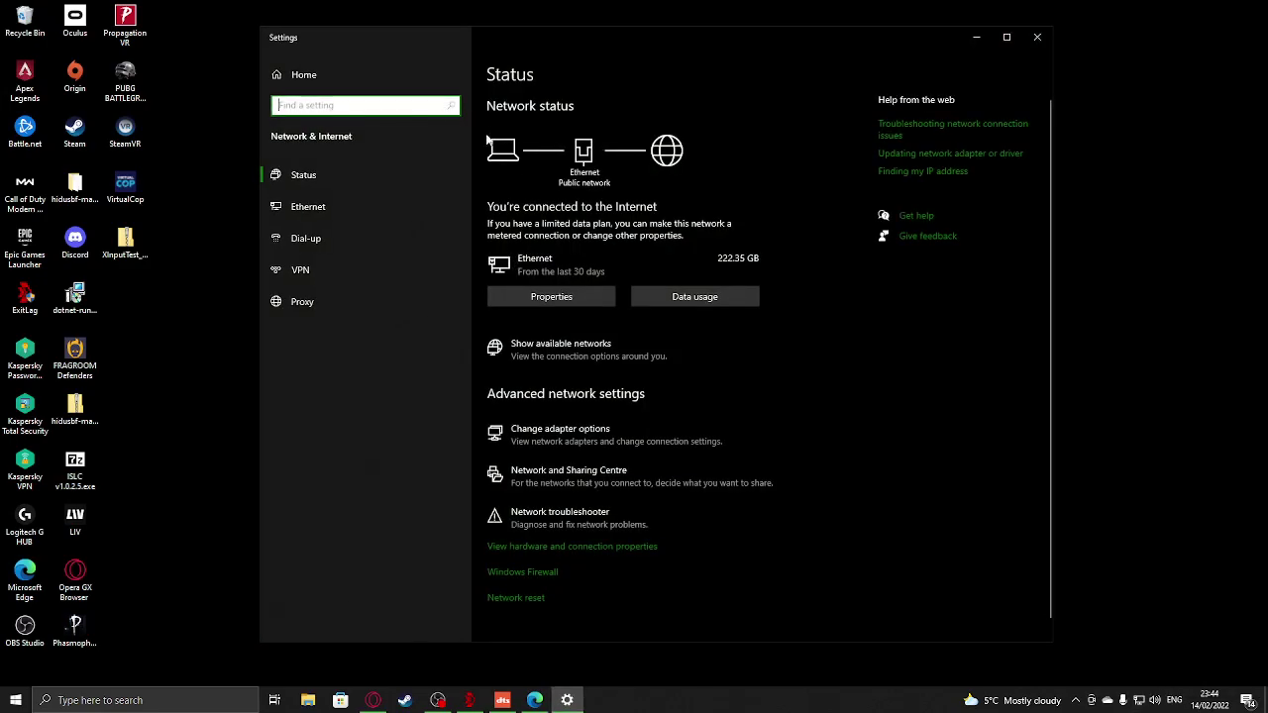
{"action": "left_click", "coordinate": [573, 441]}
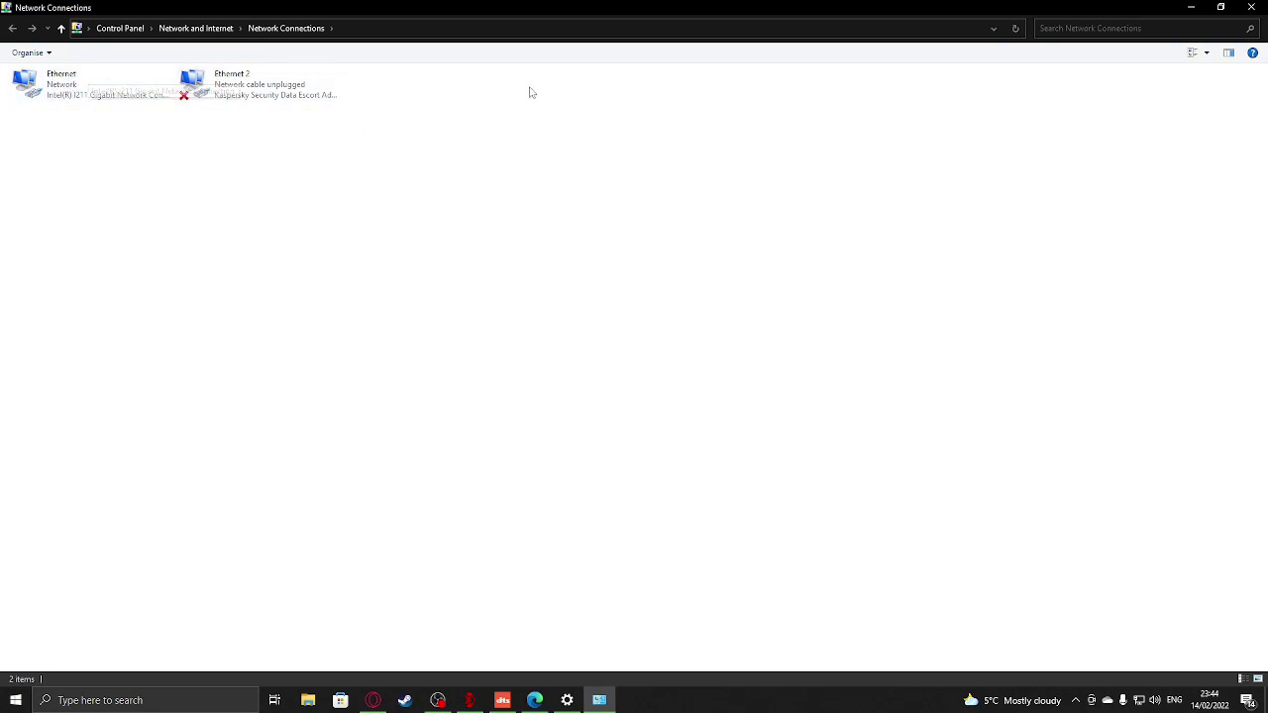
{"action": "left_click", "coordinate": [119, 94]}
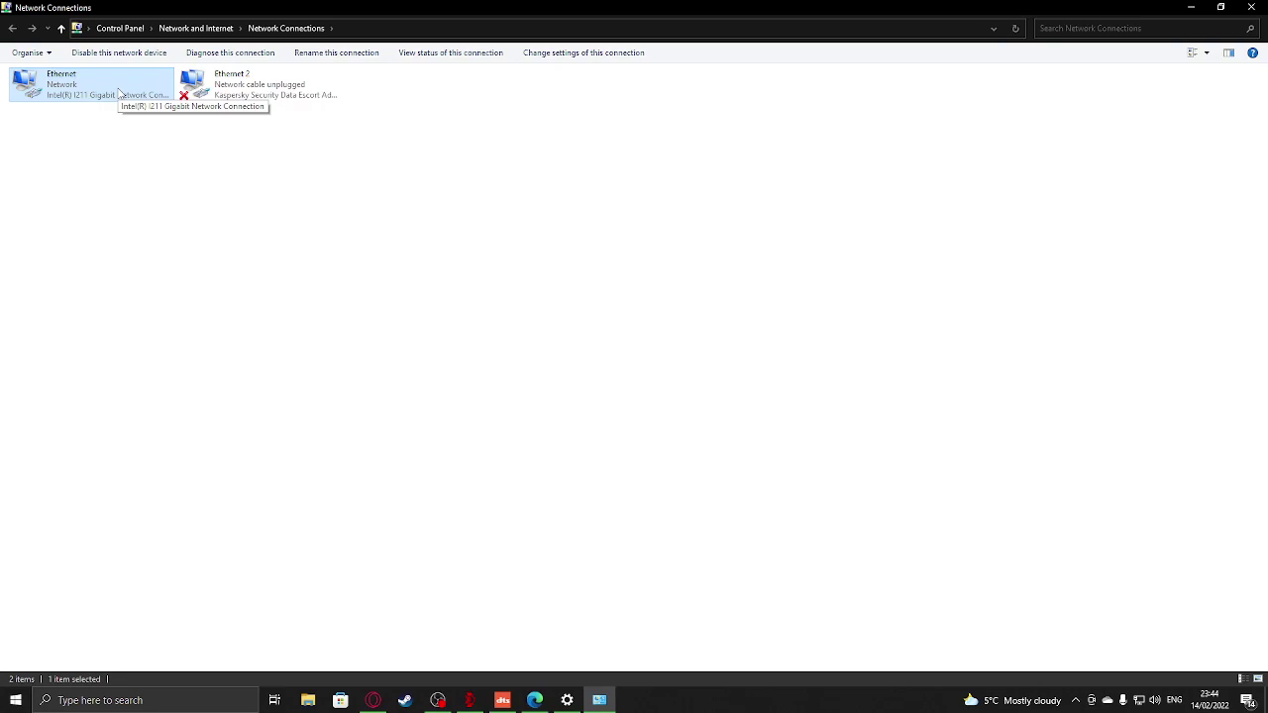
{"action": "left_click", "coordinate": [87, 117]}
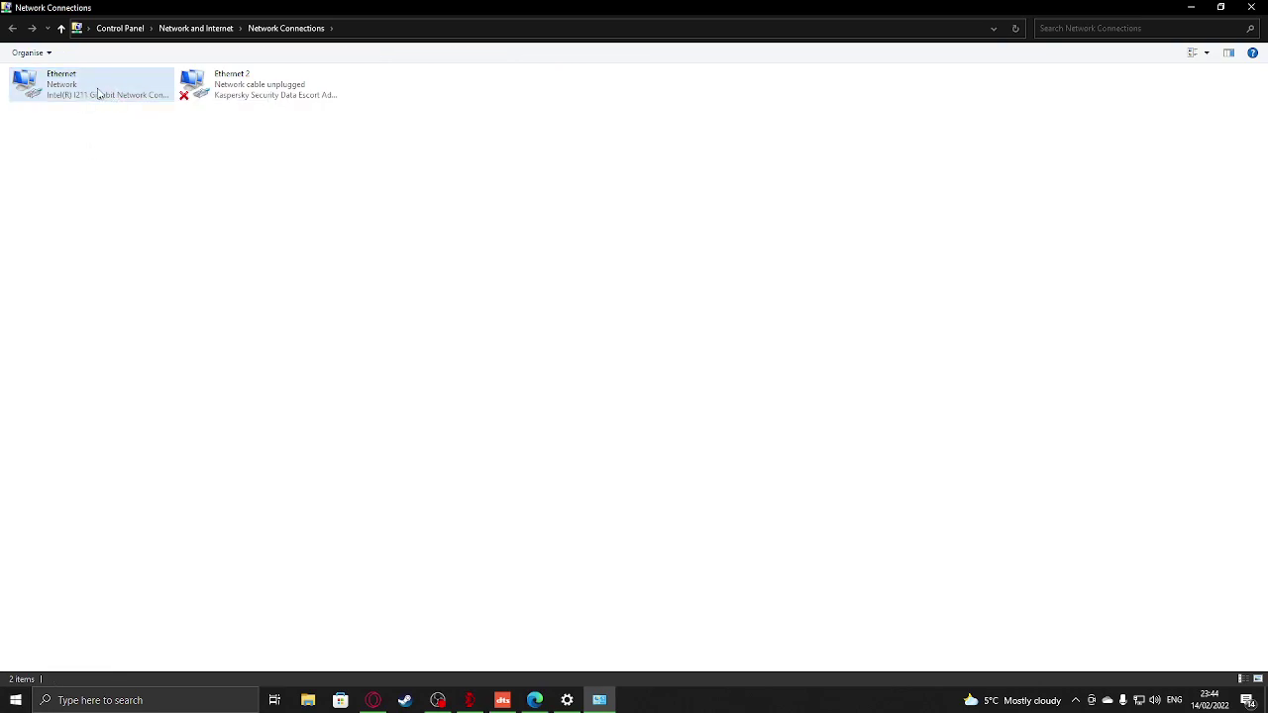
{"action": "right_click", "coordinate": [98, 93]}
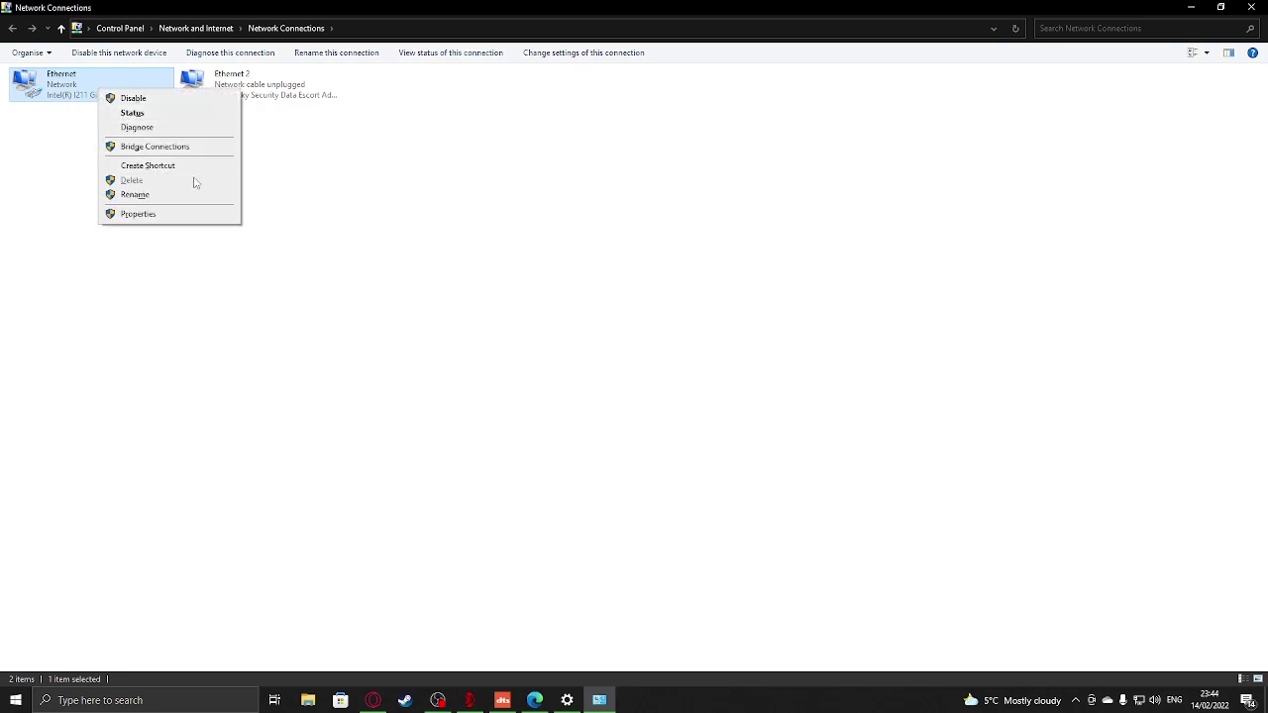
{"action": "left_click", "coordinate": [177, 213]}
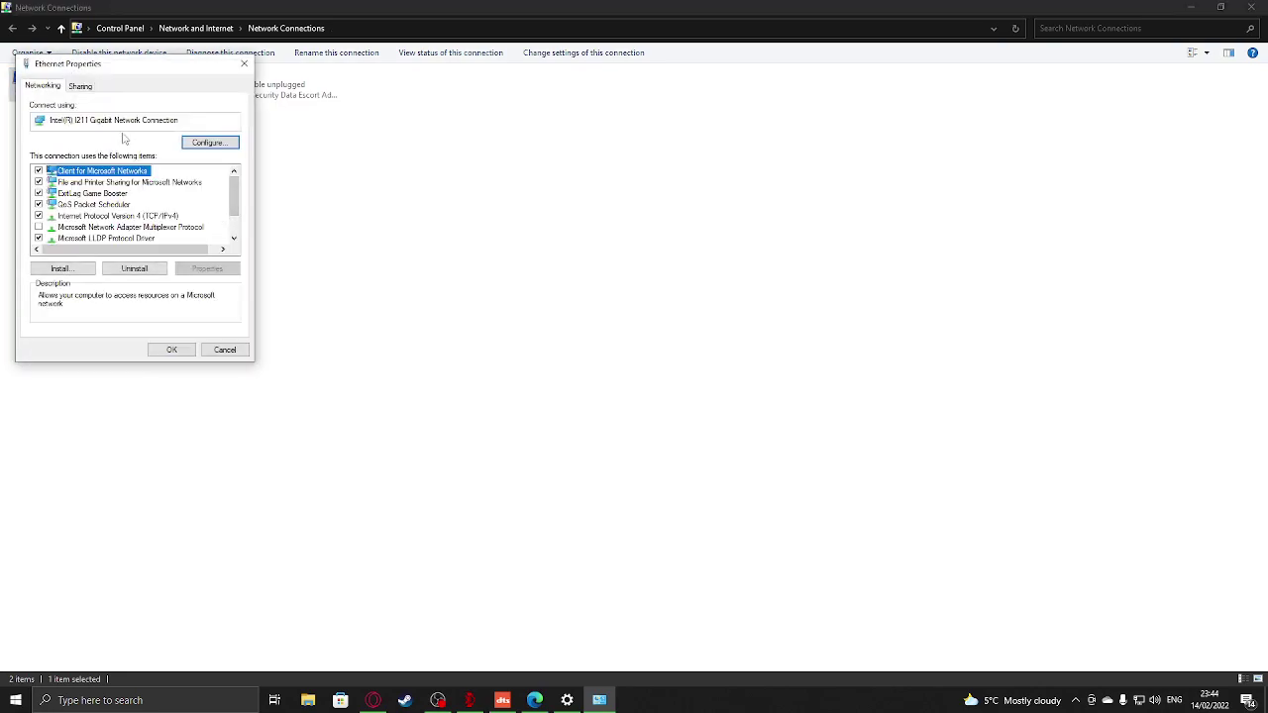
Step: Copy the network adapter's name from the Ethernet properties
{"action": "left_click_drag", "start_coordinate": [192, 120], "coordinate": [46, 120]}
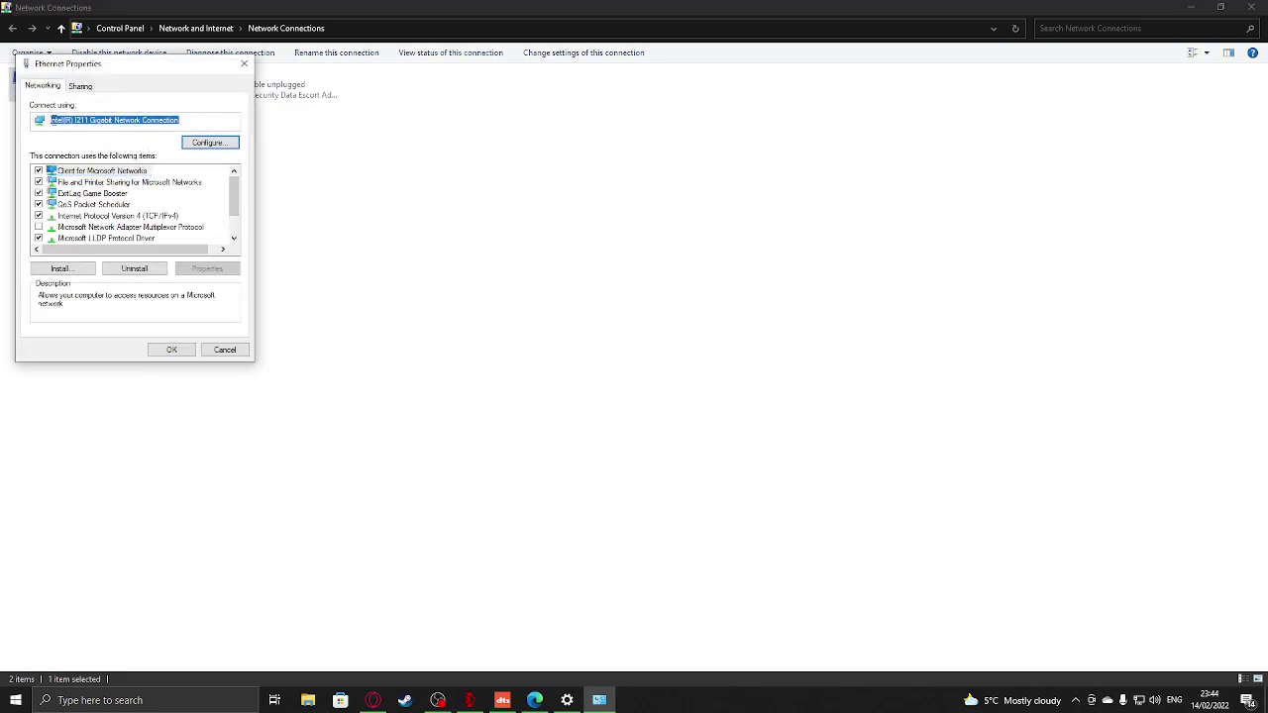
{"action": "right_click", "coordinate": [89, 120]}
{"action": "left_click", "coordinate": [132, 163]}
Step: Switch to Opera GX, close the open Intel page and search the web for "Intel(R) I211 Gigabit Network Connection"
{"action": "left_click", "coordinate": [372, 700]}
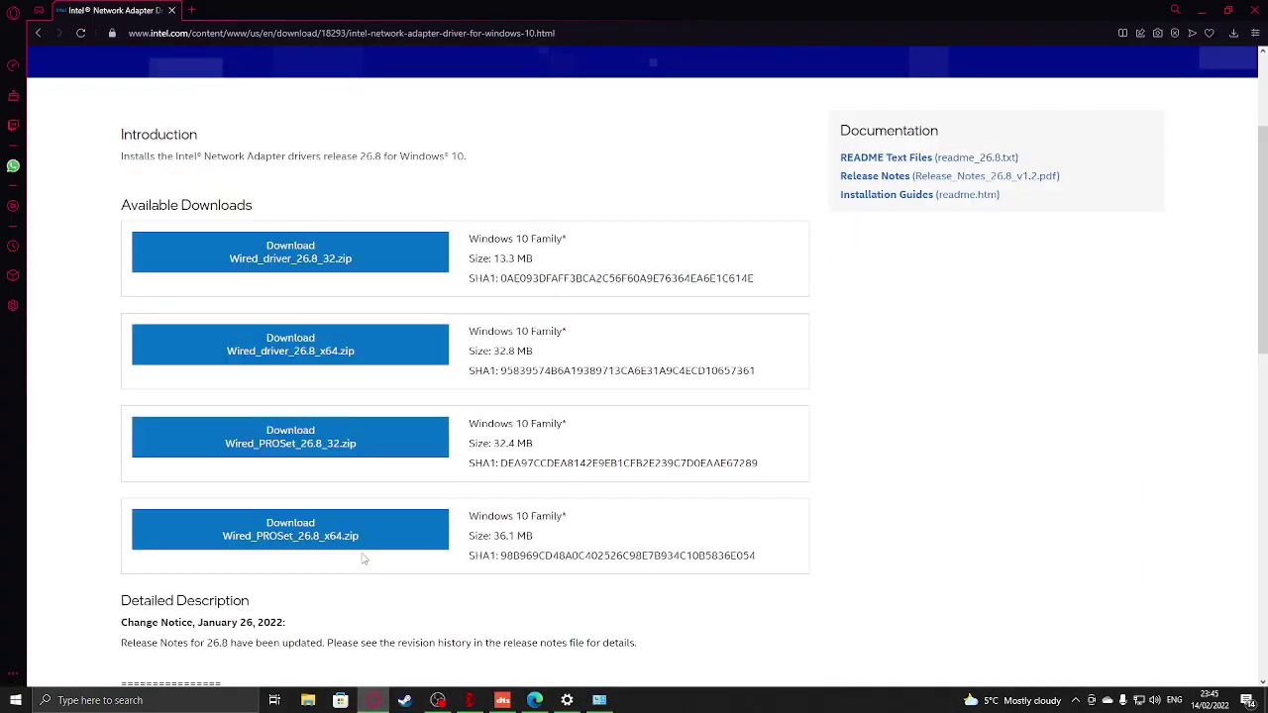
{"action": "left_click", "coordinate": [173, 10]}
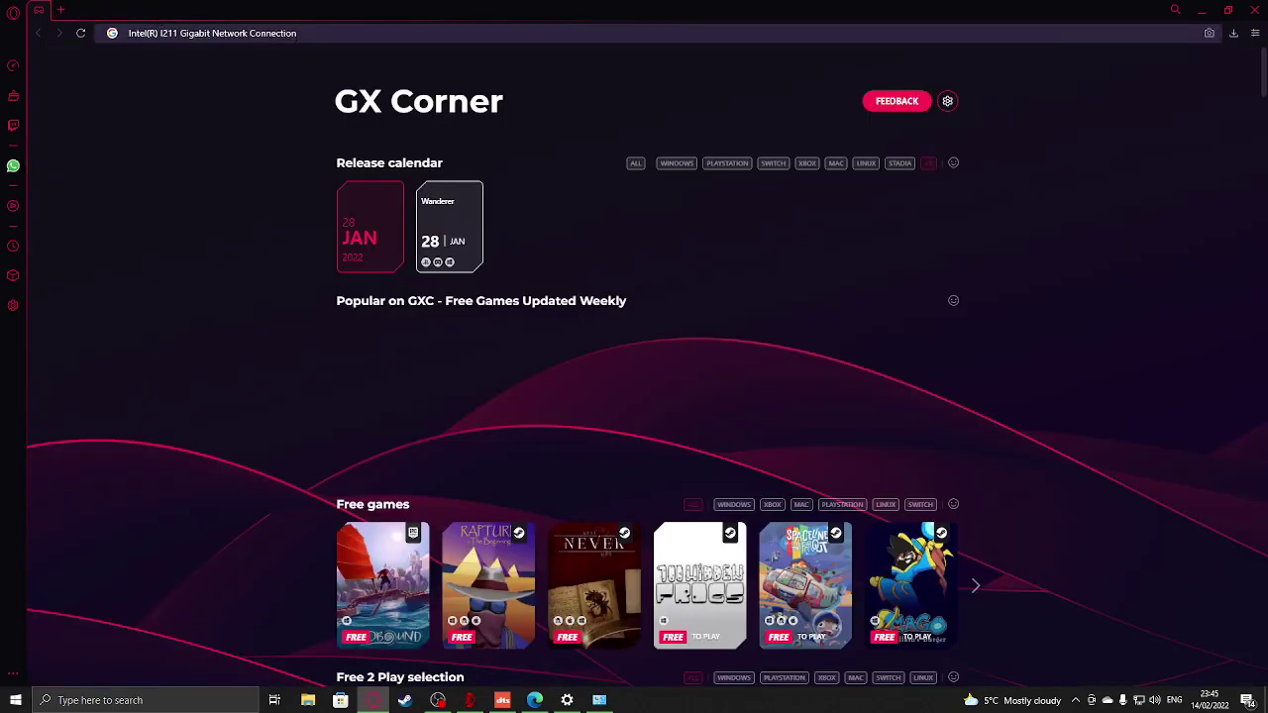
{"action": "left_click", "coordinate": [138, 33]}
{"action": "key", "text": "BackSpace"}
{"action": "right_click", "coordinate": [154, 34]}
{"action": "left_click", "coordinate": [179, 100]}
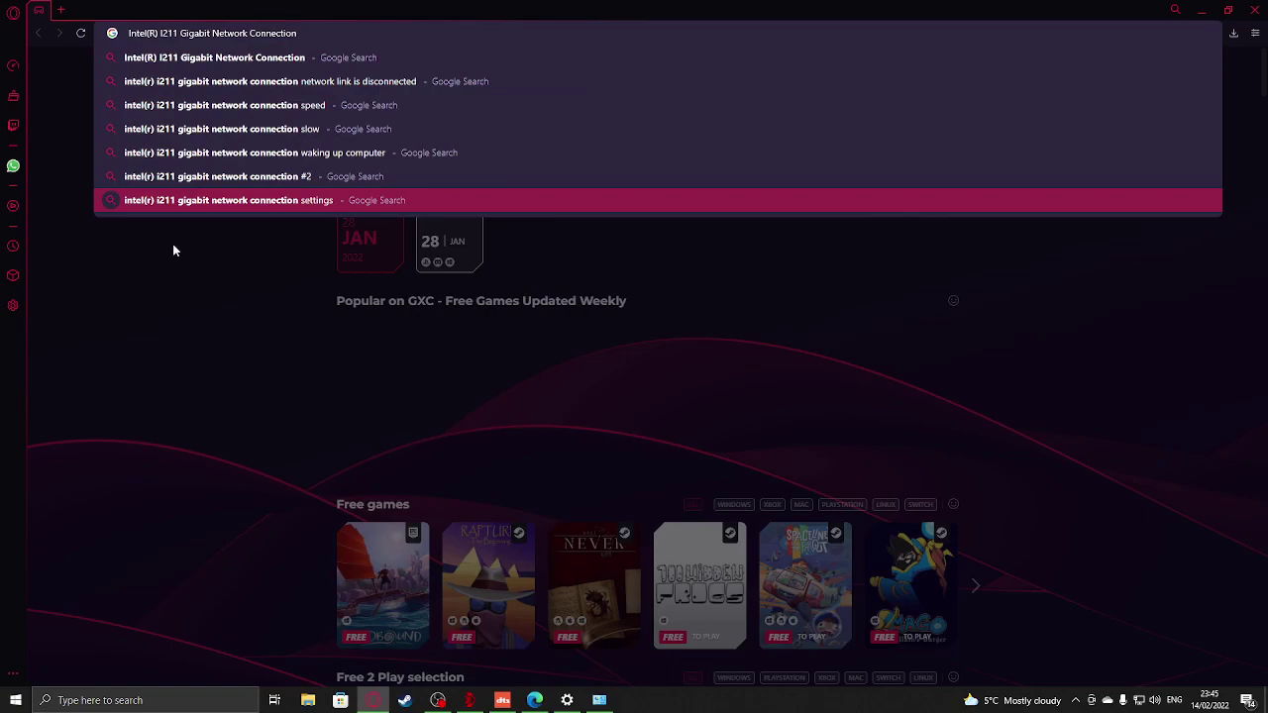
{"action": "key", "text": "Return"}
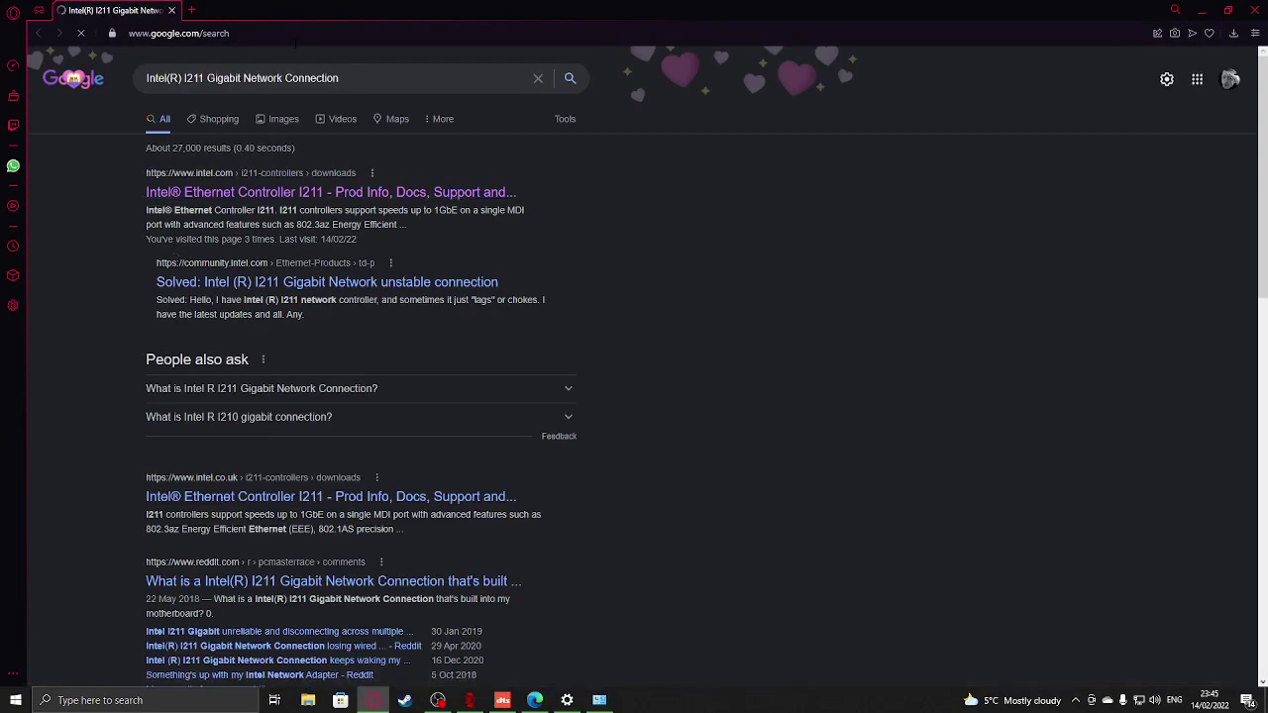
Step: On Intel's Ethernet Controller I211 downloads page, filter by Windows 10 Family and view the details of the Windows 10 network adapter driver
{"action": "left_click", "coordinate": [269, 194]}
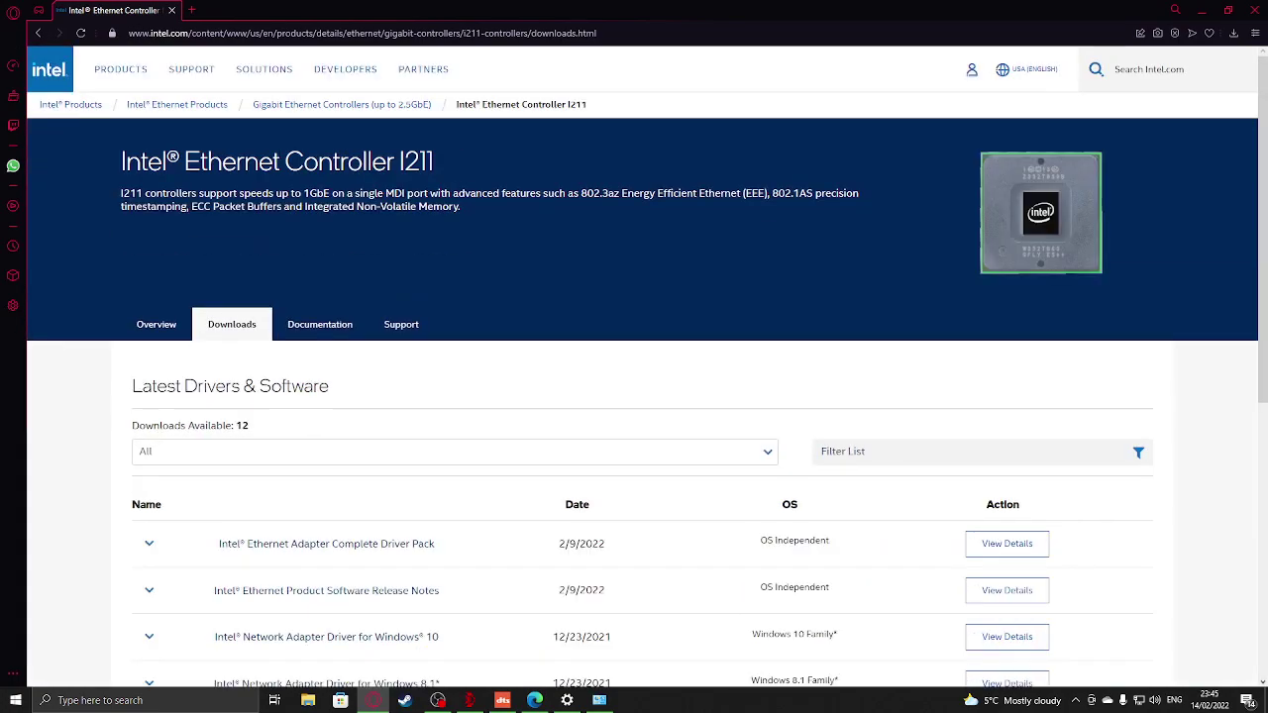
{"action": "scroll", "coordinate": [263, 201], "scroll_direction": "down", "scroll_amount": 1}
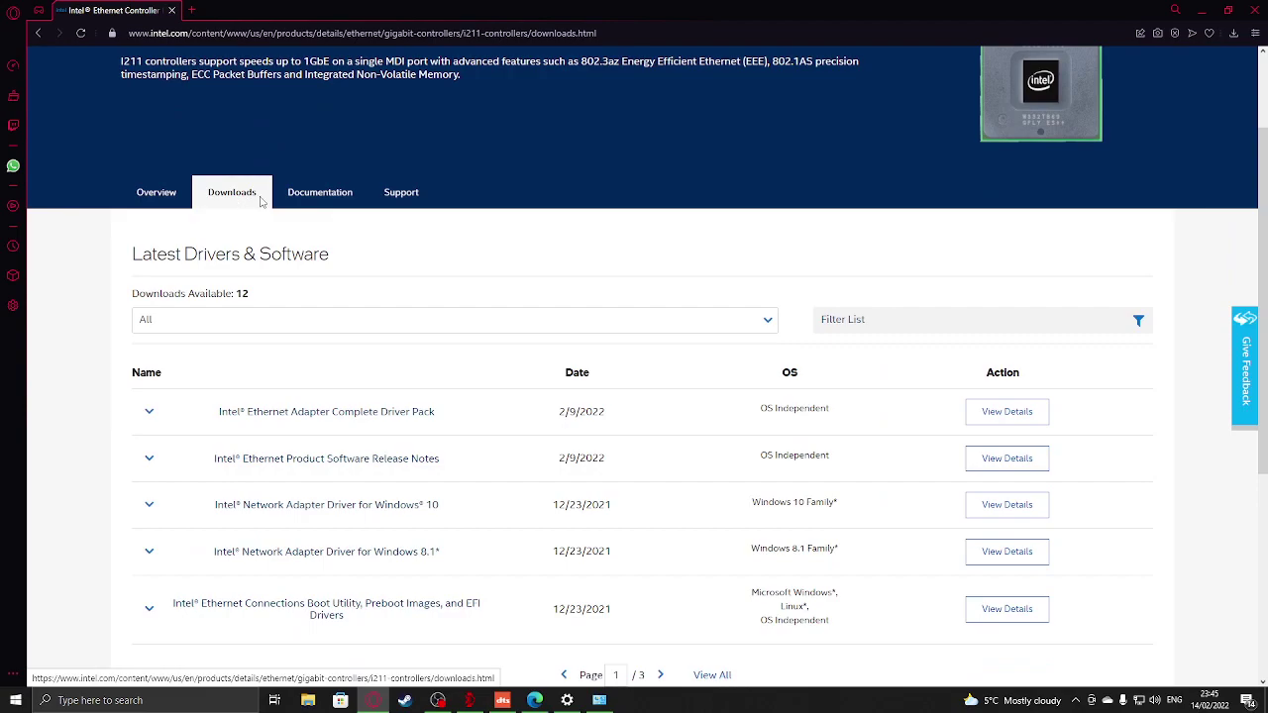
{"action": "scroll", "coordinate": [262, 201], "scroll_direction": "down", "scroll_amount": 1}
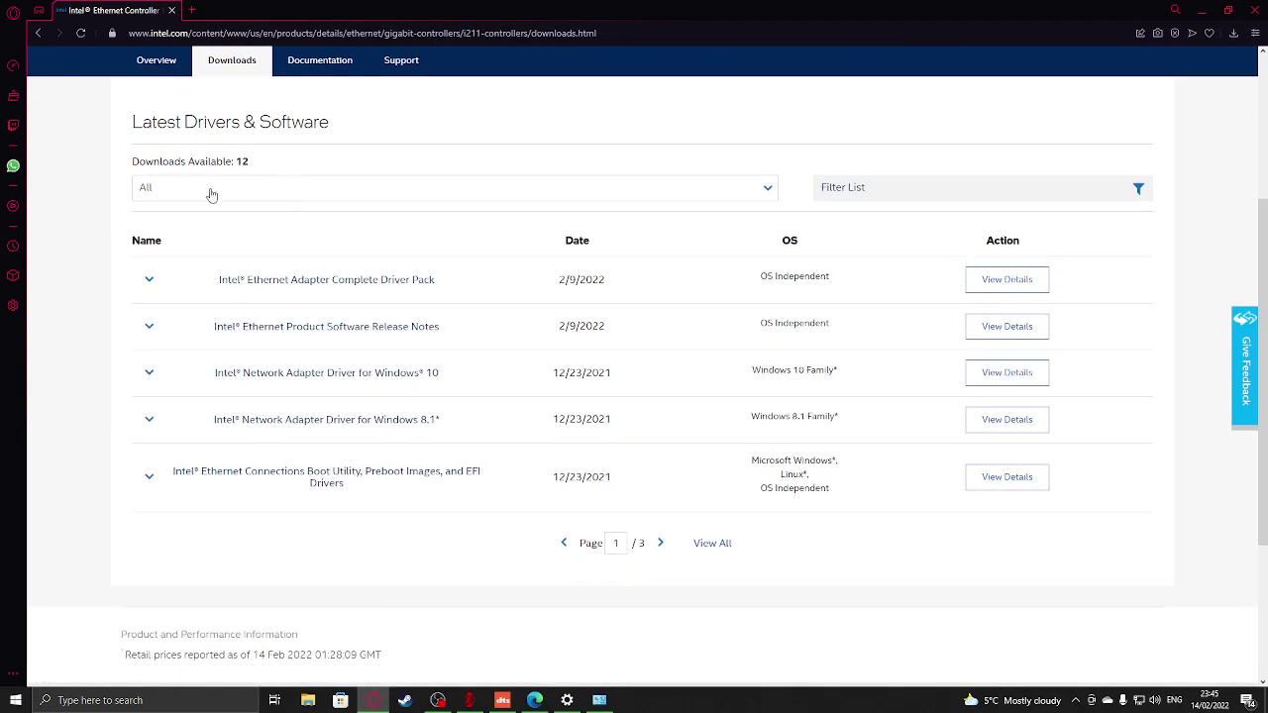
{"action": "left_click", "coordinate": [209, 195]}
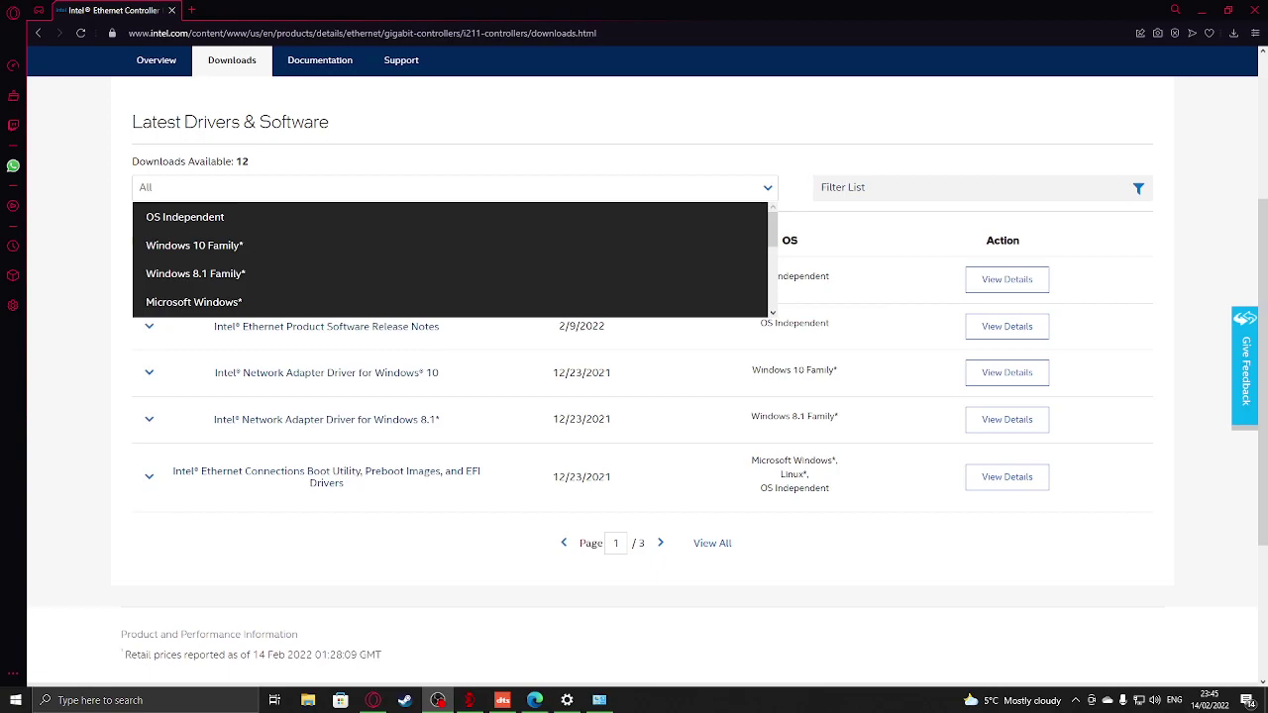
{"action": "left_click", "coordinate": [222, 250]}
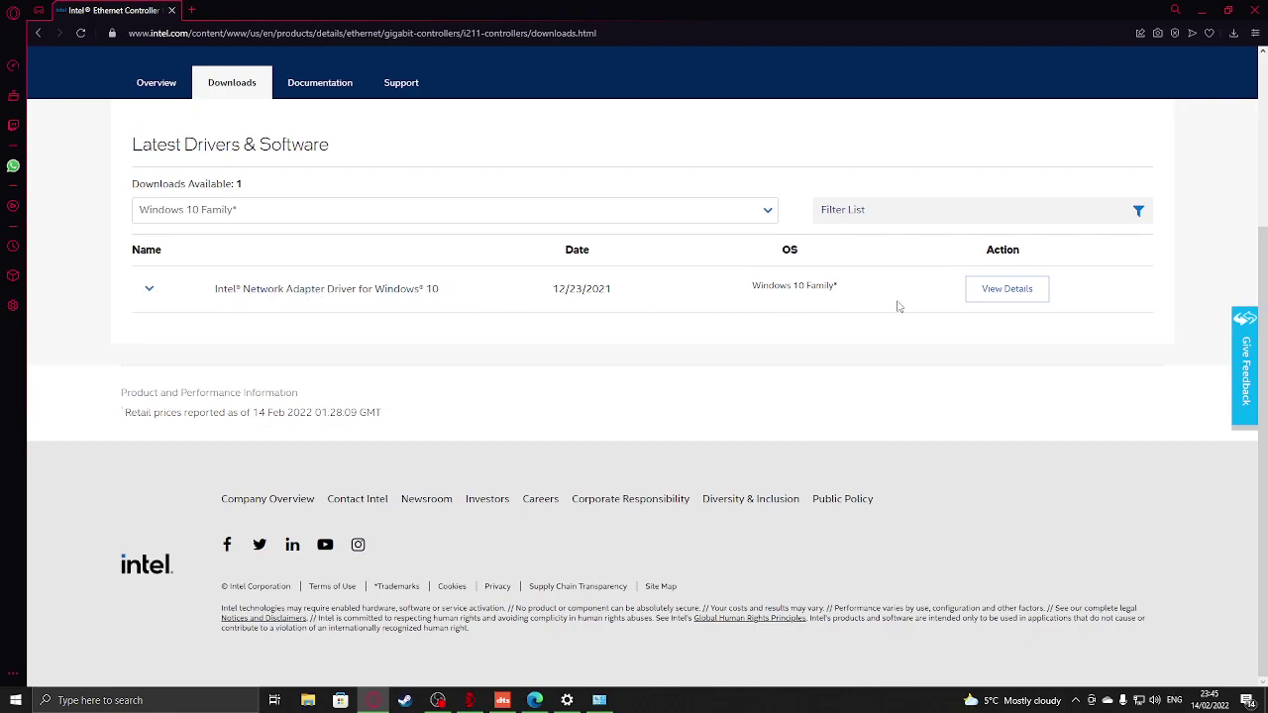
{"action": "left_click", "coordinate": [1004, 291]}
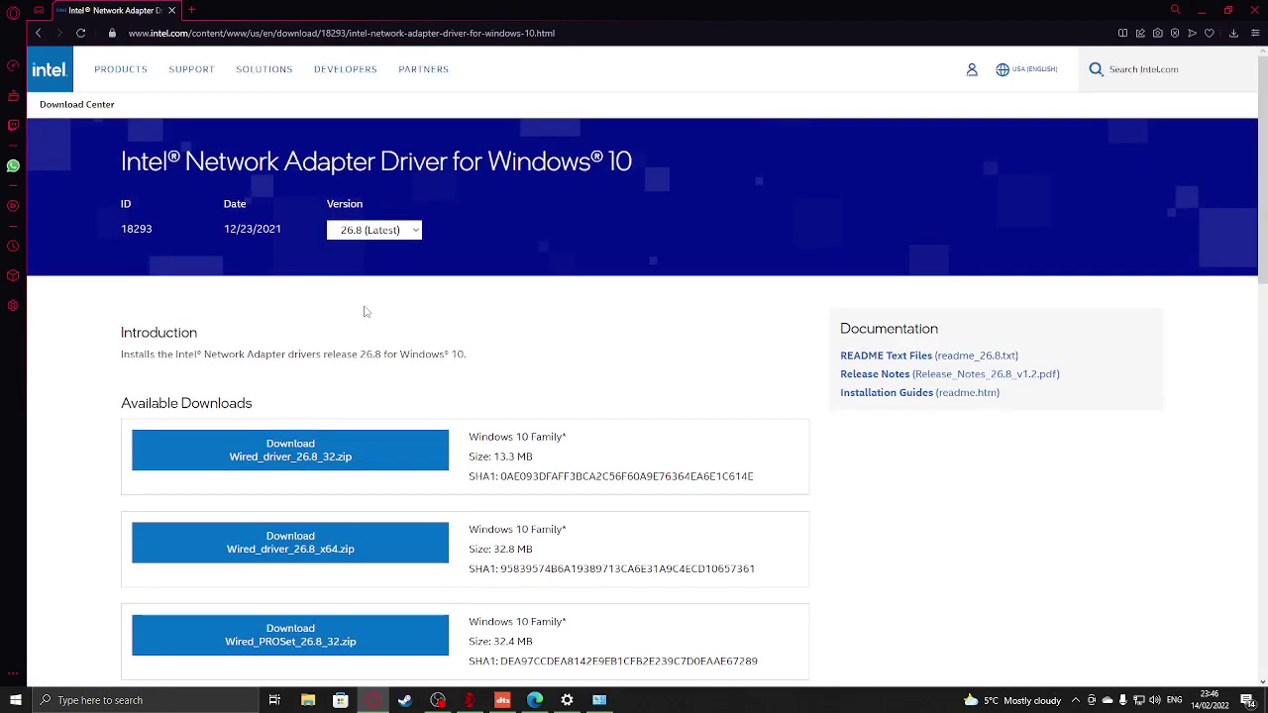
Step: Download Wired_driver_26.8_x64.zip, accepting the Intel software license agreement
{"action": "scroll", "coordinate": [373, 303], "scroll_direction": "down", "scroll_amount": 2}
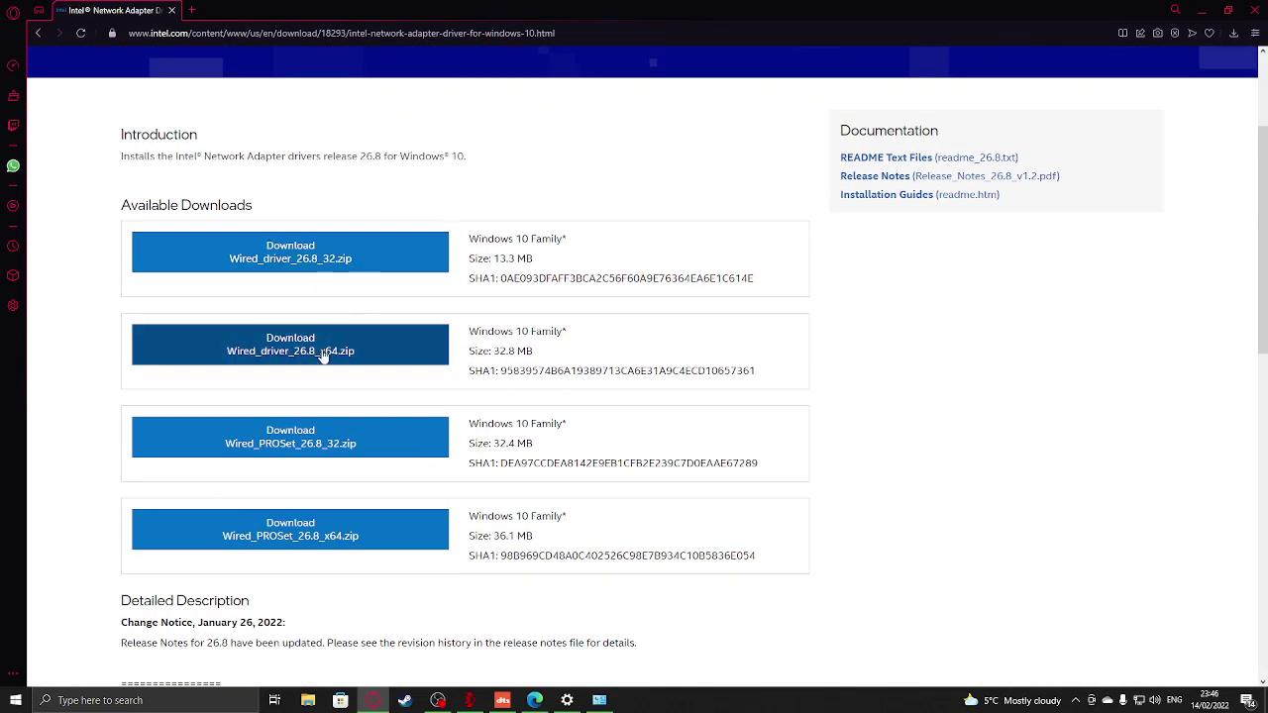
{"action": "left_click", "coordinate": [149, 701]}
{"action": "type", "text": "sys"}
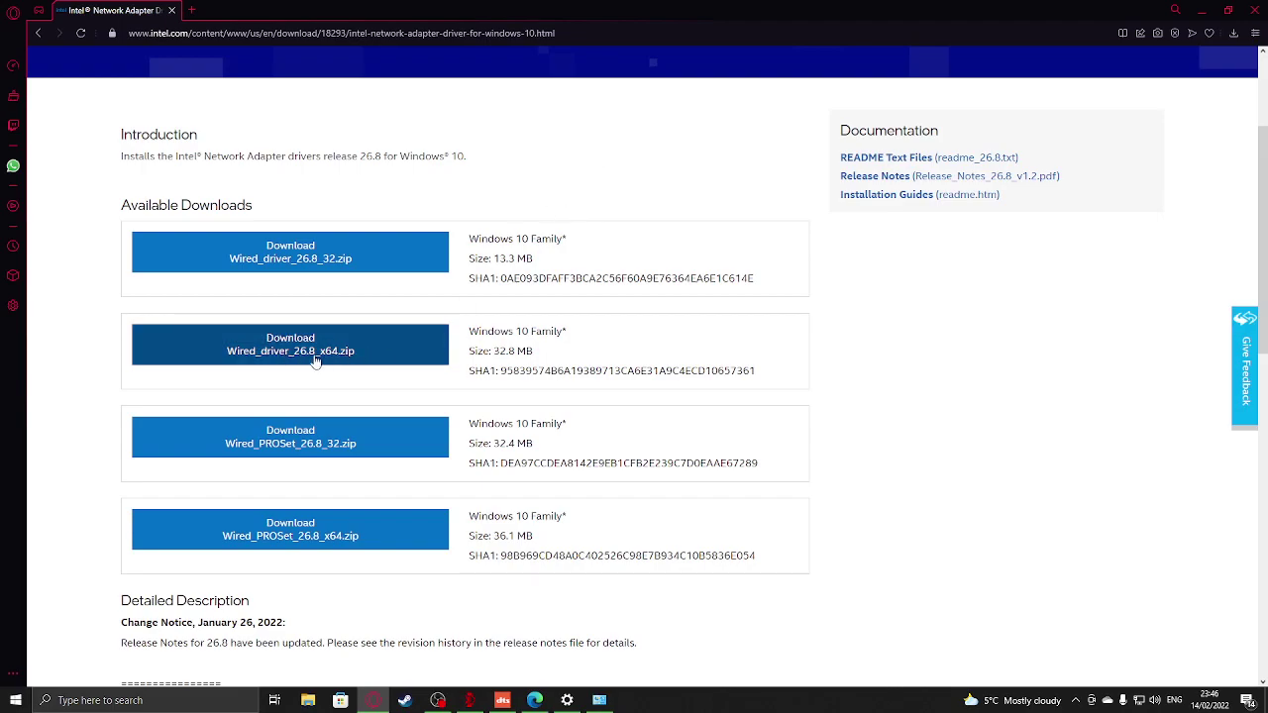
{"action": "left_click", "coordinate": [352, 352]}
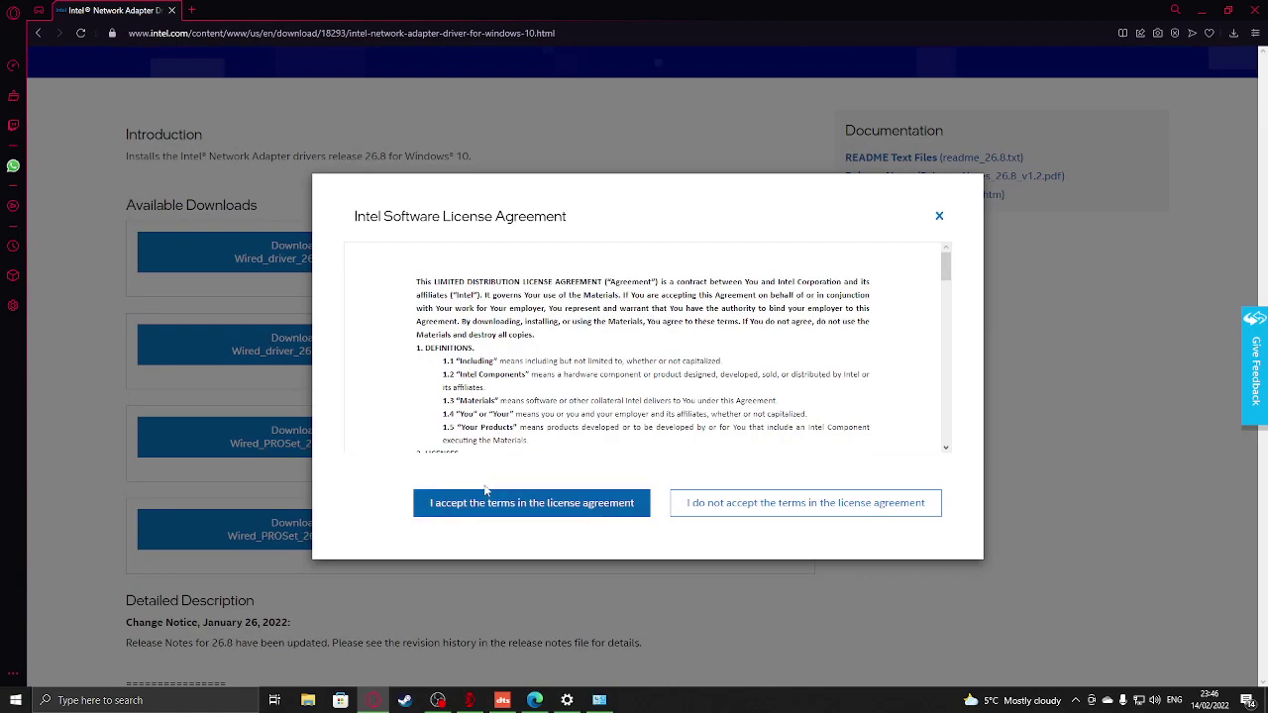
{"action": "left_click", "coordinate": [496, 500]}
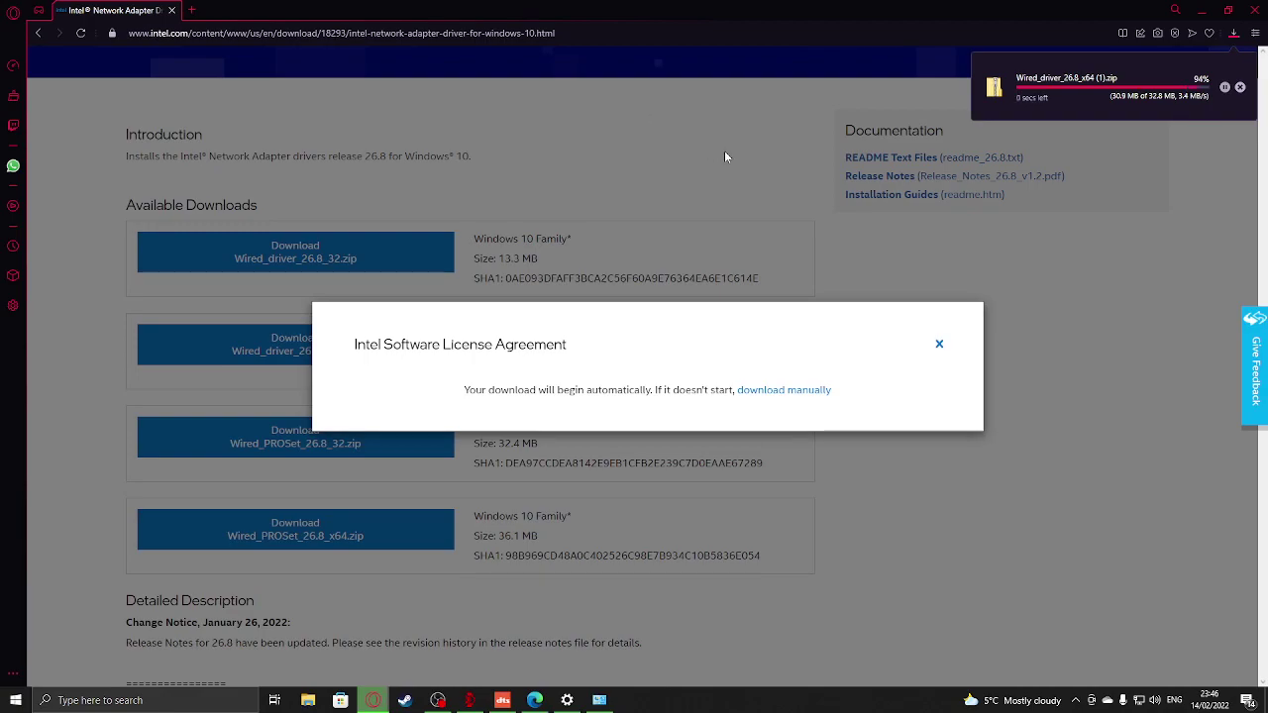
{"action": "left_click", "coordinate": [940, 345]}
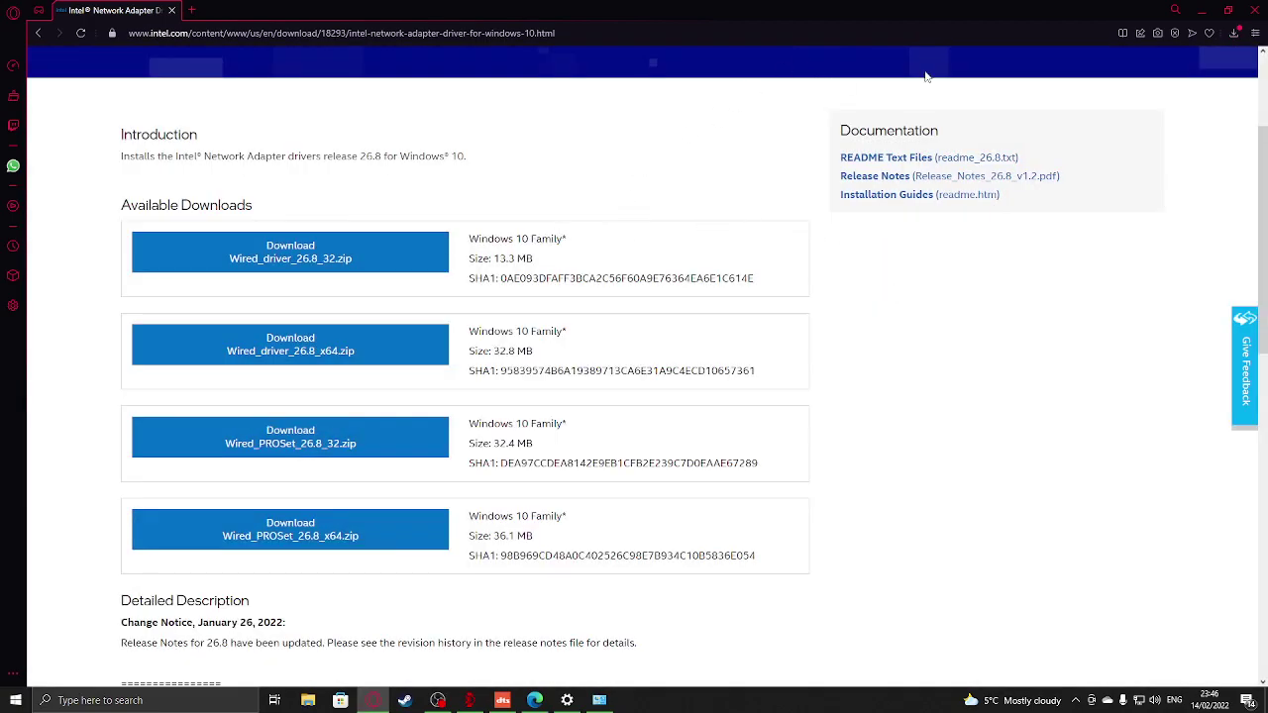
Step: Locate the downloaded Wired_driver_26.8_x64 (1).zip in its folder and extract all its files to the suggested destination
{"action": "left_click", "coordinate": [1233, 33]}
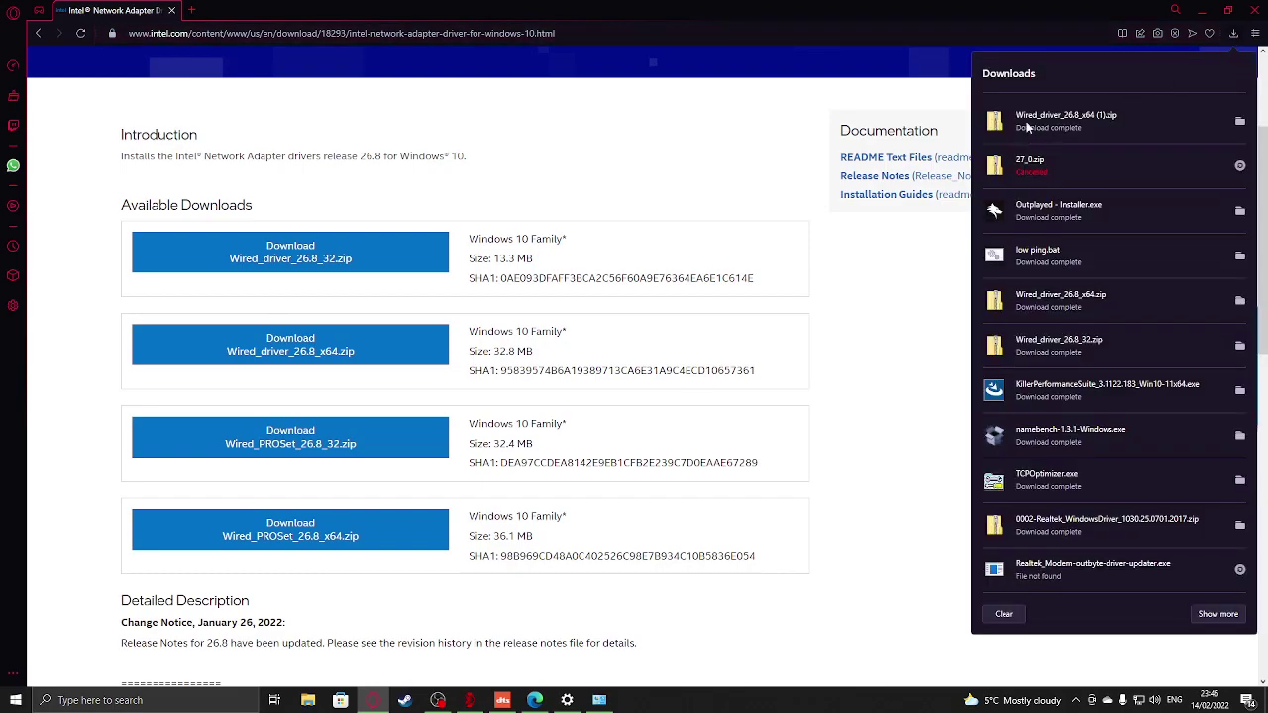
{"action": "left_click", "coordinate": [1239, 120]}
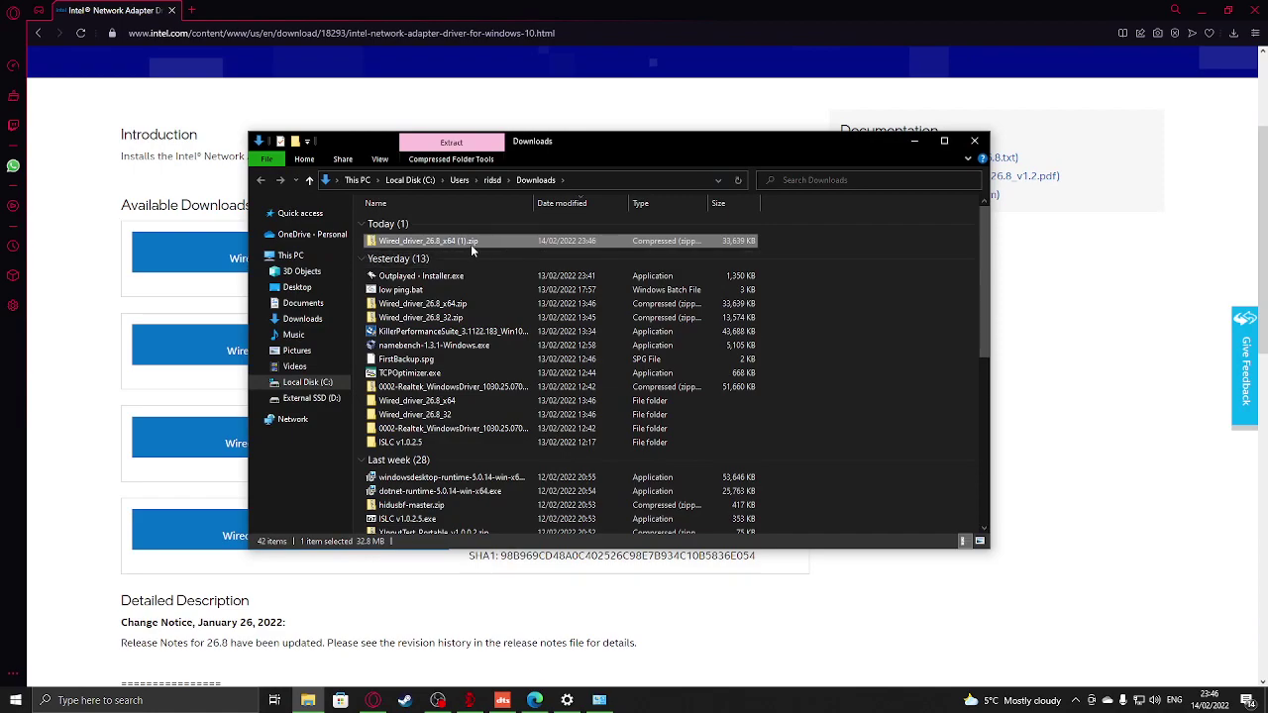
{"action": "right_click", "coordinate": [479, 239]}
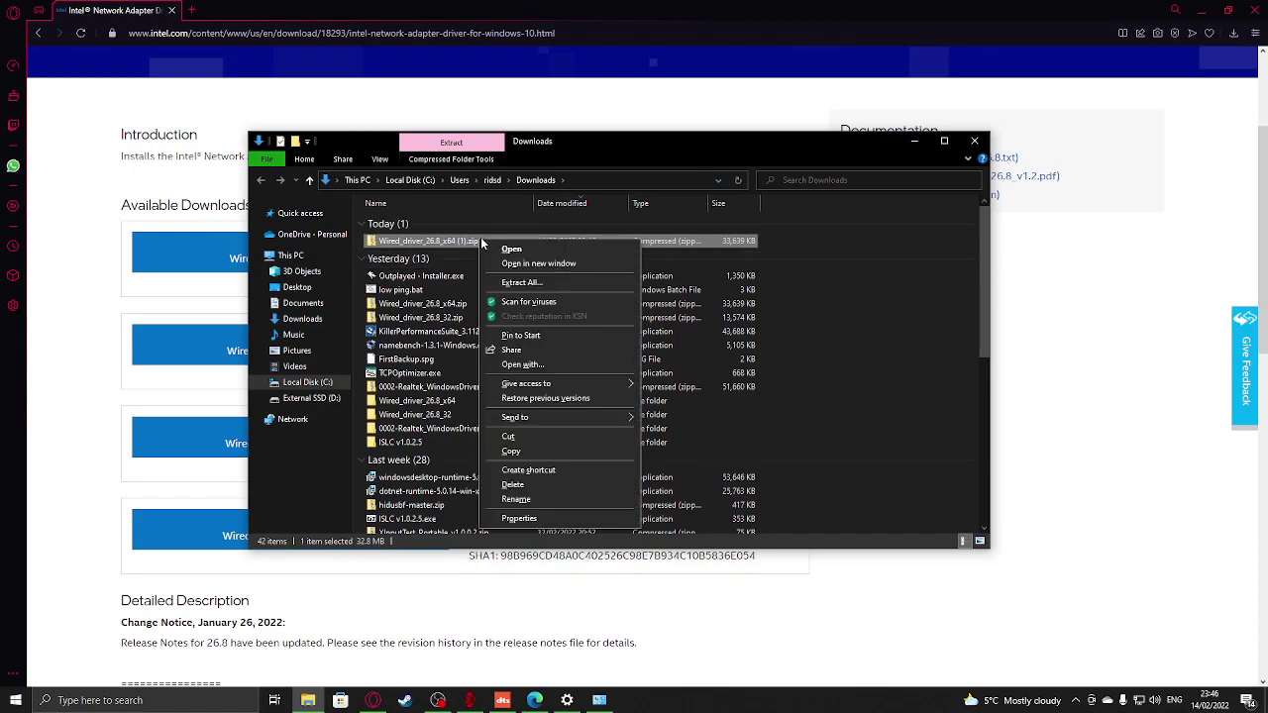
{"action": "left_click", "coordinate": [525, 283]}
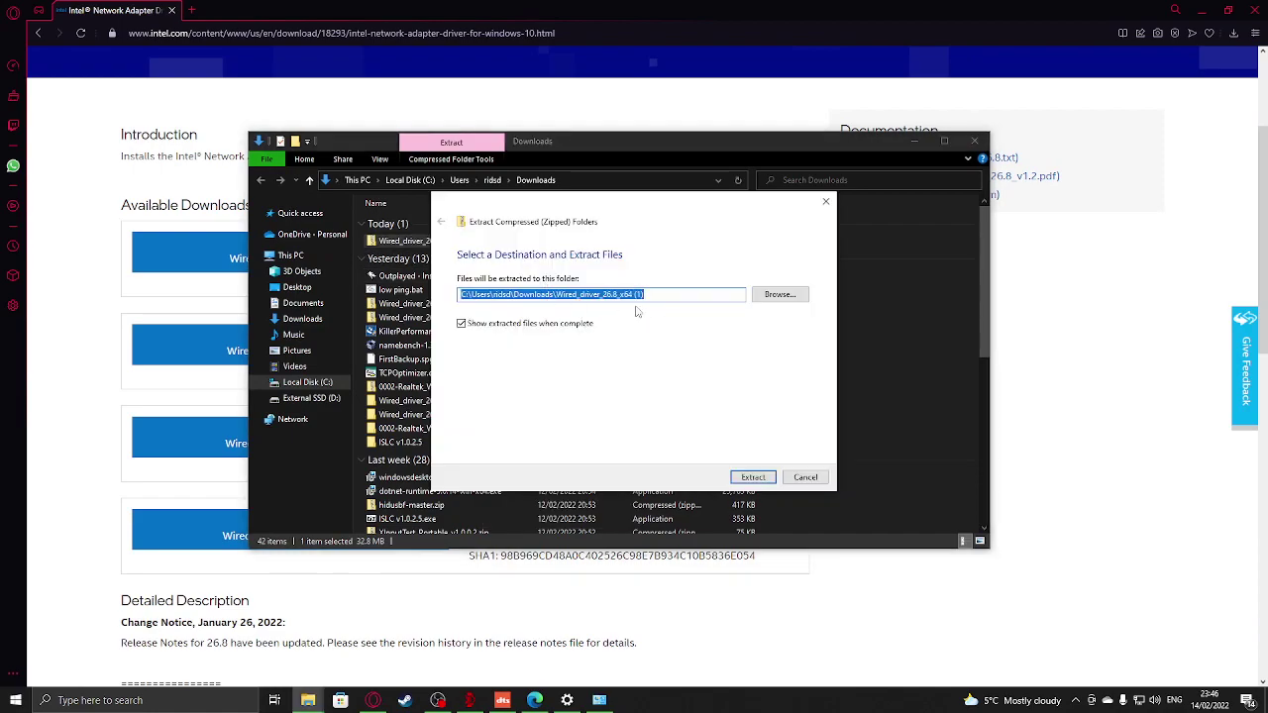
{"action": "left_click", "coordinate": [751, 477]}
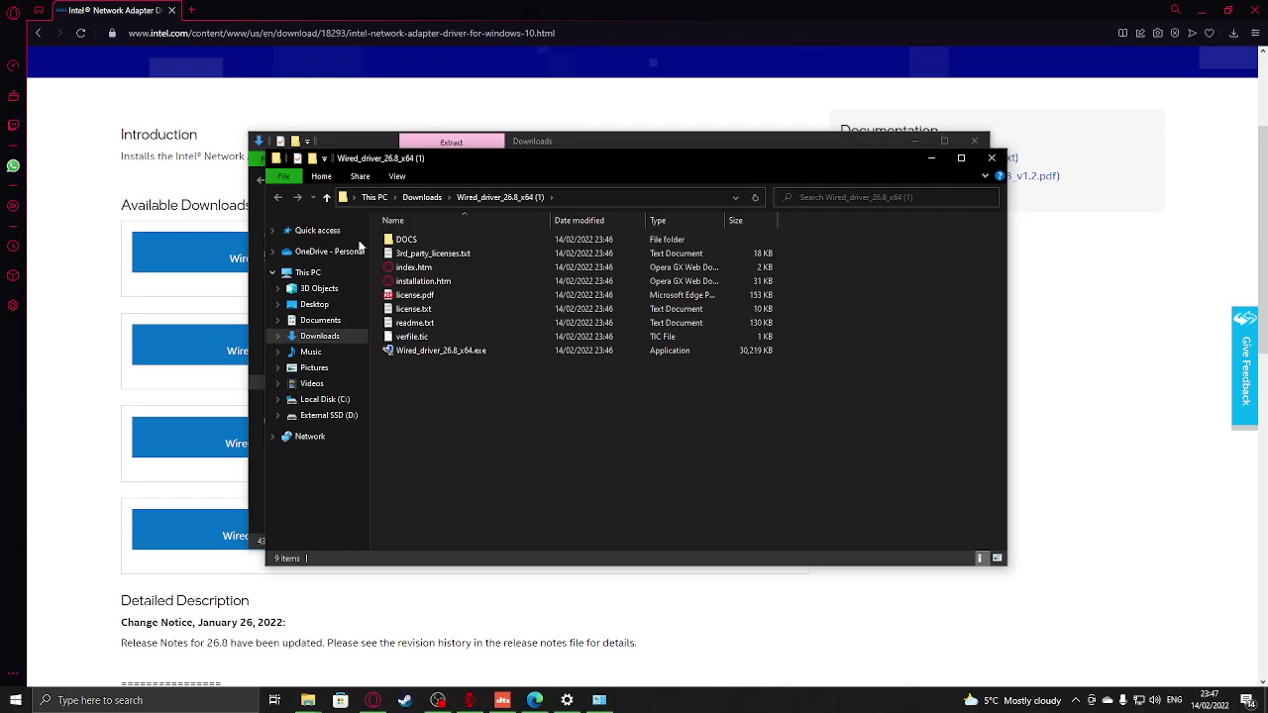
Step: Select the Wired_driver_26.8_x64.exe installer in the extracted folder, and close both folder windows and the browser
{"action": "left_click", "coordinate": [454, 354]}
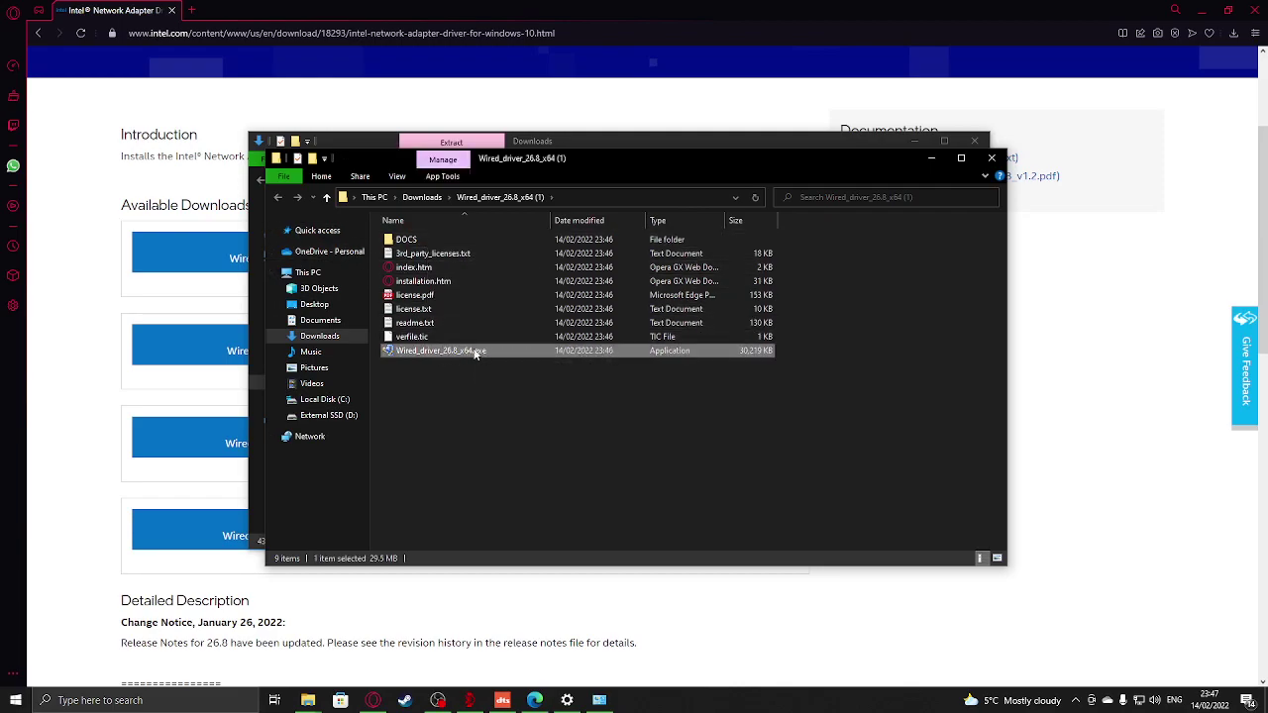
{"action": "left_click", "coordinate": [994, 158]}
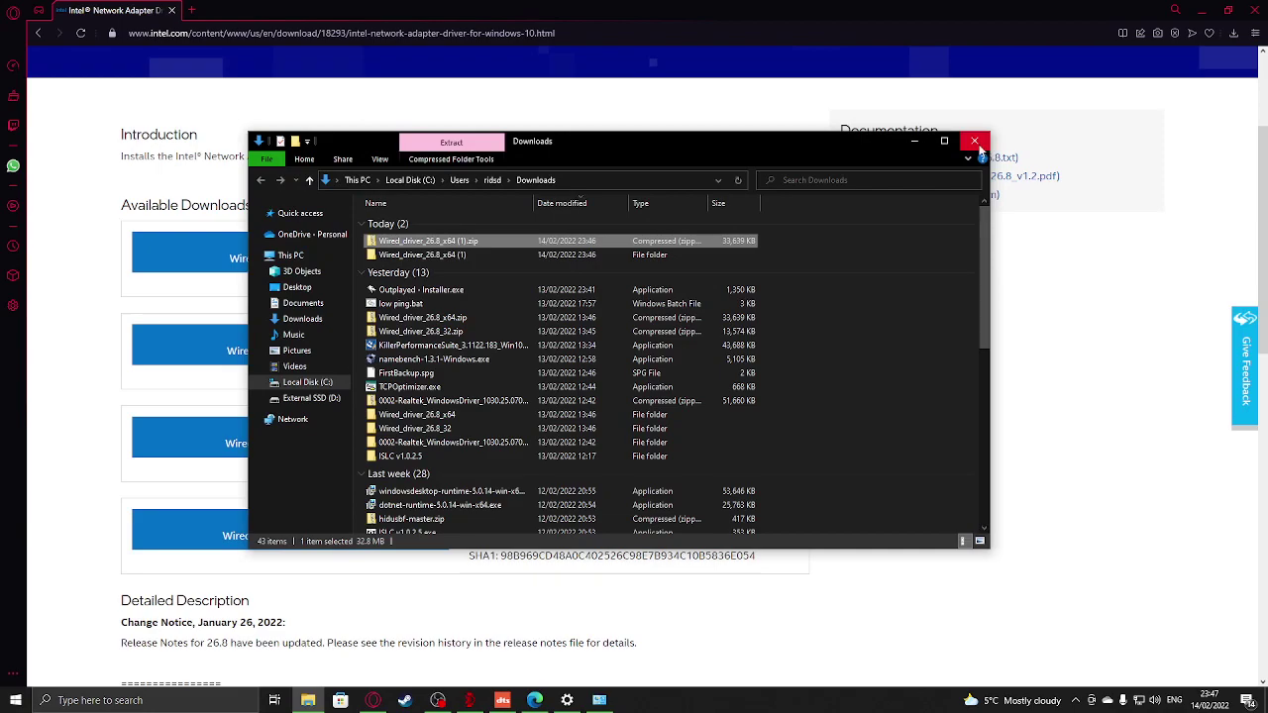
{"action": "left_click", "coordinate": [973, 139]}
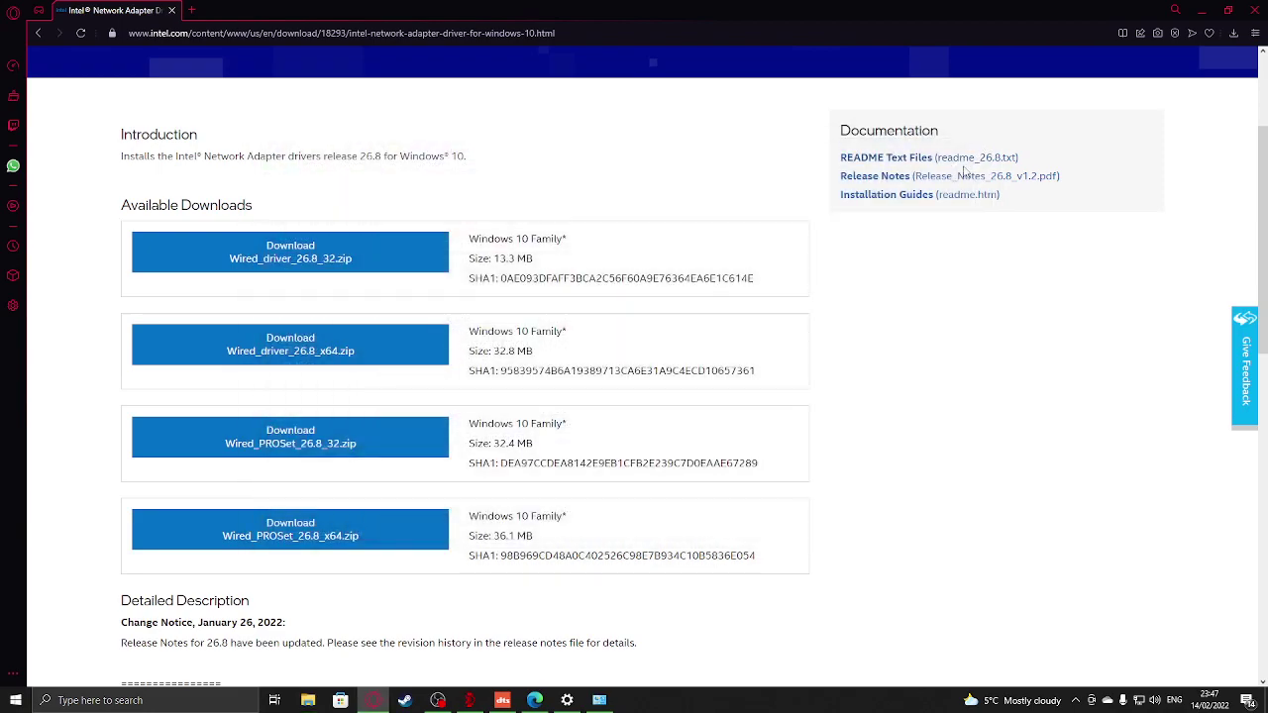
{"action": "left_click", "coordinate": [1256, 11]}
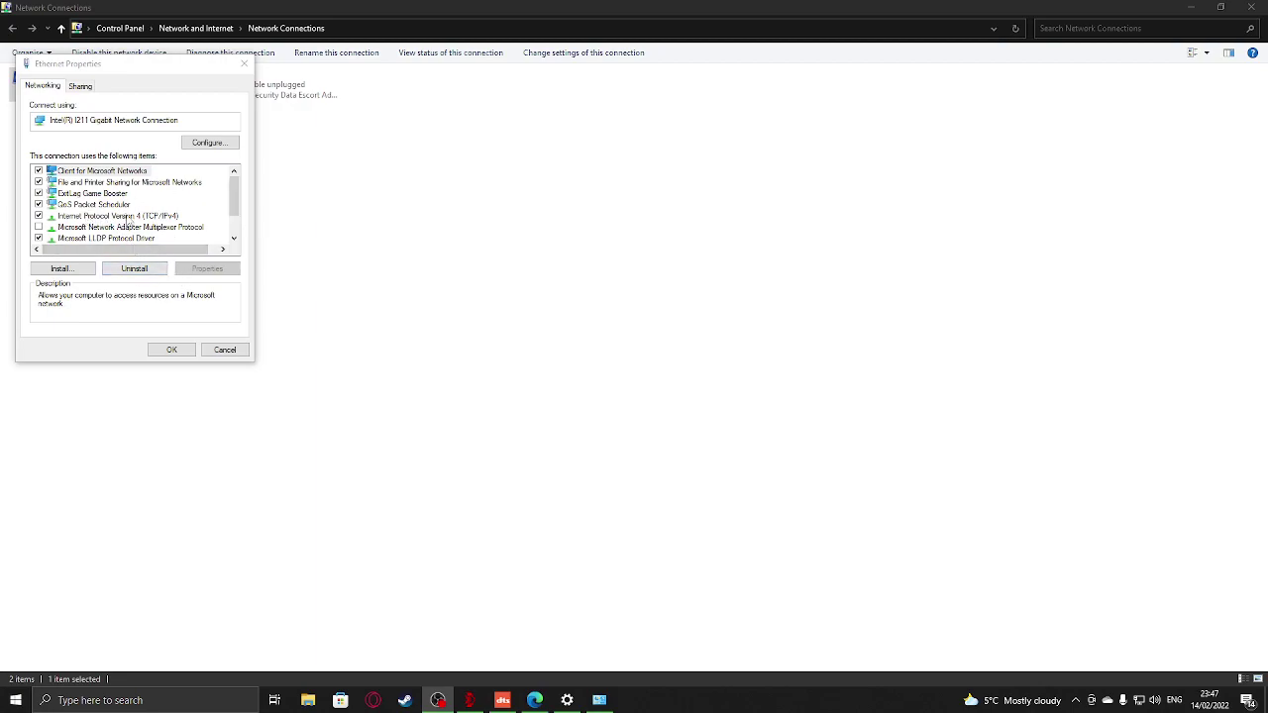
Step: Open the configuration of the Intel I211 adapter from the Ethernet properties, agreeing to discard pending connection changes
{"action": "left_click", "coordinate": [87, 216]}
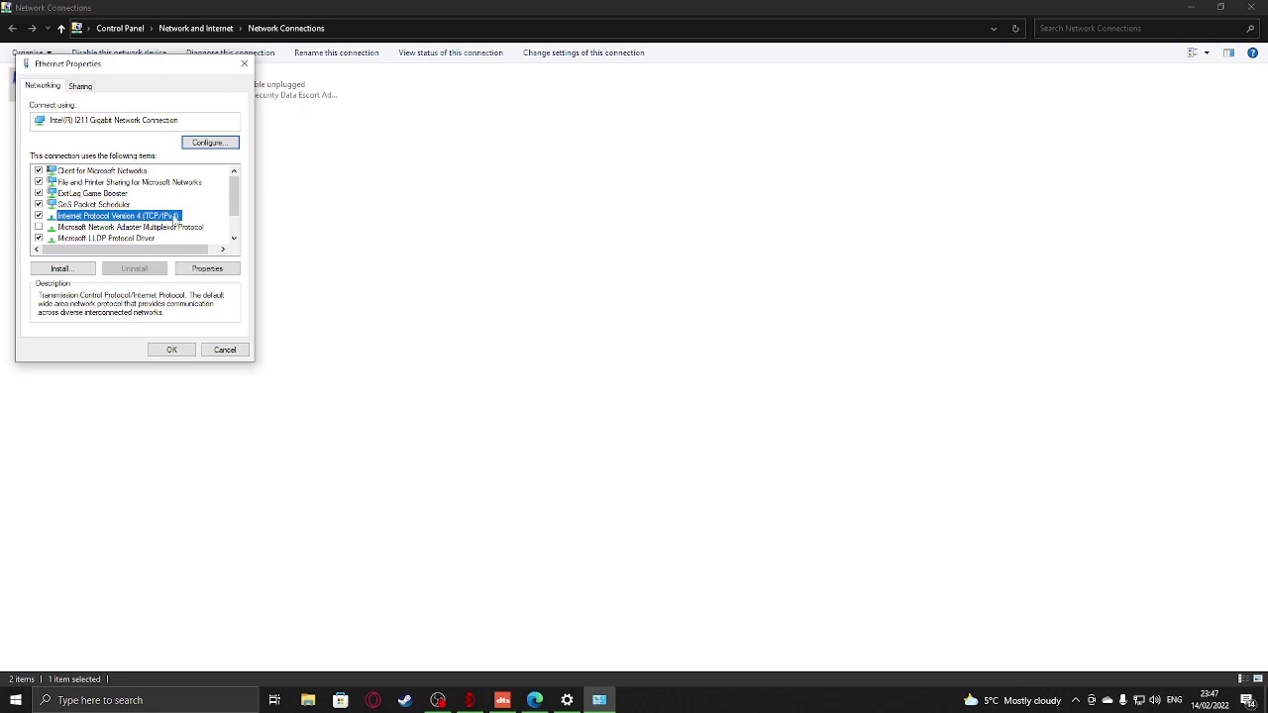
{"action": "left_click", "coordinate": [220, 144]}
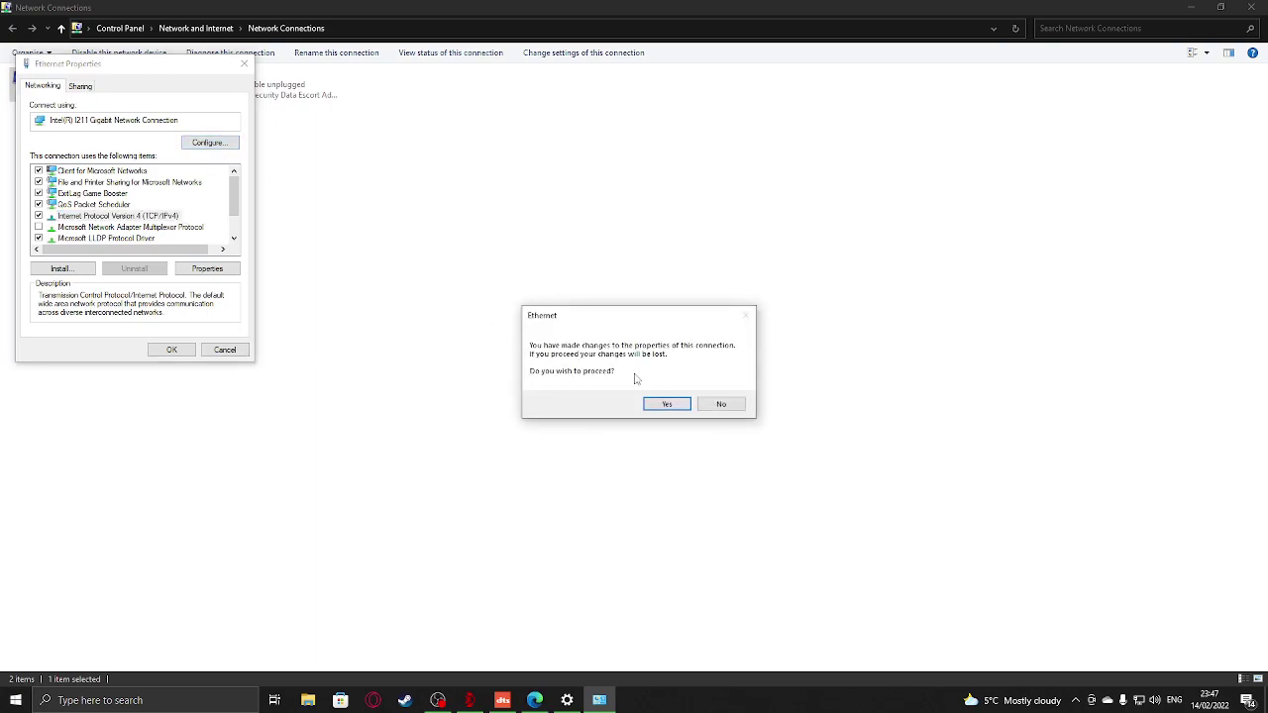
{"action": "left_click", "coordinate": [667, 406]}
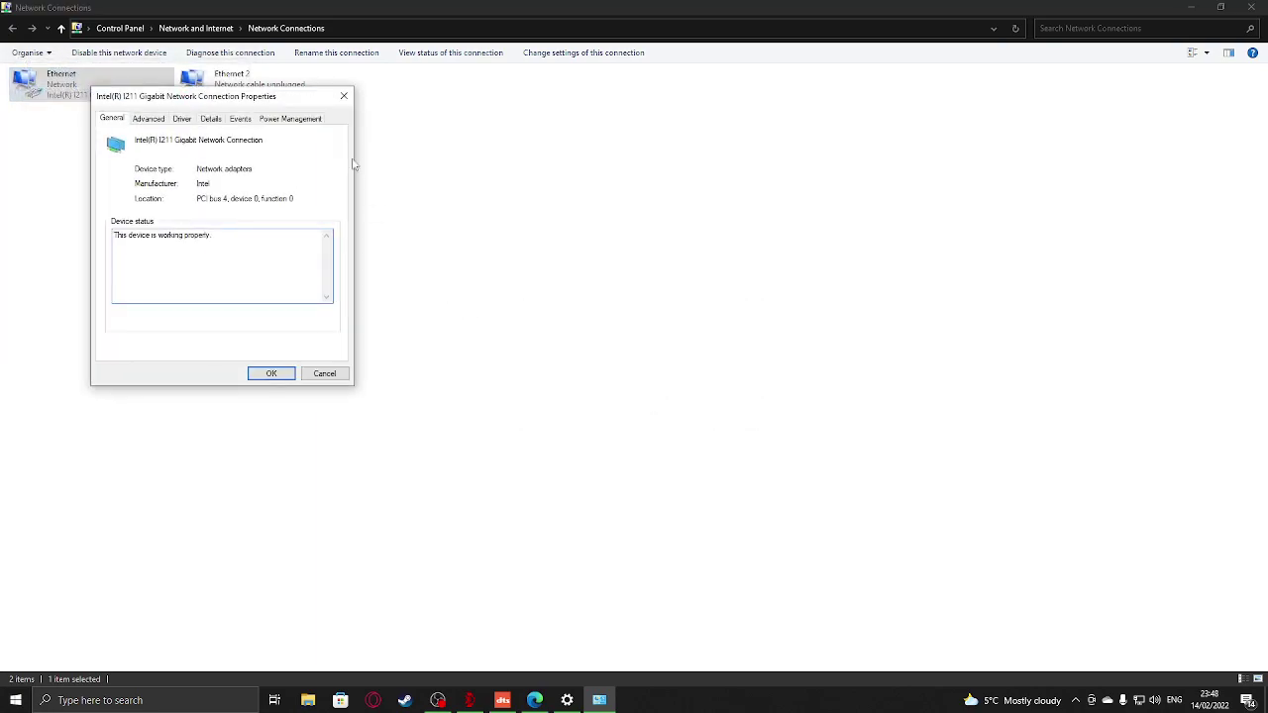
Step: Check the Intel I211 adapter's power management options, and display its list of advanced properties
{"action": "left_click_drag", "start_coordinate": [364, 96], "coordinate": [696, 167]}
{"action": "left_click_drag", "start_coordinate": [572, 166], "coordinate": [558, 166]}
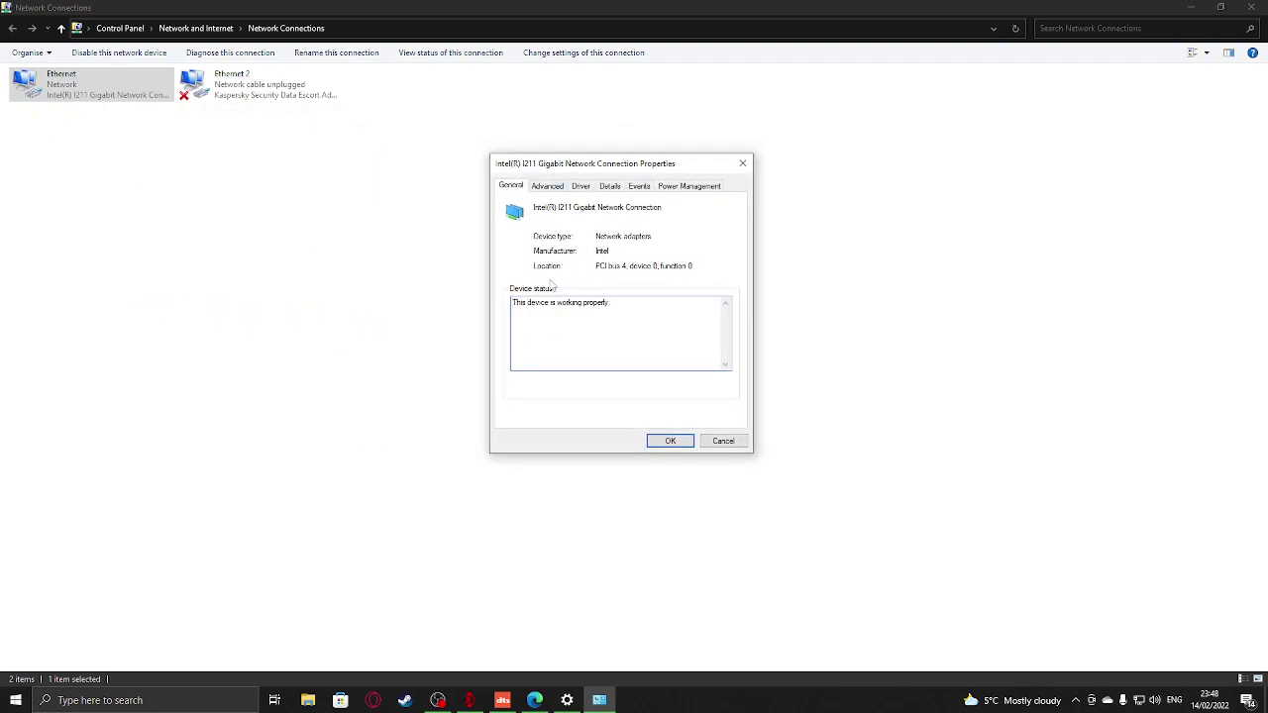
{"action": "left_click", "coordinate": [689, 188]}
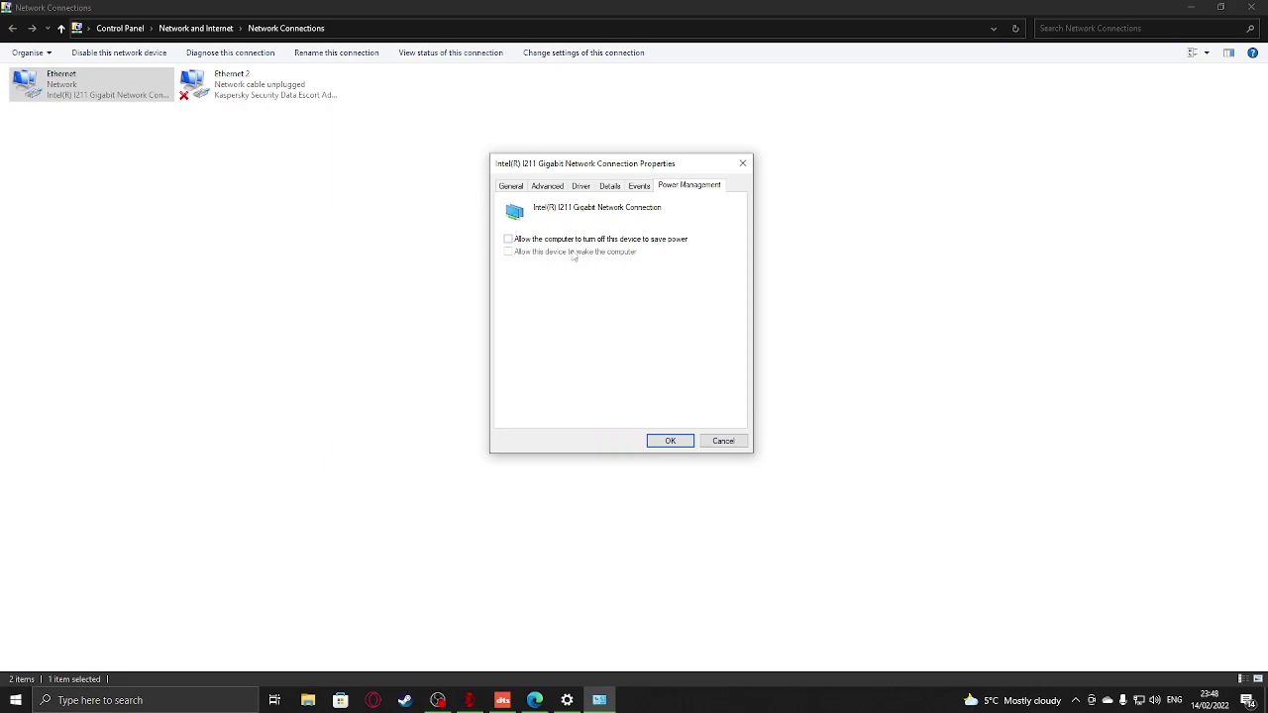
{"action": "left_click", "coordinate": [548, 187]}
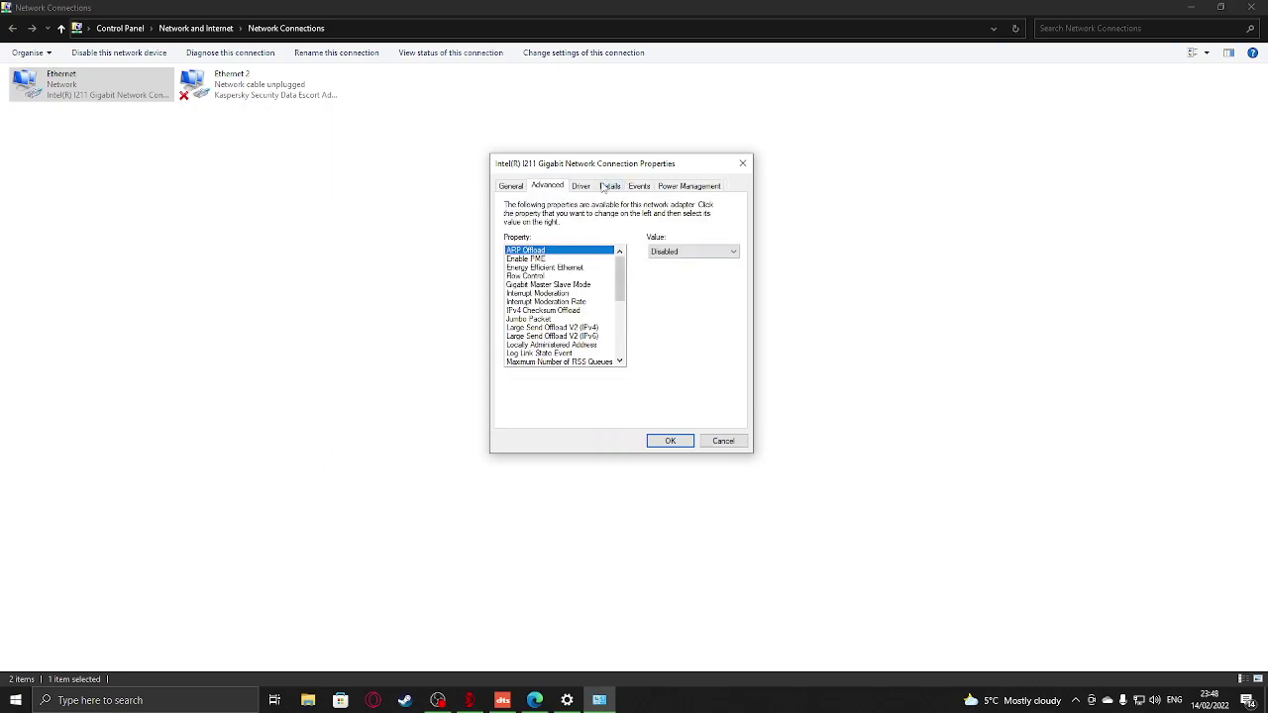
{"action": "left_click_drag", "start_coordinate": [606, 170], "coordinate": [590, 150]}
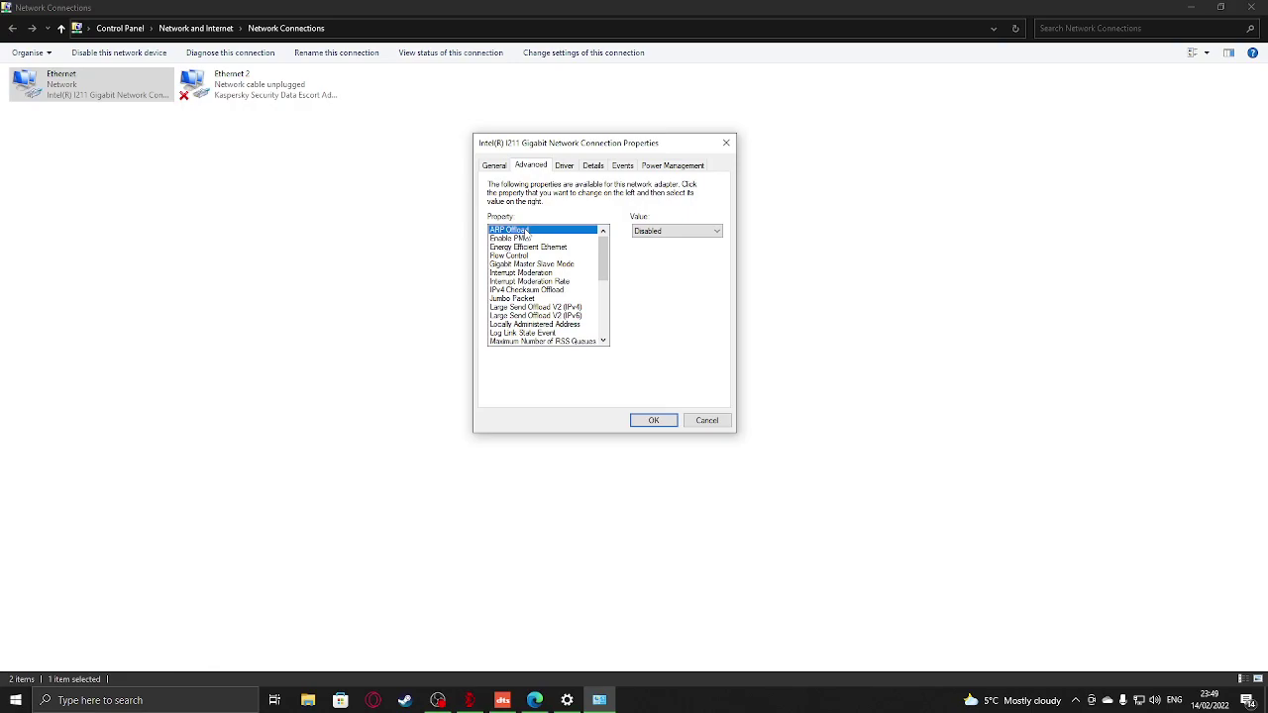
Step: Switch to Edge, open the favourite "Advanced Settings for Intel® Ethernet Adapters", and find the table of setting descriptions
{"action": "left_click", "coordinate": [535, 701]}
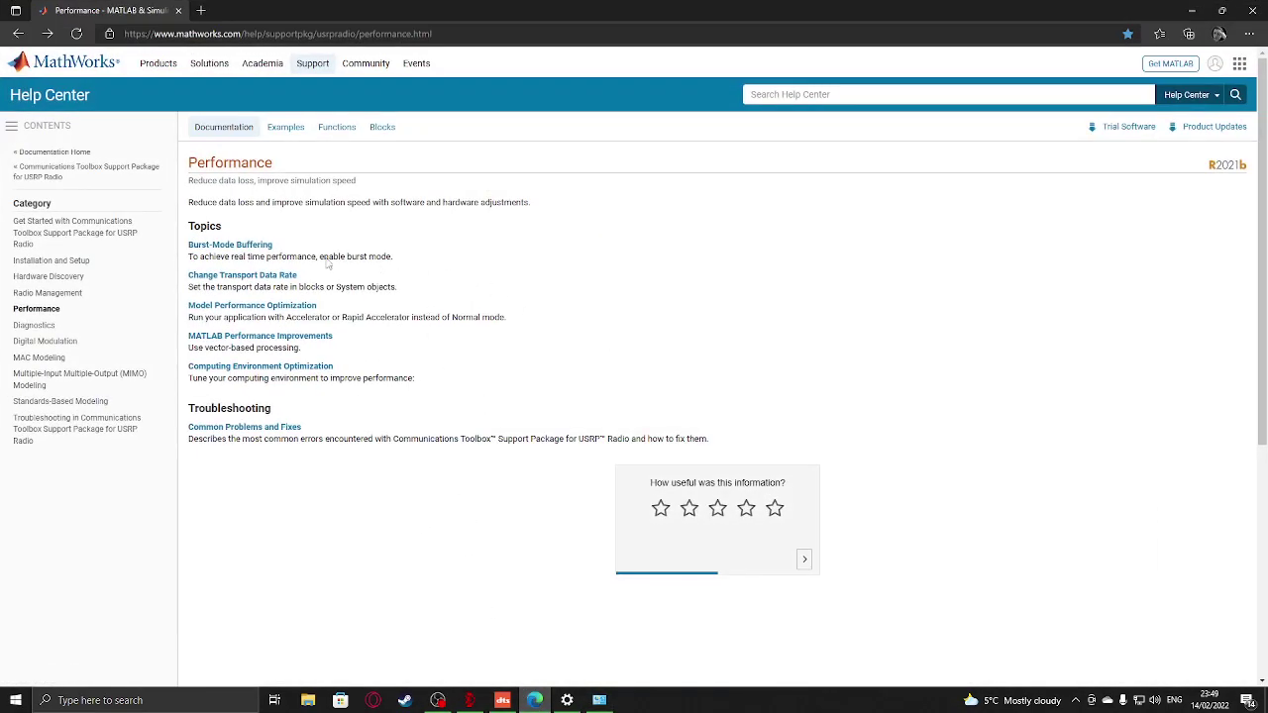
{"action": "left_click", "coordinate": [1159, 34]}
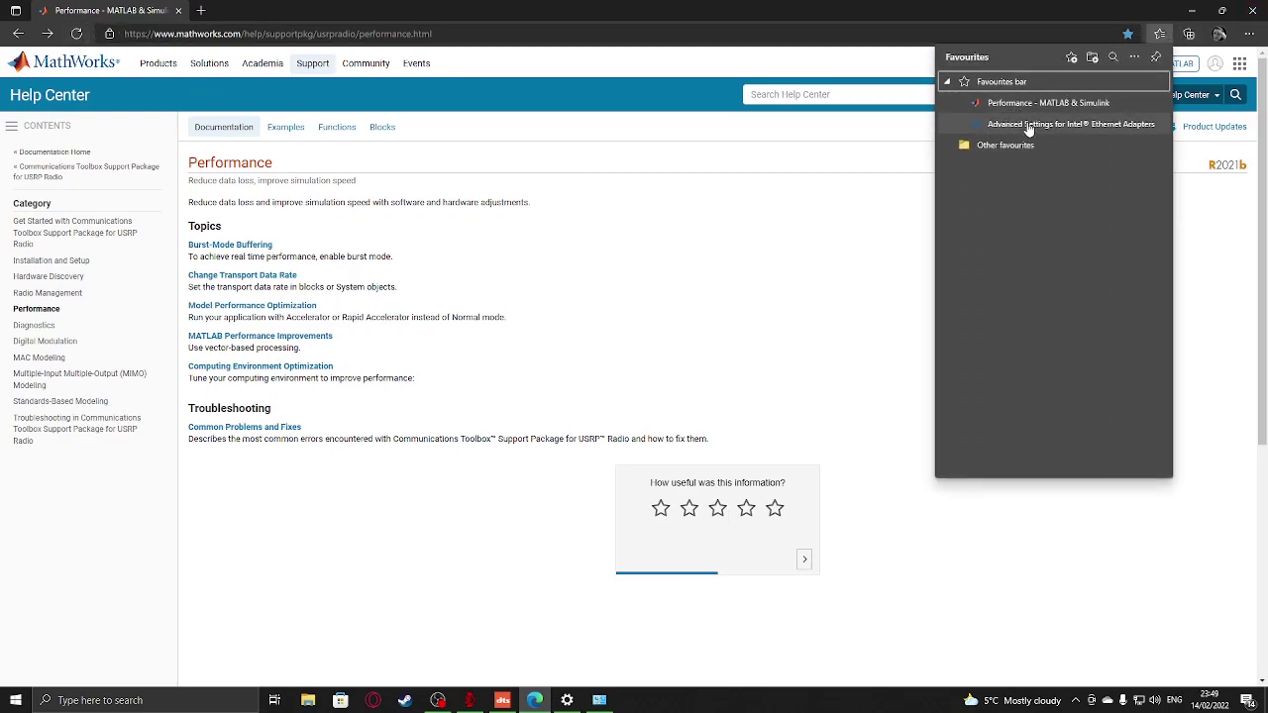
{"action": "left_click", "coordinate": [1028, 126]}
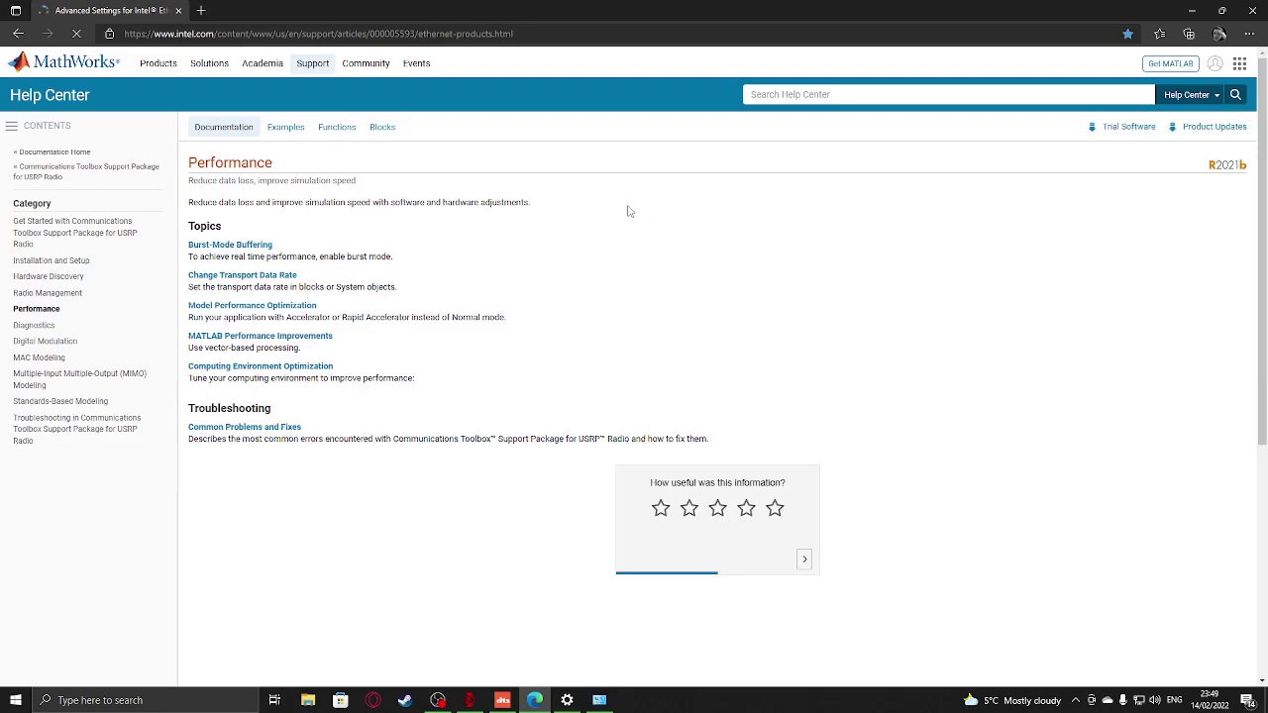
{"action": "scroll", "coordinate": [543, 208], "scroll_direction": "down", "scroll_amount": 2}
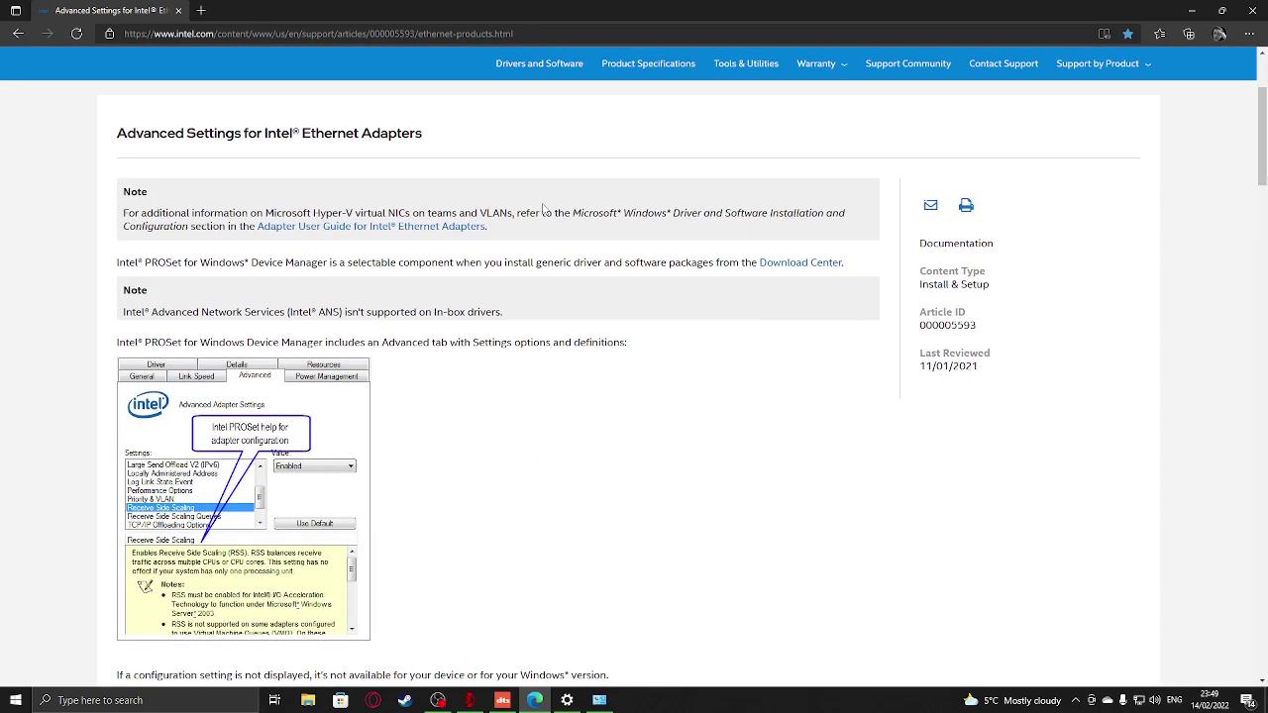
{"action": "scroll", "coordinate": [543, 208], "scroll_direction": "down", "scroll_amount": 3}
{"action": "scroll", "coordinate": [308, 159], "scroll_direction": "down", "scroll_amount": 1}
{"action": "scroll", "coordinate": [307, 158], "scroll_direction": "down", "scroll_amount": 4}
{"action": "scroll", "coordinate": [225, 163], "scroll_direction": "up", "scroll_amount": 2}
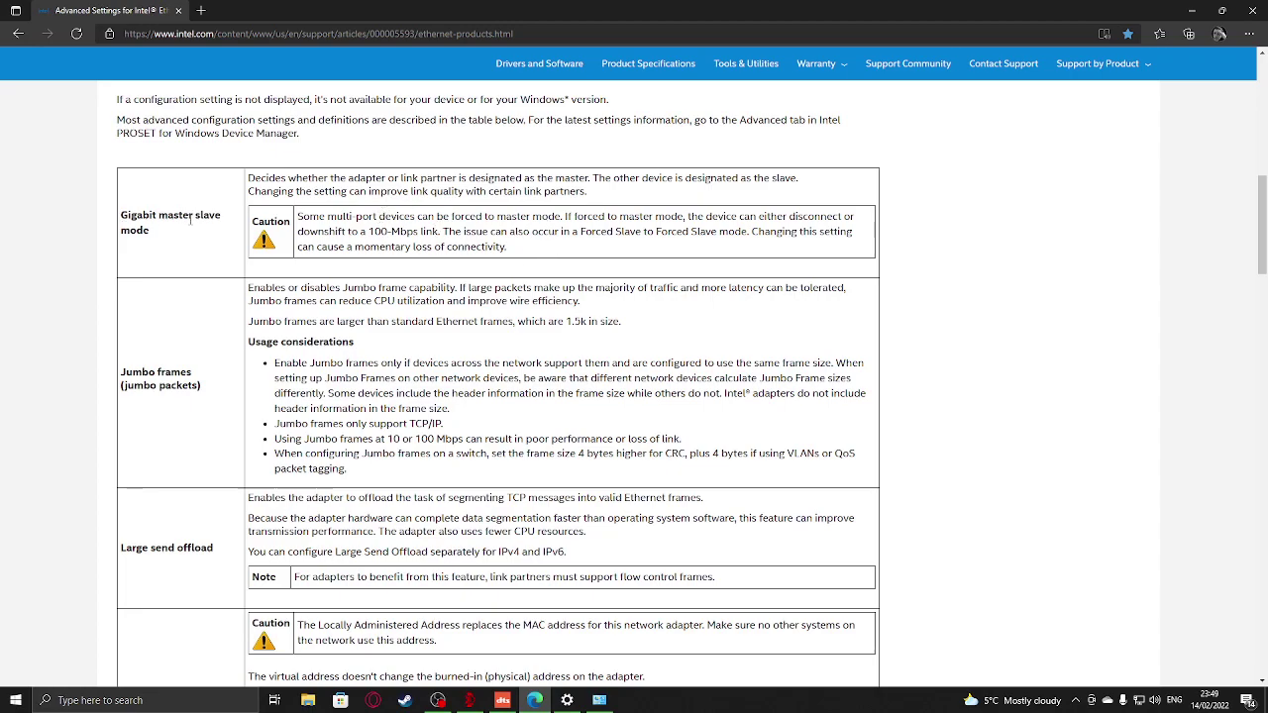
Step: Examine the descriptions of Gigabit master slave mode and Jumbo frames (jumbo packets), highlighting the relevant text
{"action": "left_click_drag", "start_coordinate": [352, 192], "coordinate": [551, 210]}
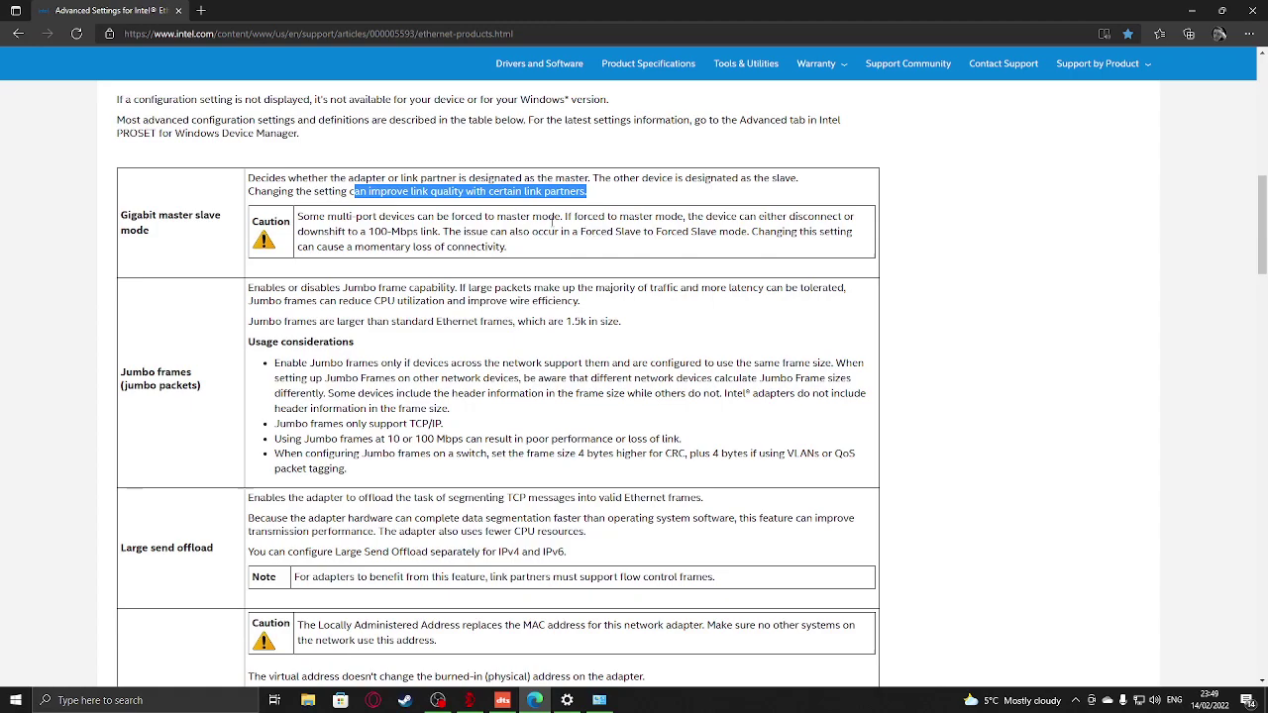
{"action": "scroll", "coordinate": [491, 281], "scroll_direction": "down", "scroll_amount": 1}
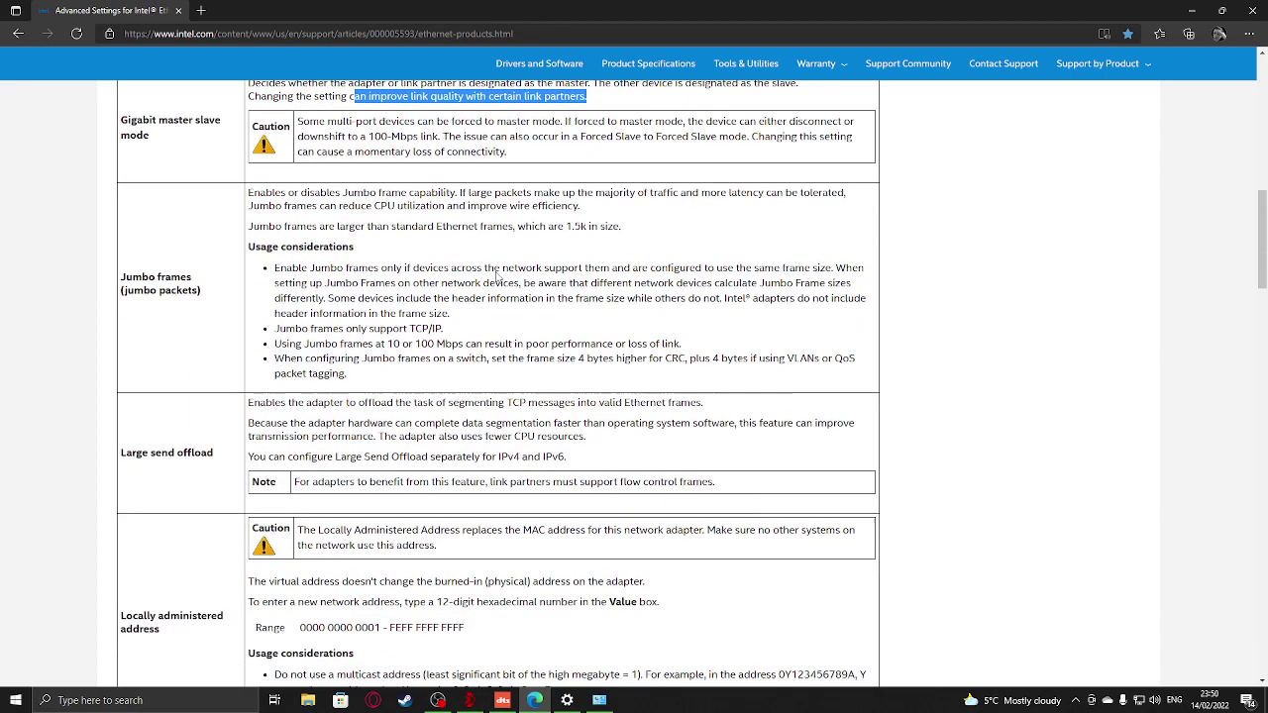
{"action": "left_click_drag", "start_coordinate": [250, 191], "coordinate": [287, 191]}
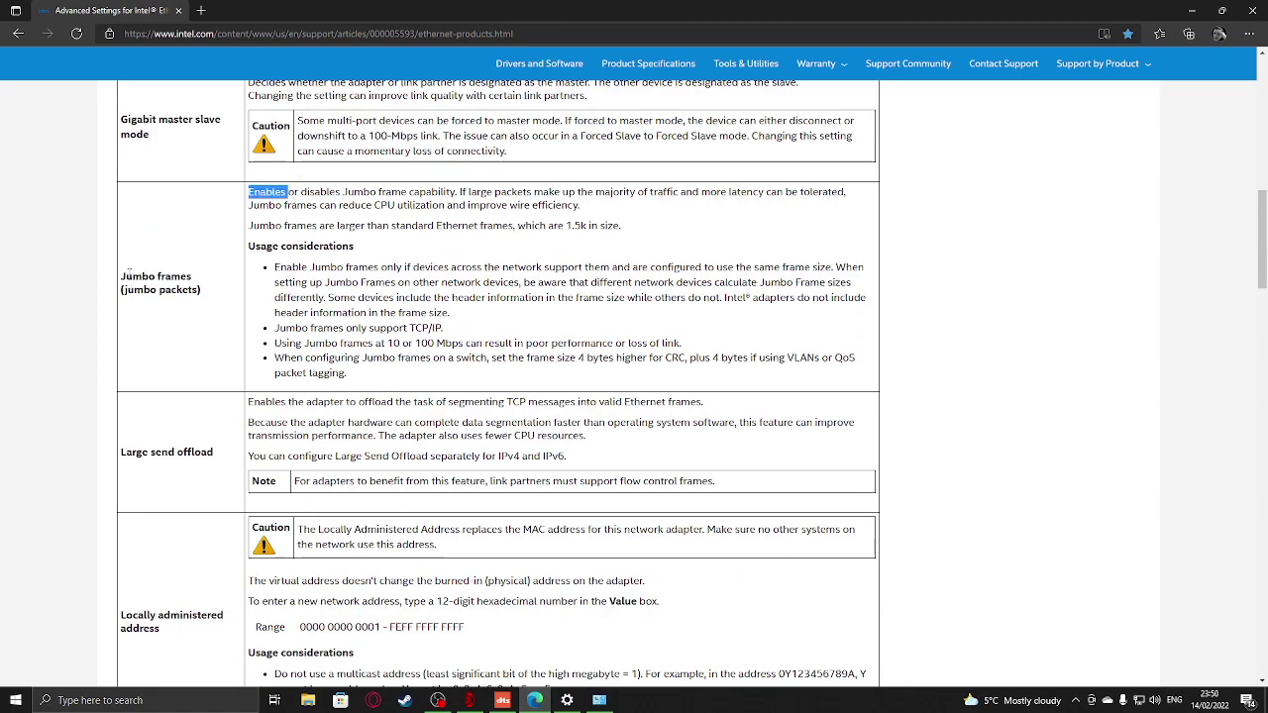
{"action": "left_click_drag", "start_coordinate": [123, 276], "coordinate": [203, 294]}
{"action": "right_click", "coordinate": [208, 266]}
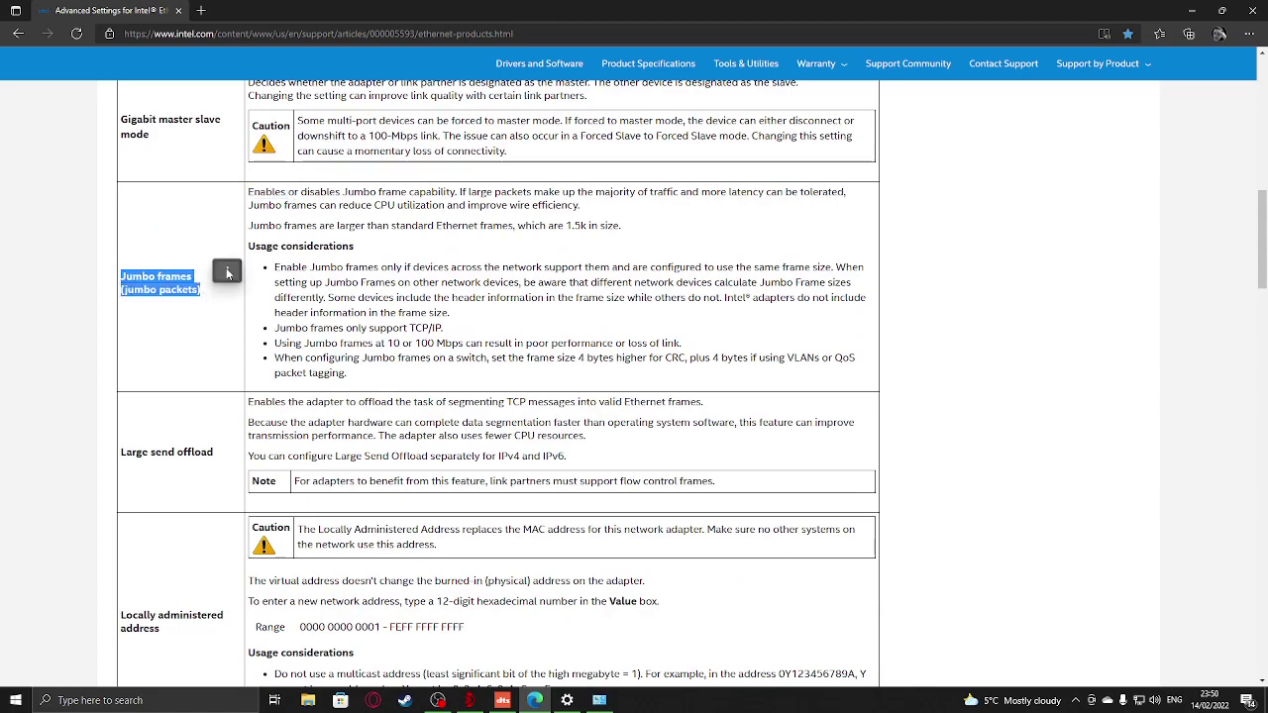
{"action": "left_click", "coordinate": [201, 227]}
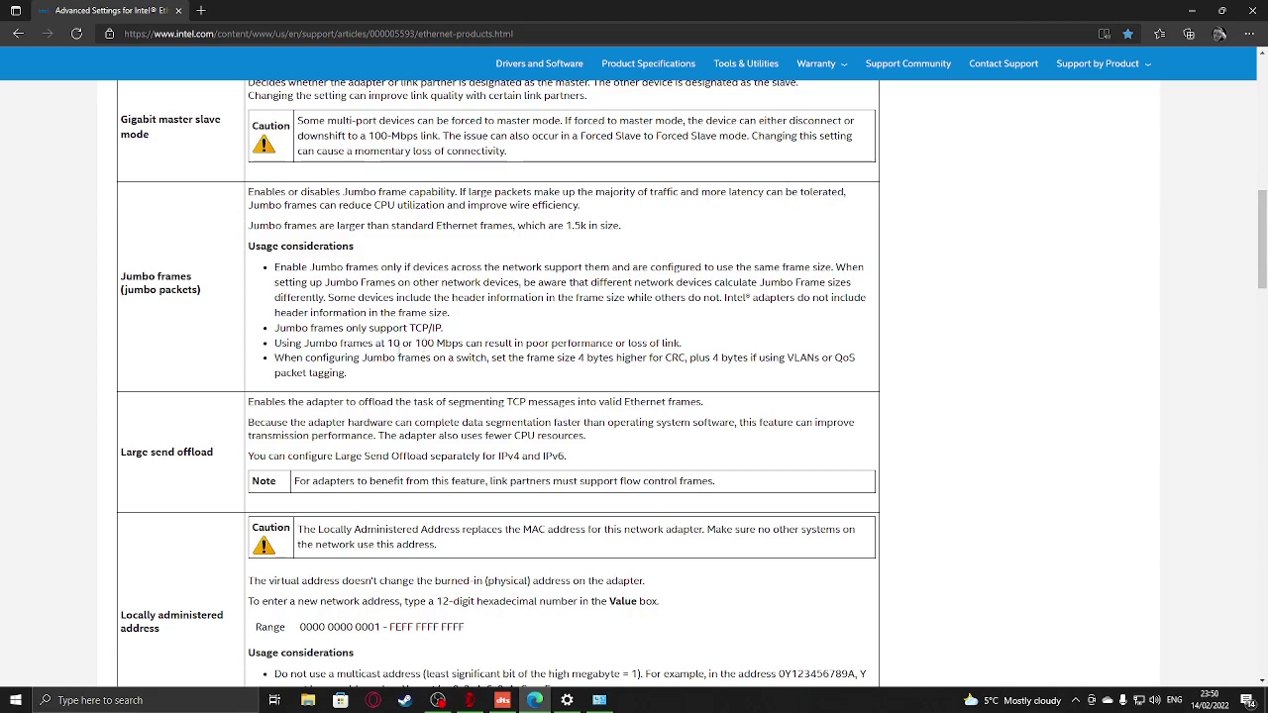
Step: Reopen the Intel I211 adapter's configuration from the Ethernet properties in Network Connections, discarding pending changes, and select the advanced Jumbo Packet property
{"action": "left_click", "coordinate": [604, 701]}
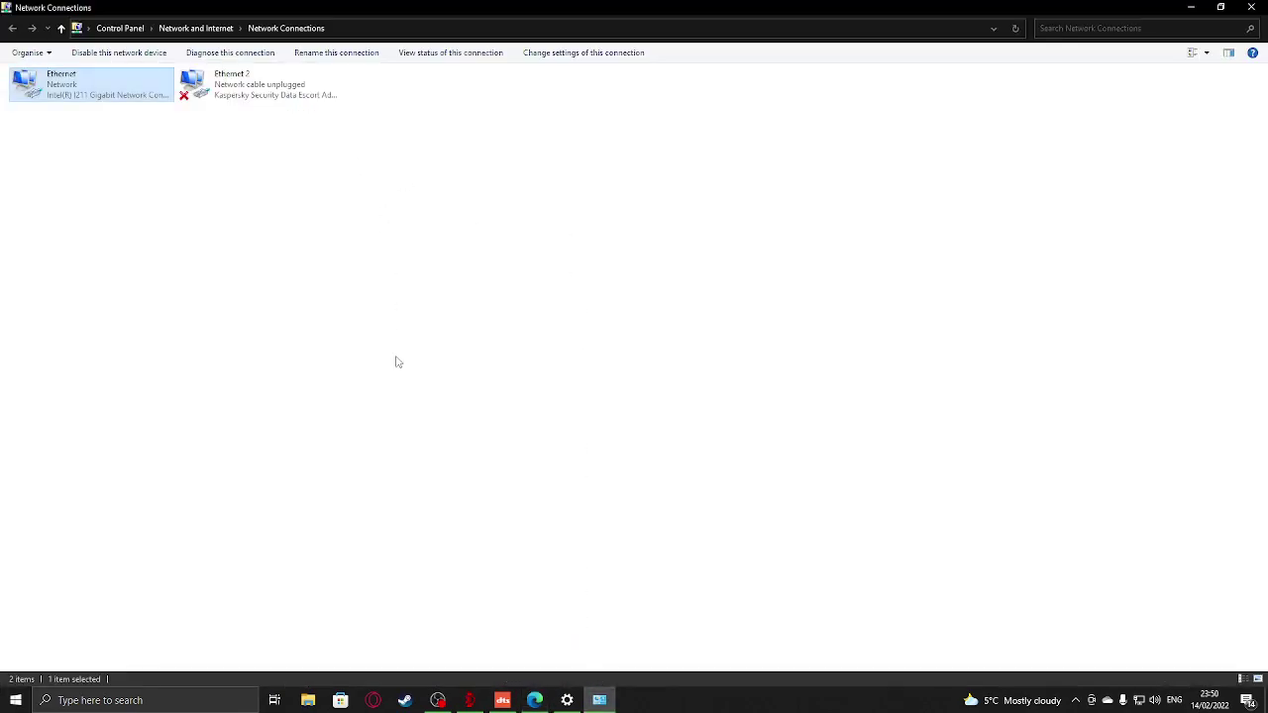
{"action": "left_click", "coordinate": [602, 702]}
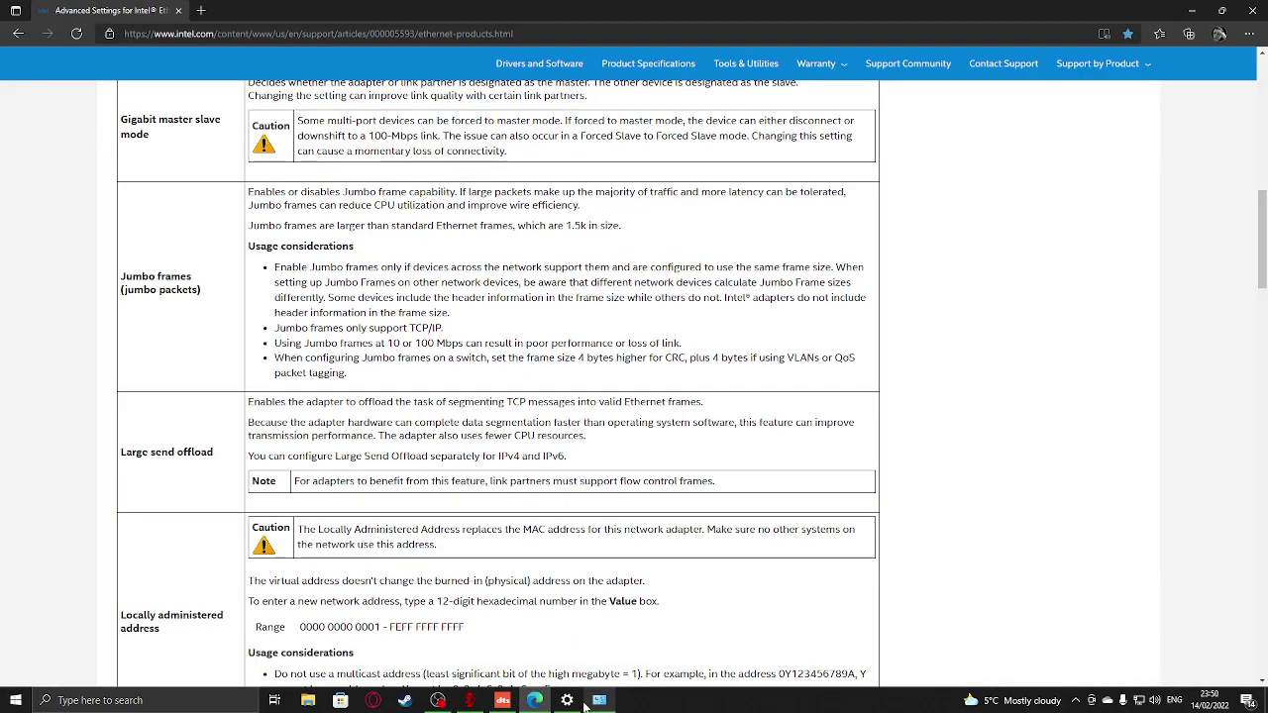
{"action": "left_click", "coordinate": [569, 701]}
{"action": "left_click", "coordinate": [560, 436]}
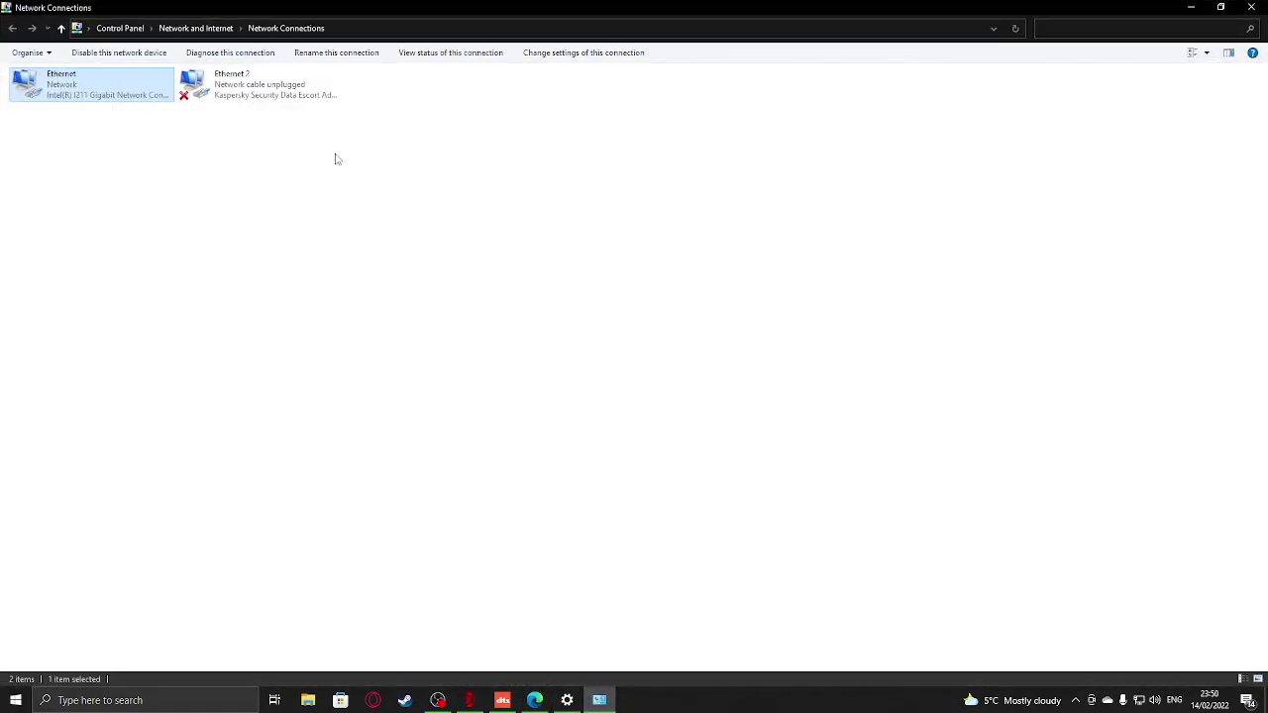
{"action": "right_click", "coordinate": [164, 95]}
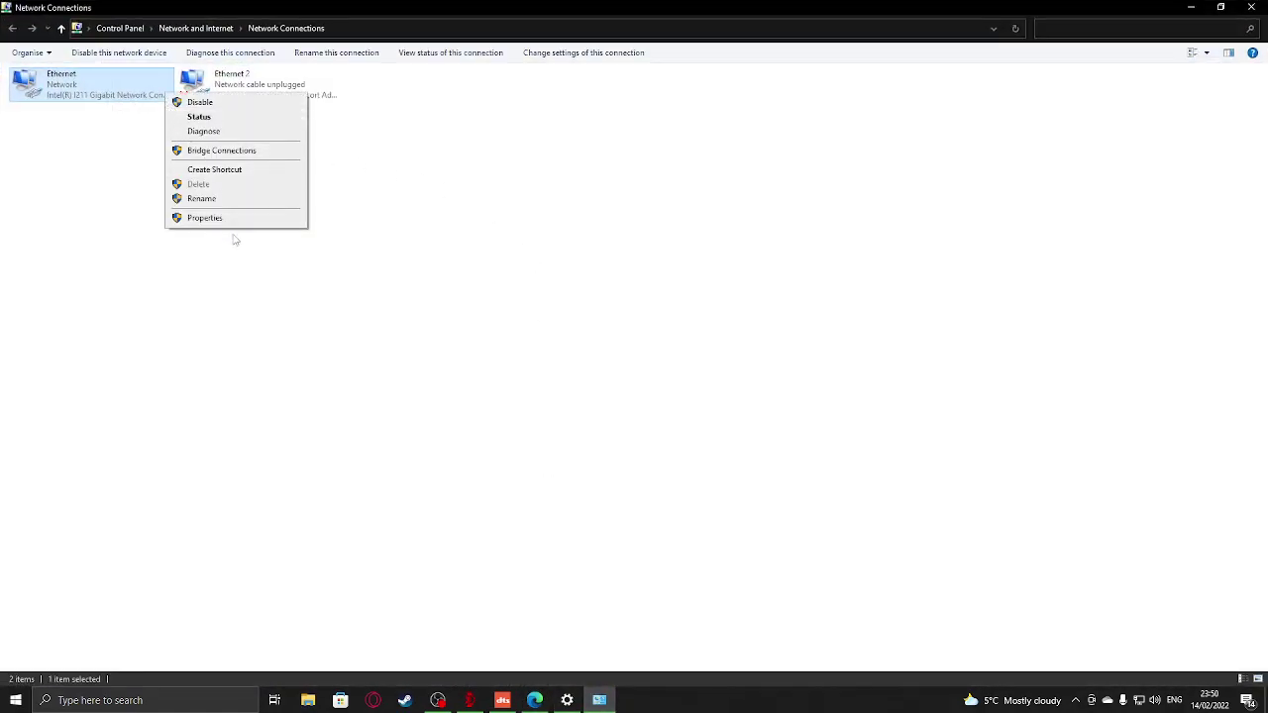
{"action": "left_click", "coordinate": [292, 214]}
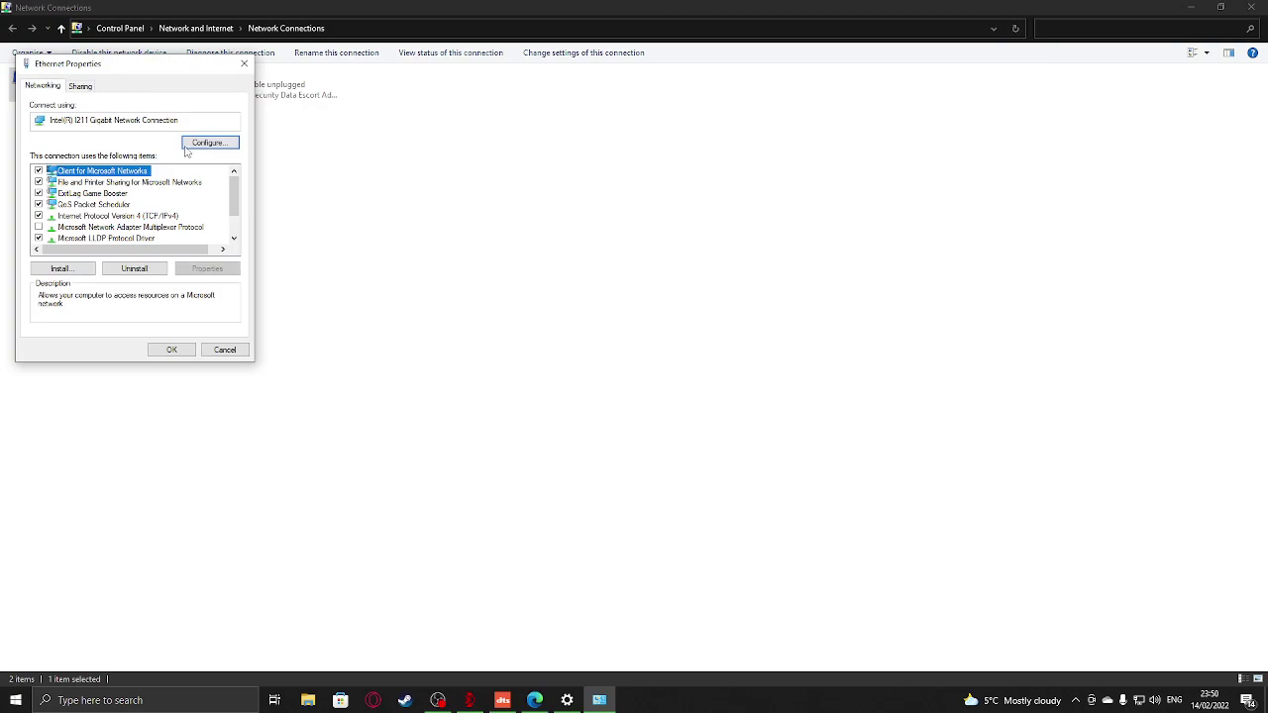
{"action": "left_click", "coordinate": [114, 216]}
{"action": "left_click", "coordinate": [209, 143]}
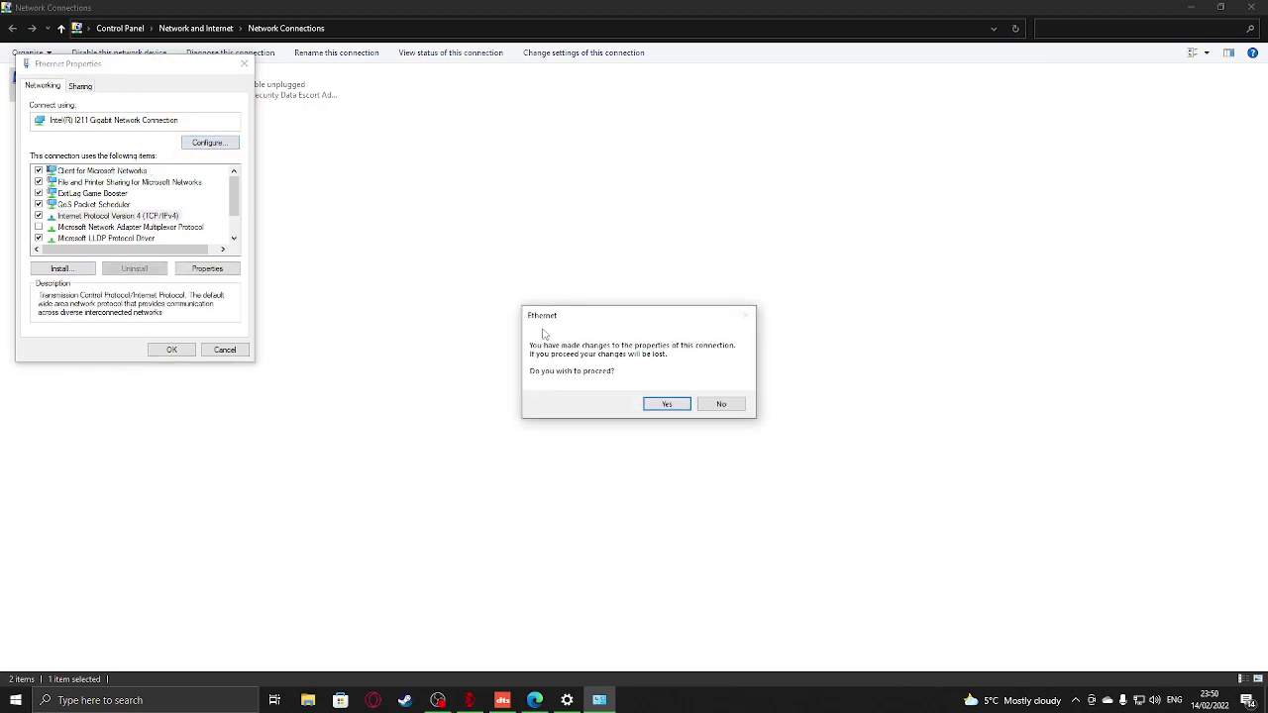
{"action": "left_click", "coordinate": [667, 404]}
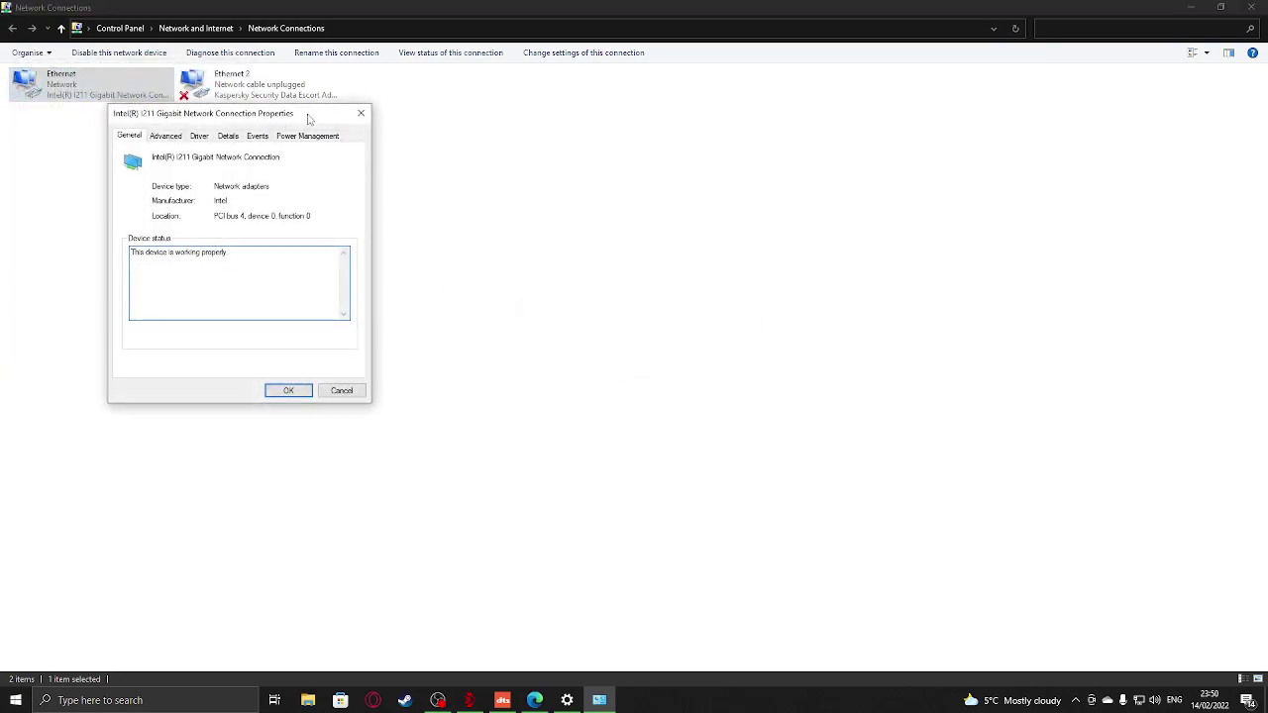
{"action": "left_click", "coordinate": [380, 210]}
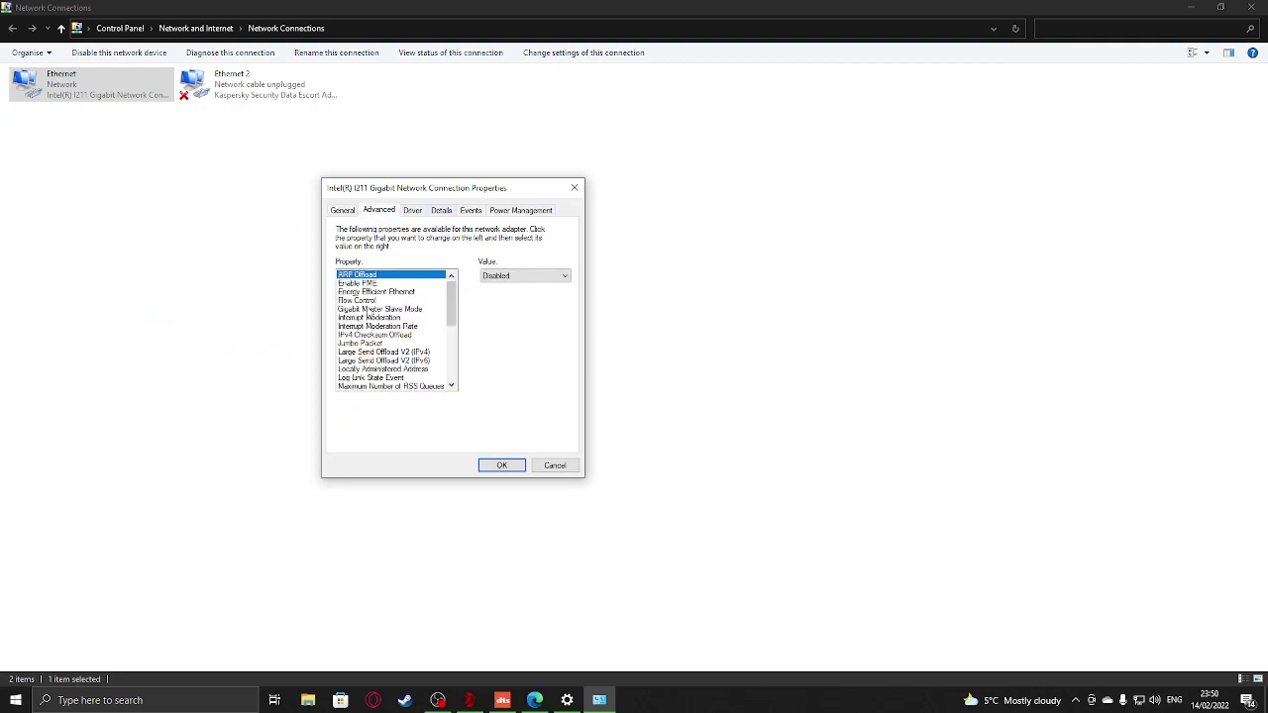
{"action": "left_click", "coordinate": [371, 344]}
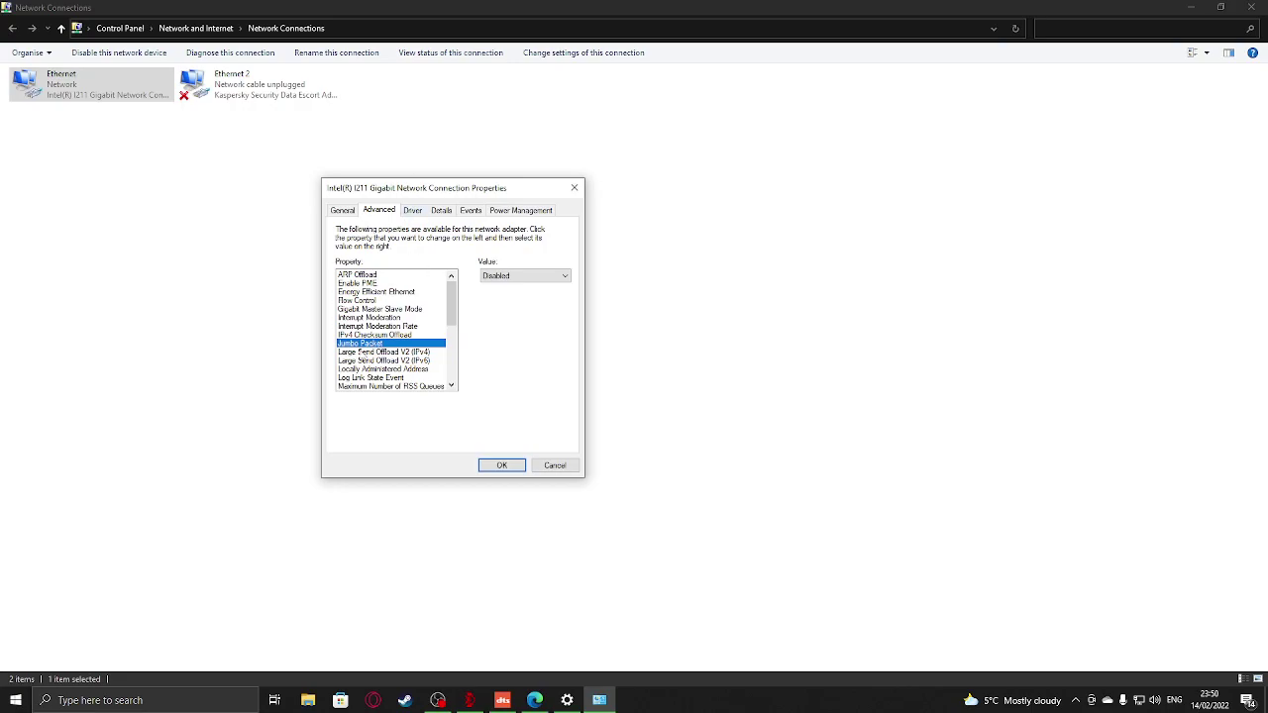
Step: Read the article's Jumbo frames notes on TCP/IP support and 10 or 100 Mbps use, and close the browser
{"action": "left_click", "coordinate": [538, 702]}
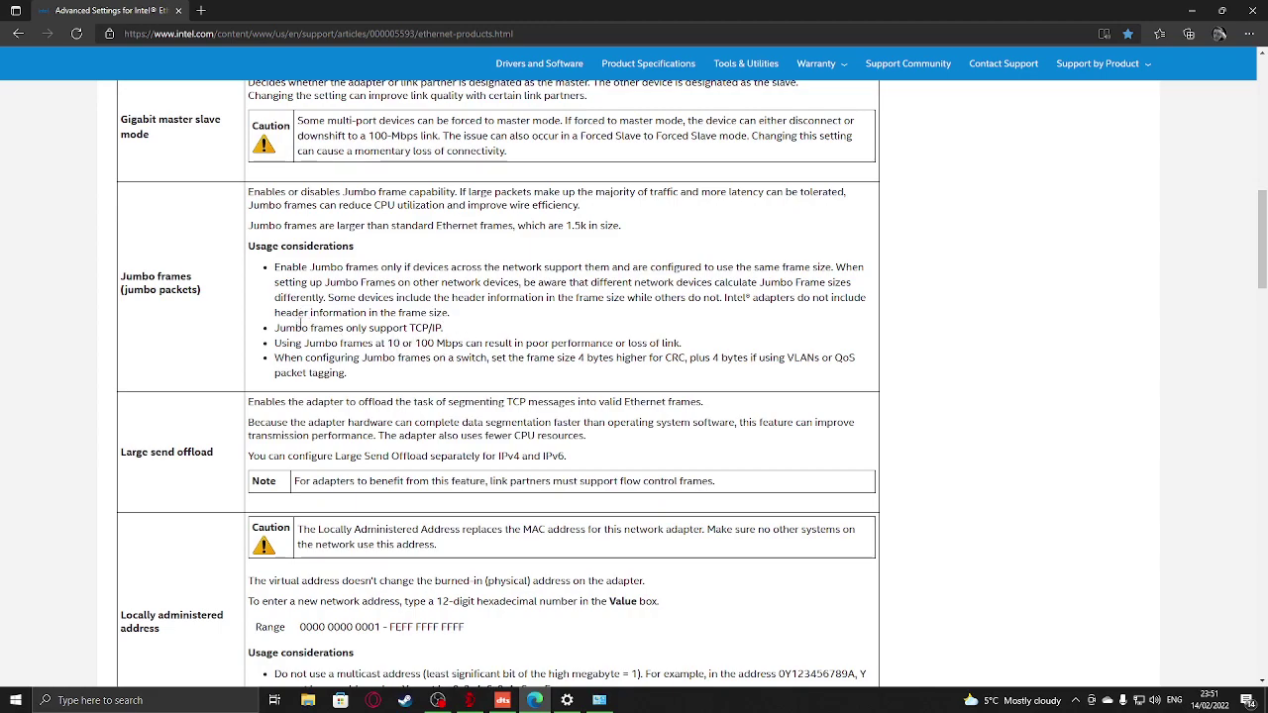
{"action": "left_click_drag", "start_coordinate": [296, 328], "coordinate": [681, 344]}
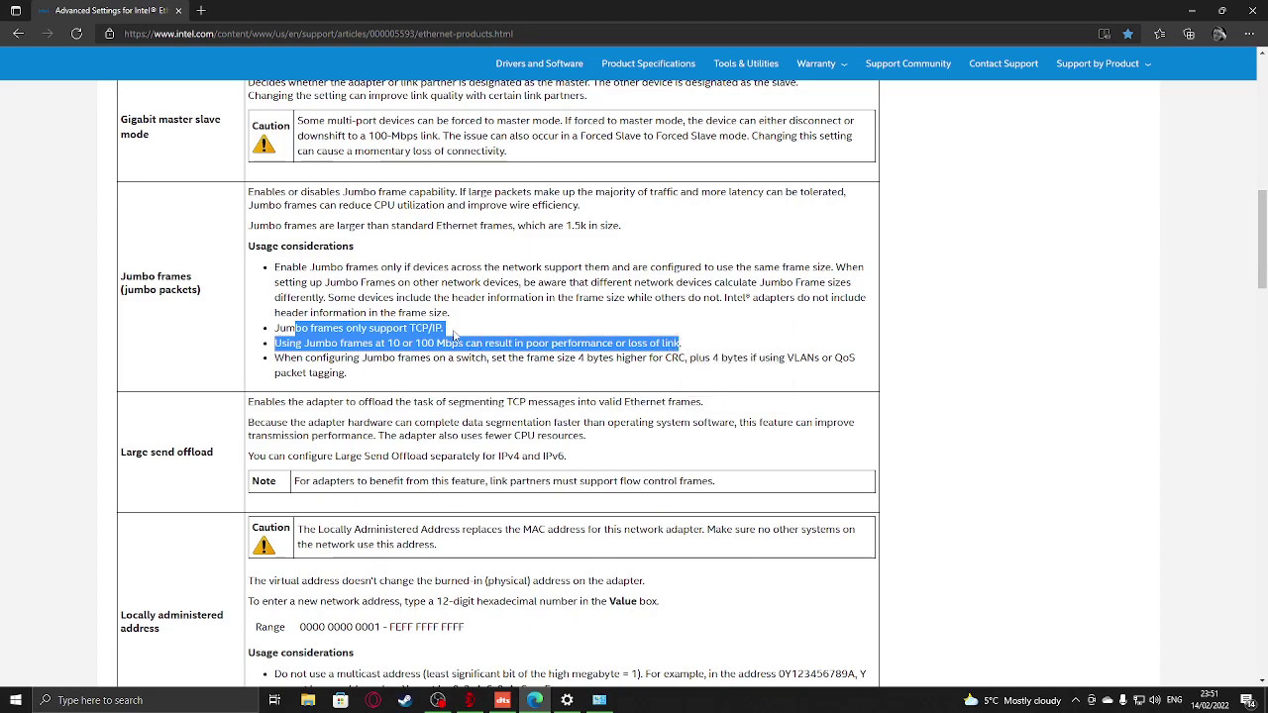
{"action": "left_click", "coordinate": [468, 314]}
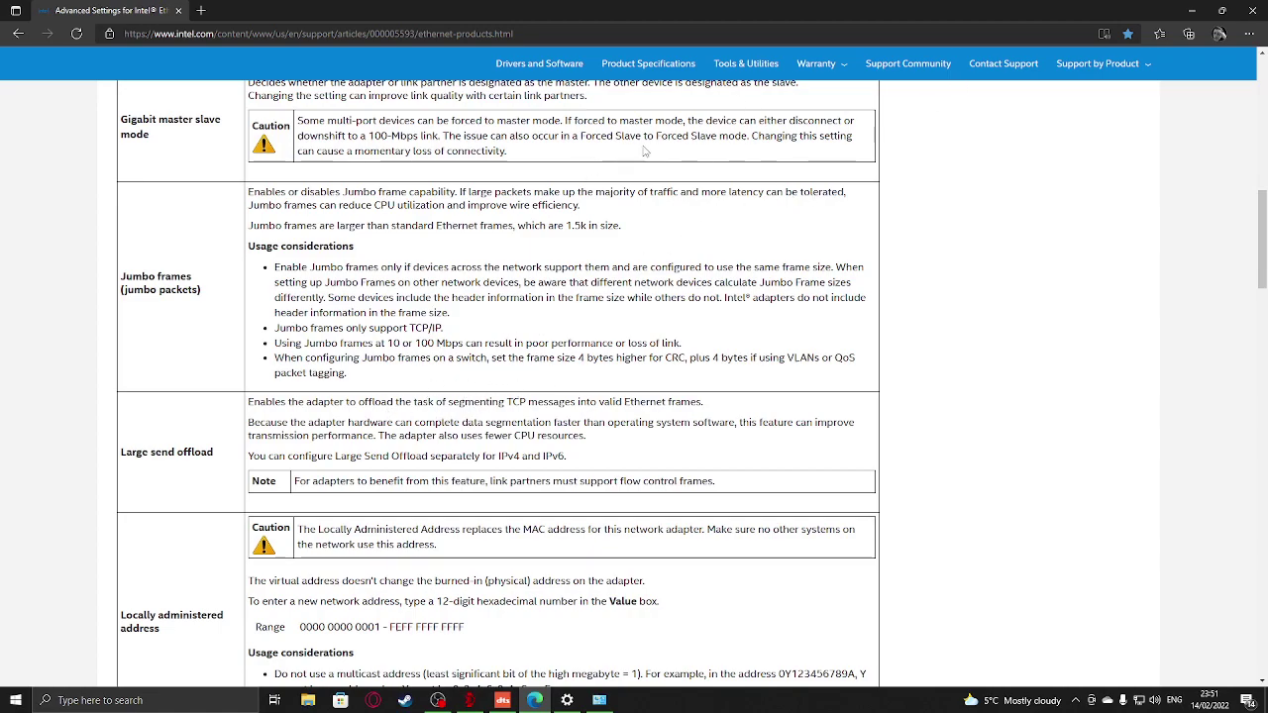
{"action": "left_click", "coordinate": [1254, 10]}
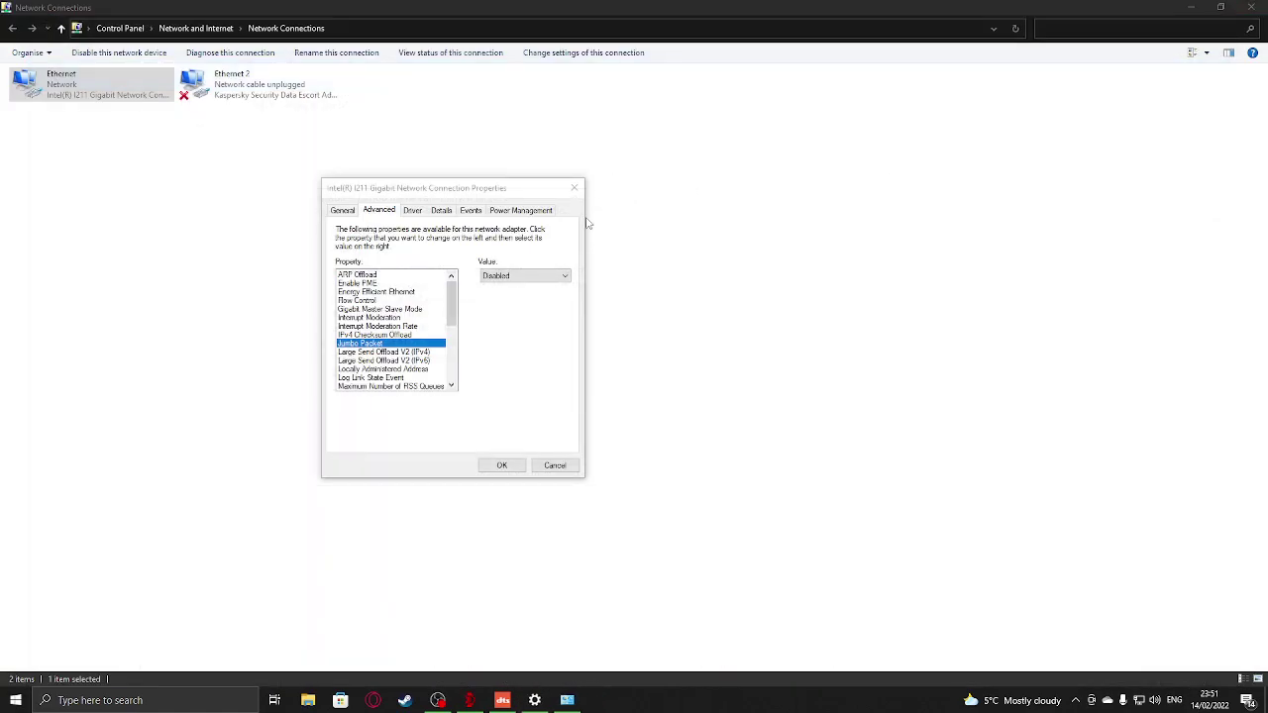
Step: Set the adapter's ARP Offload property to Disabled
{"action": "left_click", "coordinate": [387, 277]}
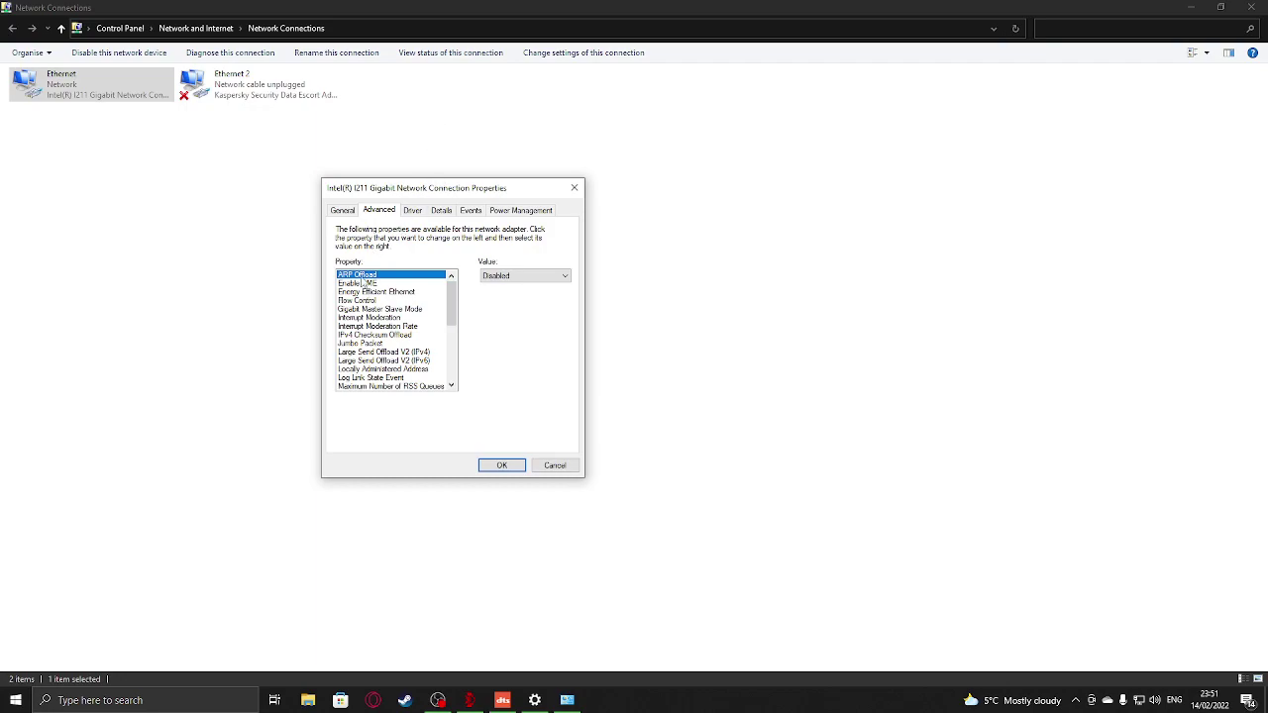
{"action": "left_click", "coordinate": [503, 277]}
{"action": "left_click", "coordinate": [504, 286]}
Step: Check the values of Enable PME, Energy Efficient Ethernet, Flow Control, Gigabit Master Slave Mode and Interrupt Moderation
{"action": "left_click", "coordinate": [366, 284]}
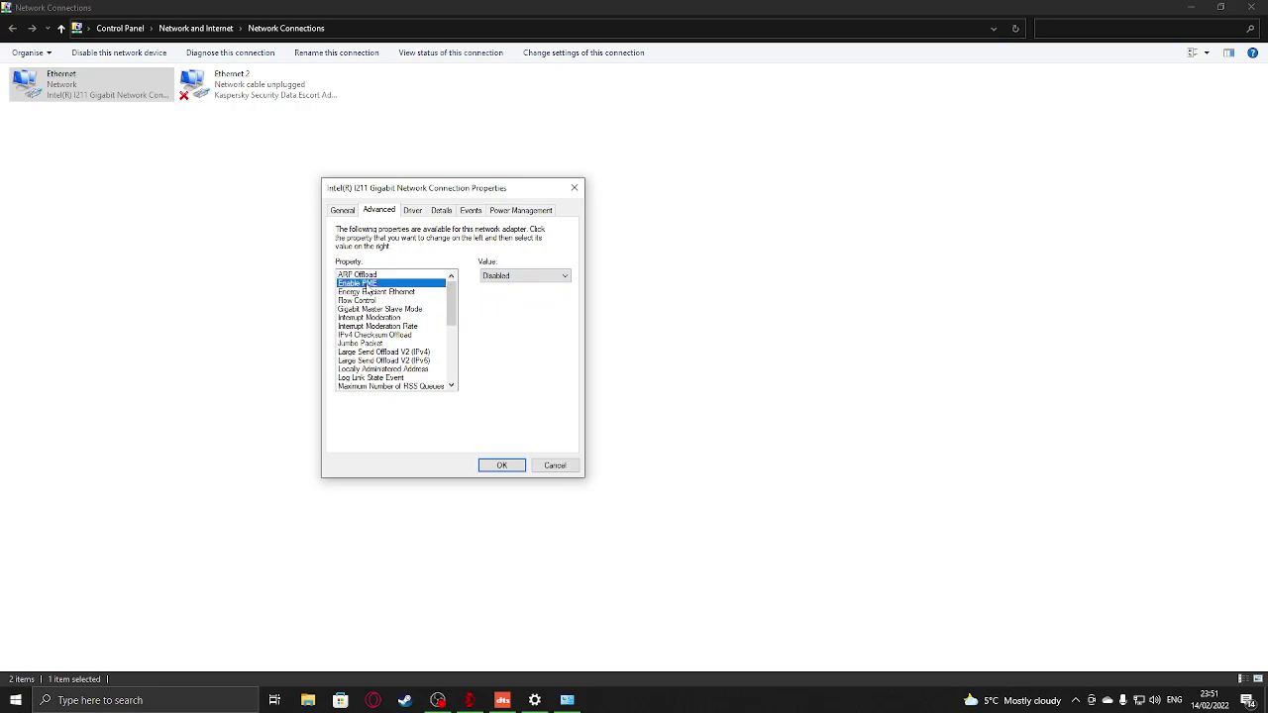
{"action": "left_click", "coordinate": [375, 292]}
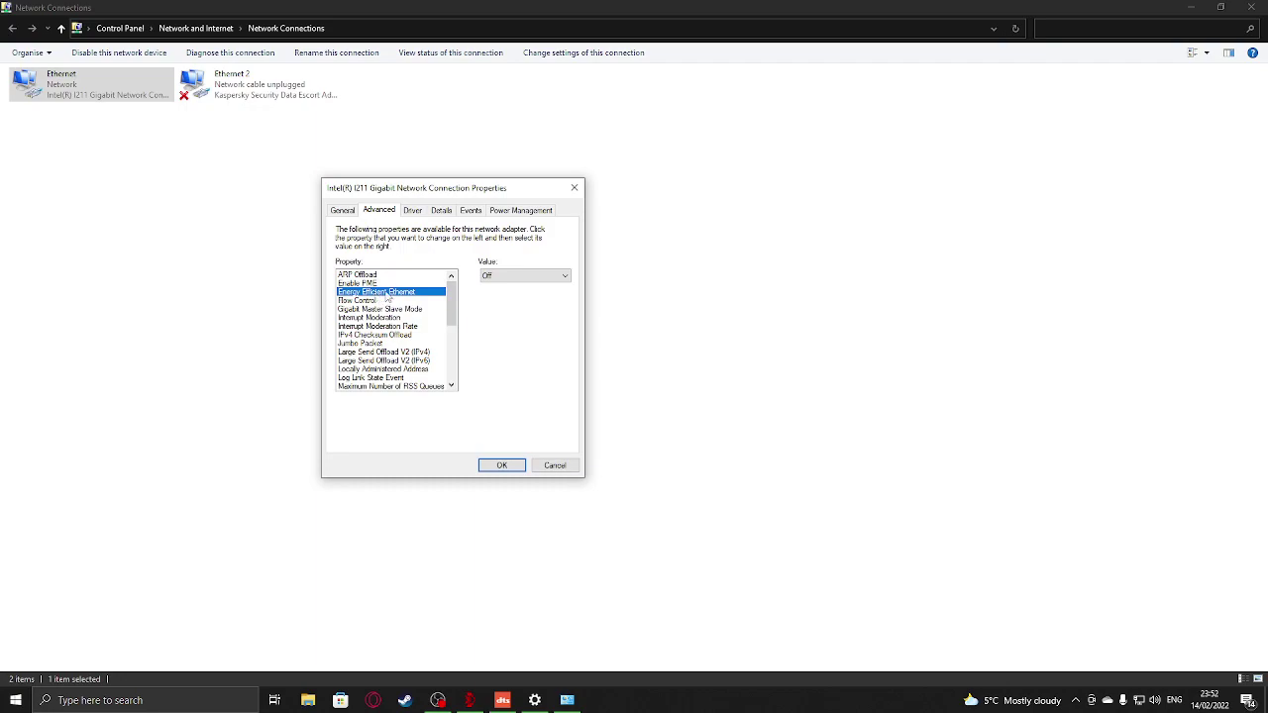
{"action": "left_click", "coordinate": [506, 277]}
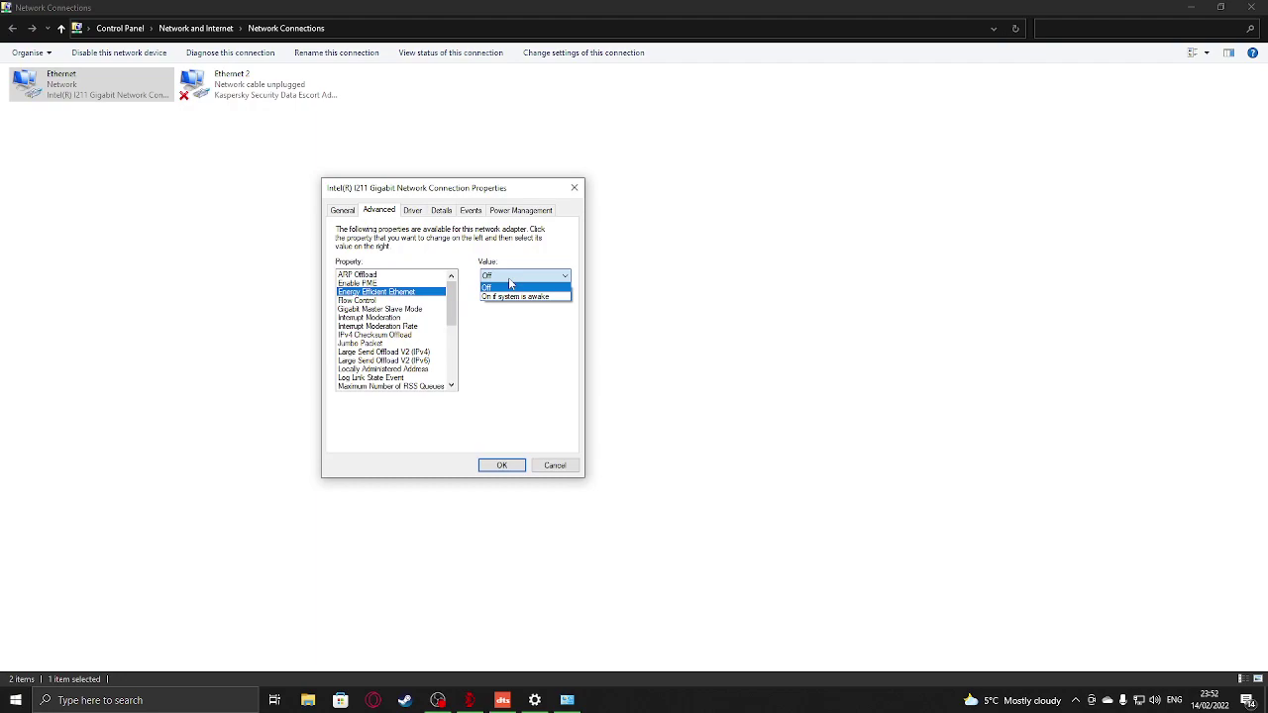
{"action": "left_click", "coordinate": [530, 256]}
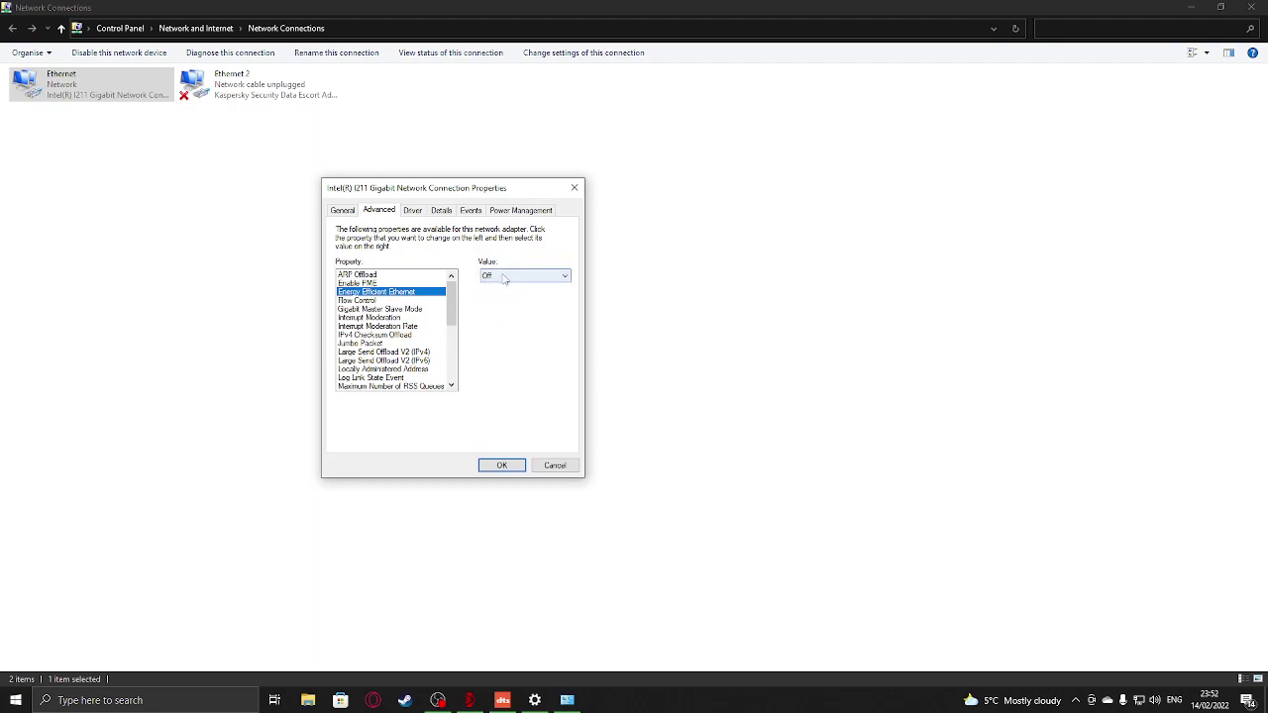
{"action": "left_click", "coordinate": [363, 302]}
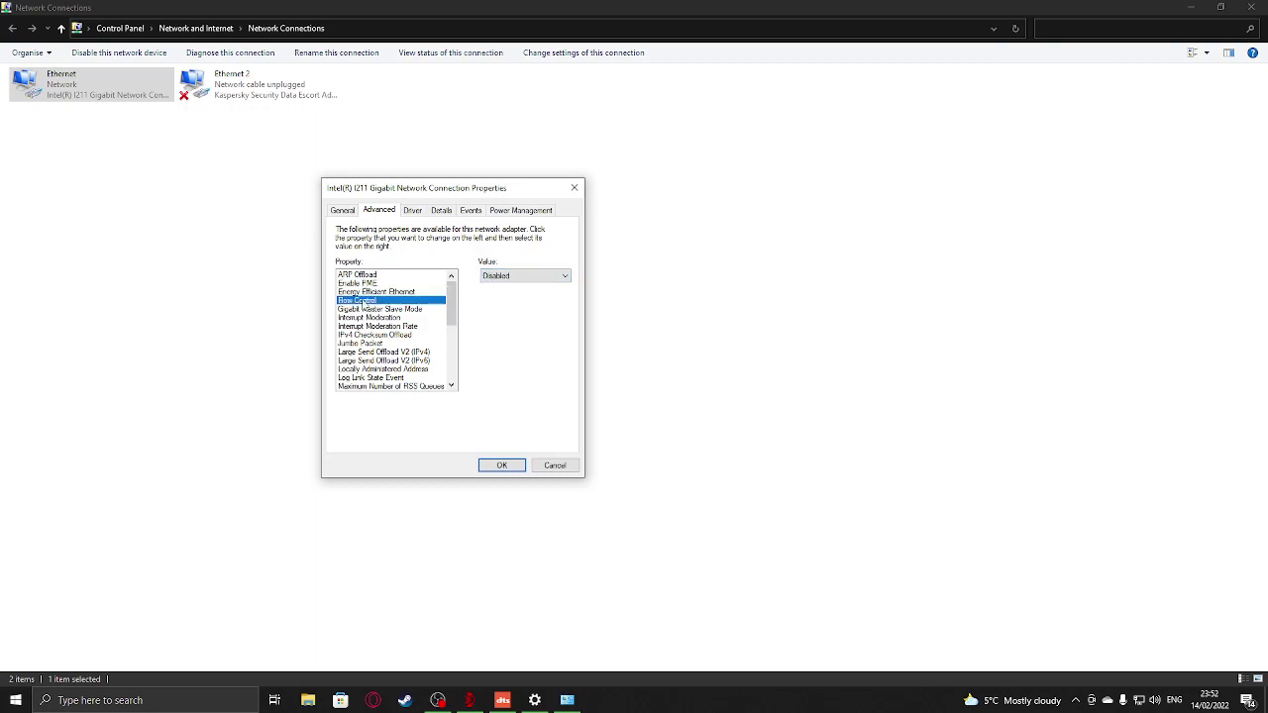
{"action": "left_click", "coordinate": [377, 309]}
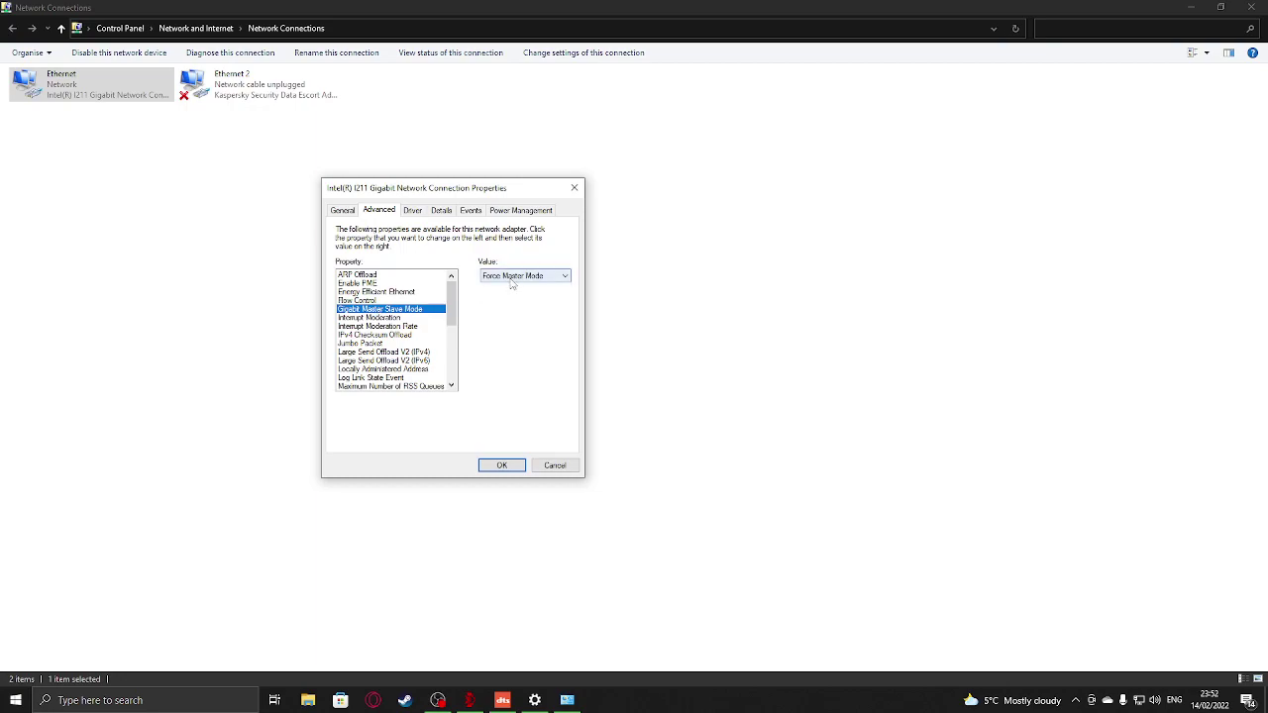
{"action": "left_click", "coordinate": [396, 318]}
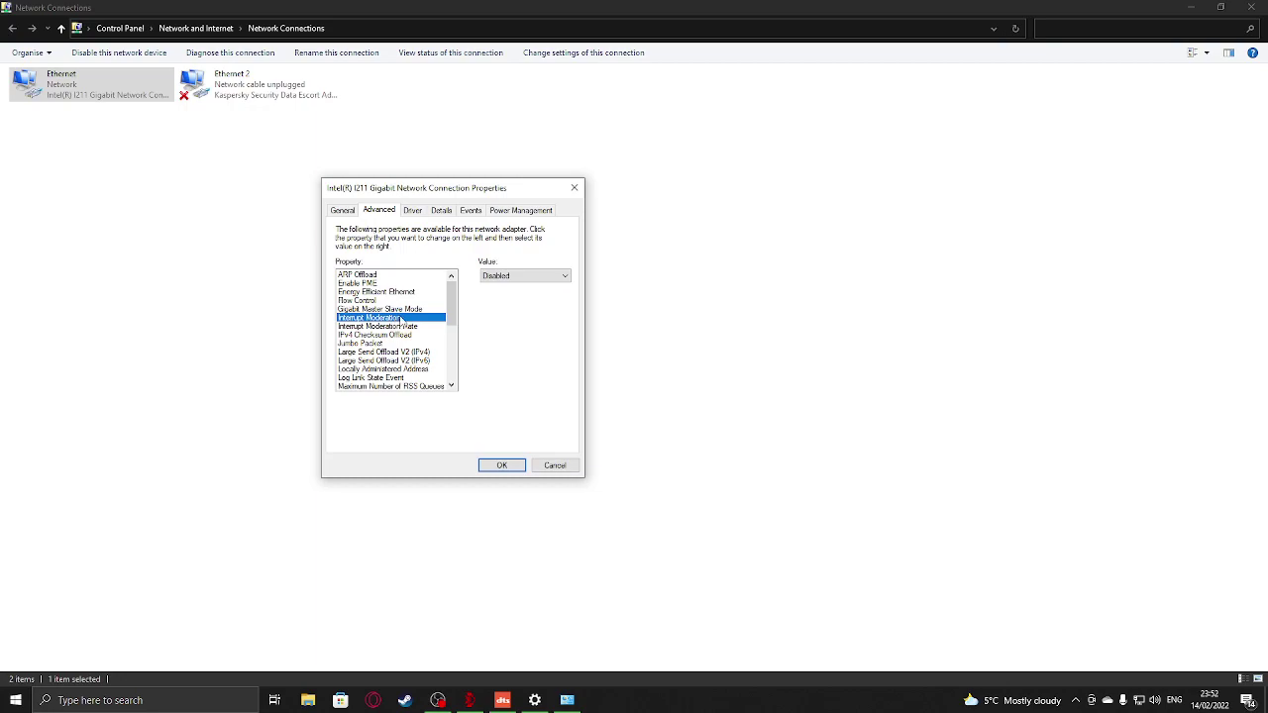
Step: Check the values of Interrupt Moderation Rate, IPv4 Checksum Offload, Jumbo Packet and both Large Send Offload V2 properties
{"action": "left_click", "coordinate": [395, 326]}
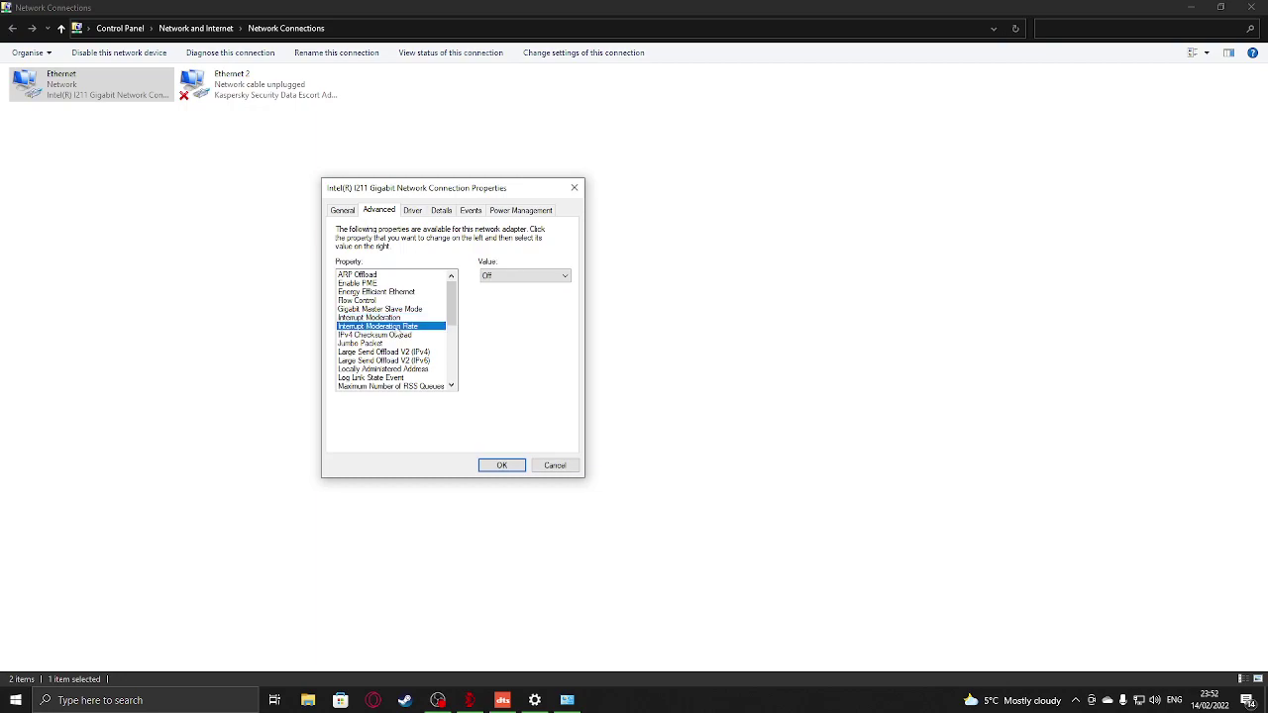
{"action": "left_click", "coordinate": [396, 335]}
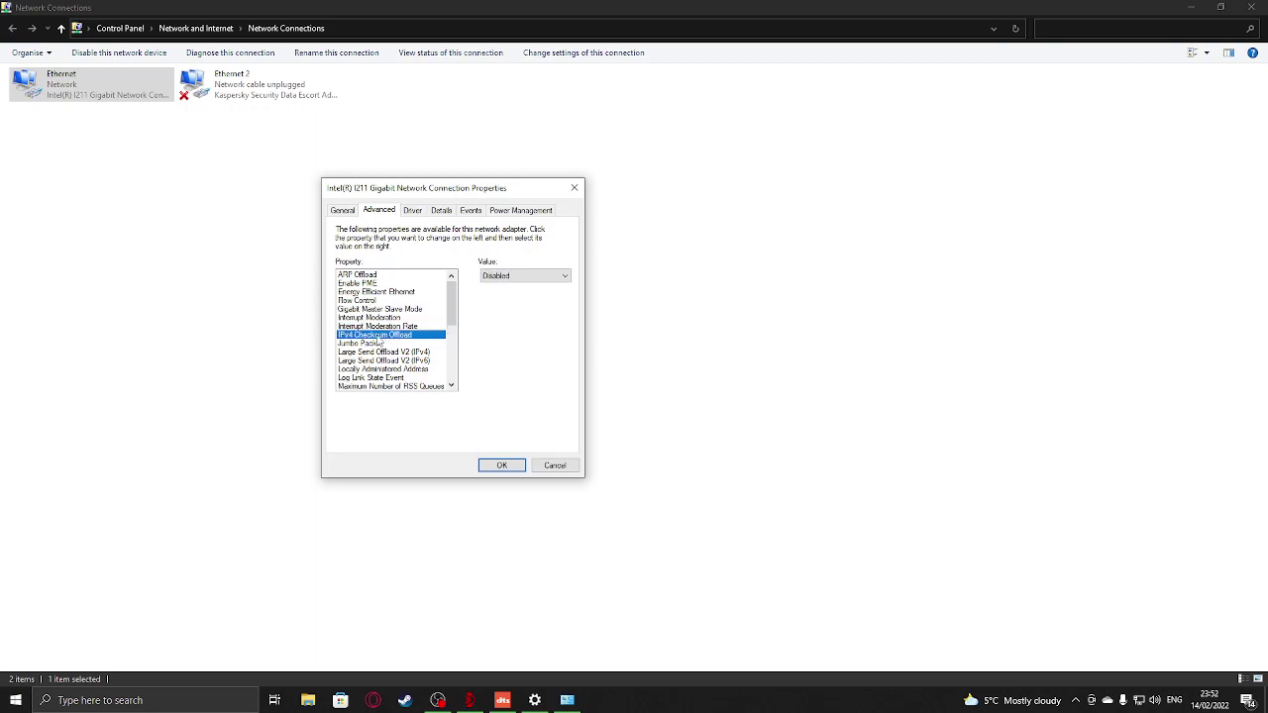
{"action": "left_click", "coordinate": [379, 343]}
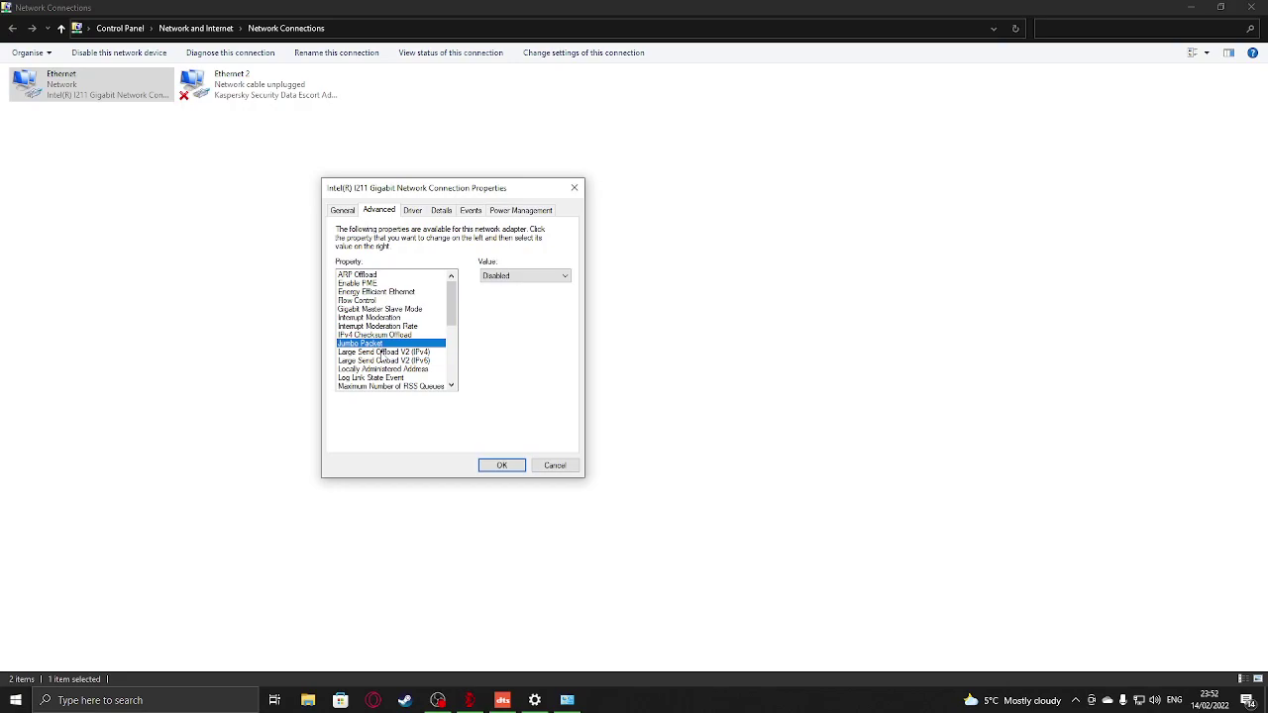
{"action": "left_click", "coordinate": [382, 353]}
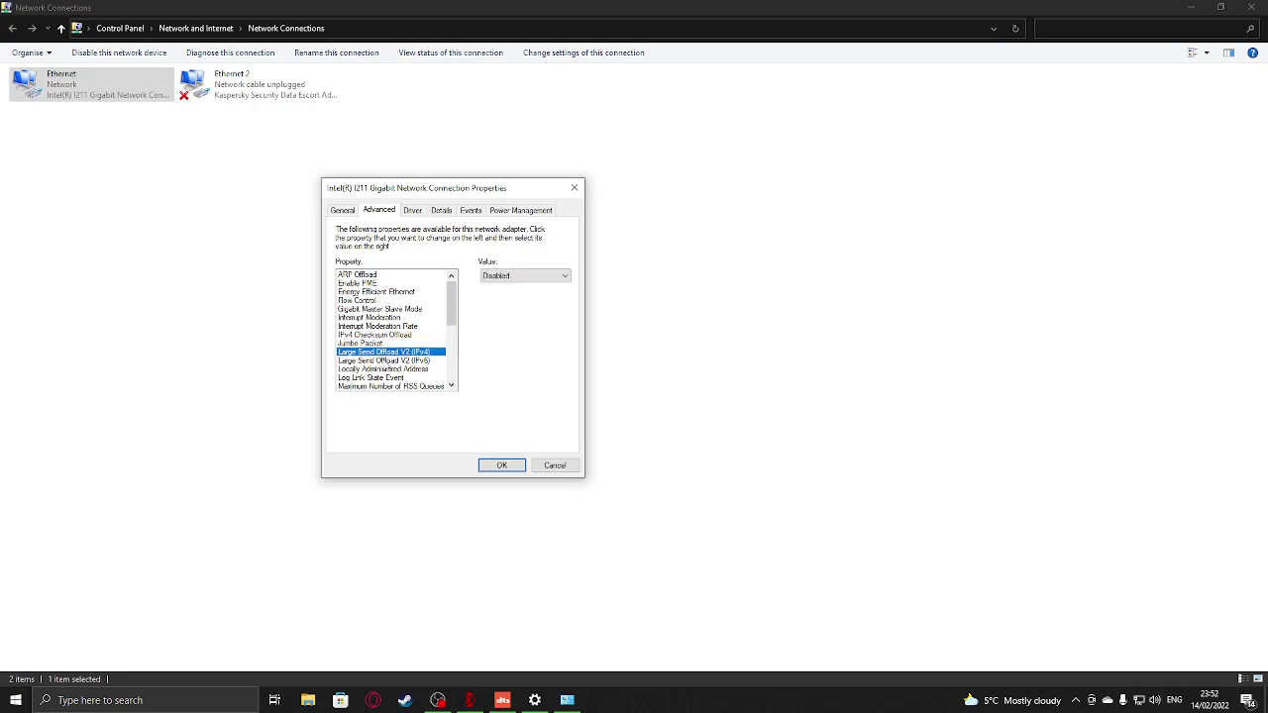
{"action": "left_click", "coordinate": [382, 360]}
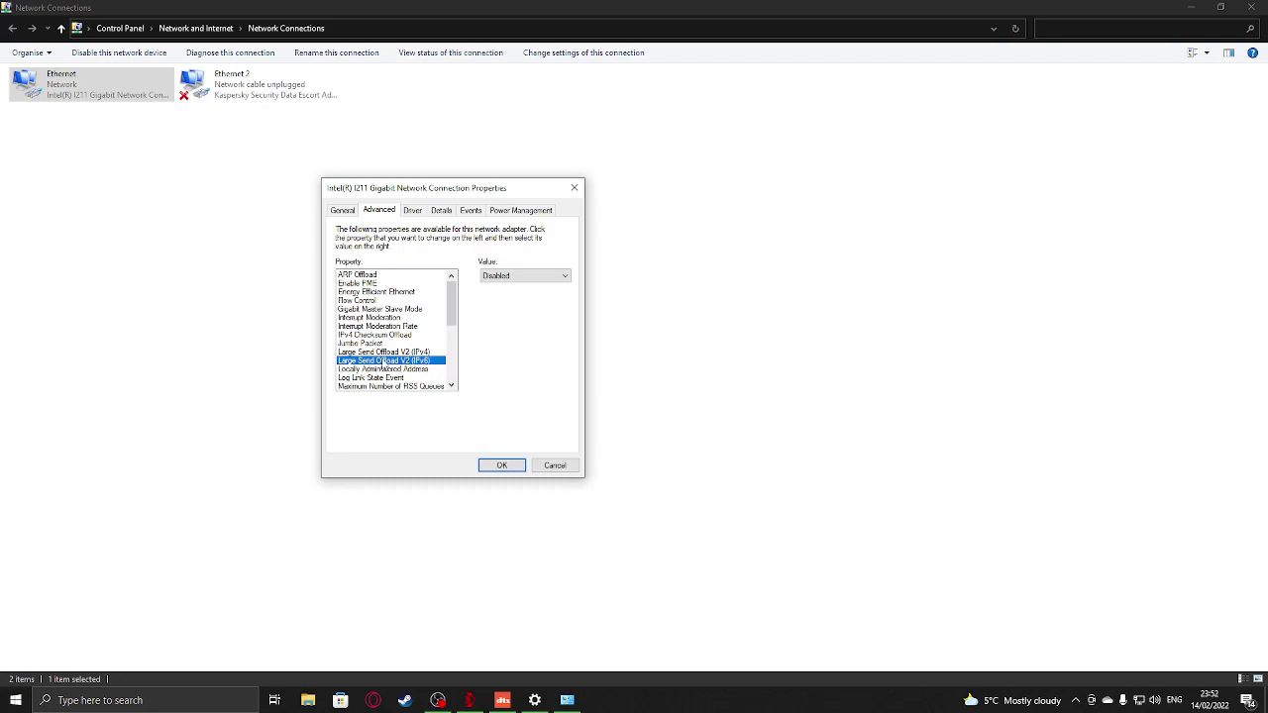
Step: Check the values of the Locally Administered Address and Log Link State Event properties
{"action": "scroll", "coordinate": [382, 357], "scroll_direction": "down", "scroll_amount": 1}
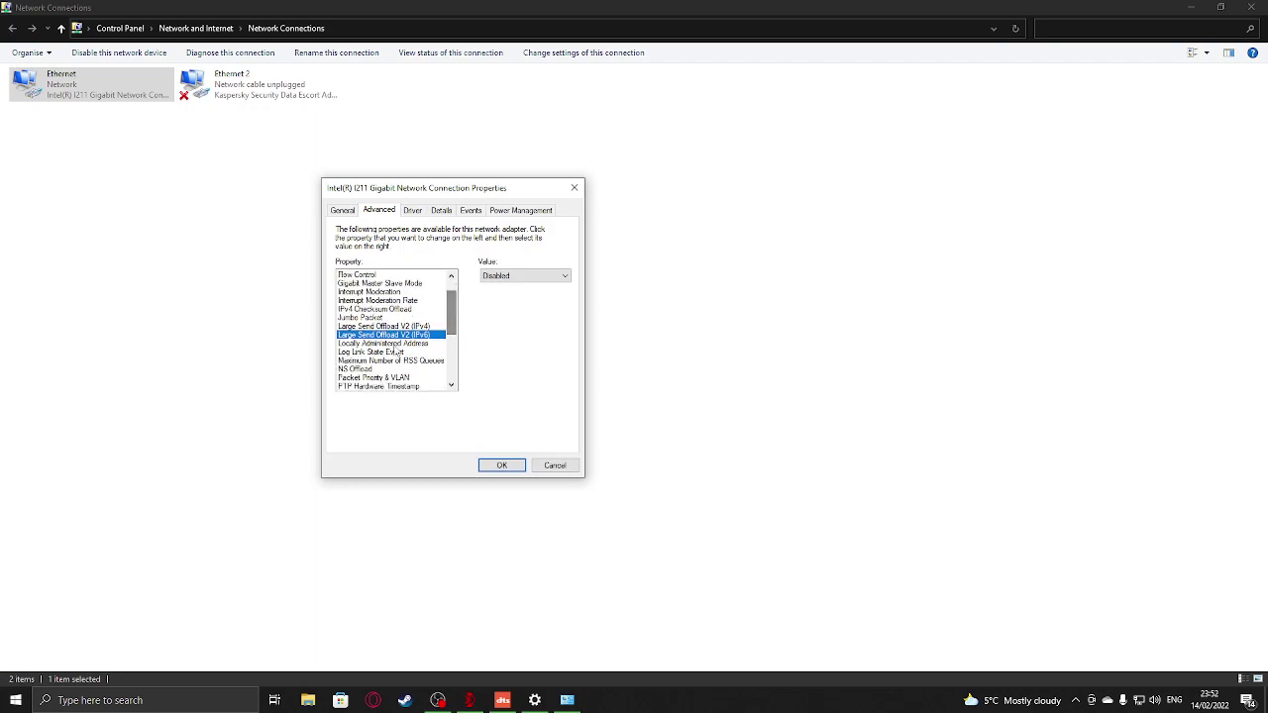
{"action": "left_click", "coordinate": [383, 344]}
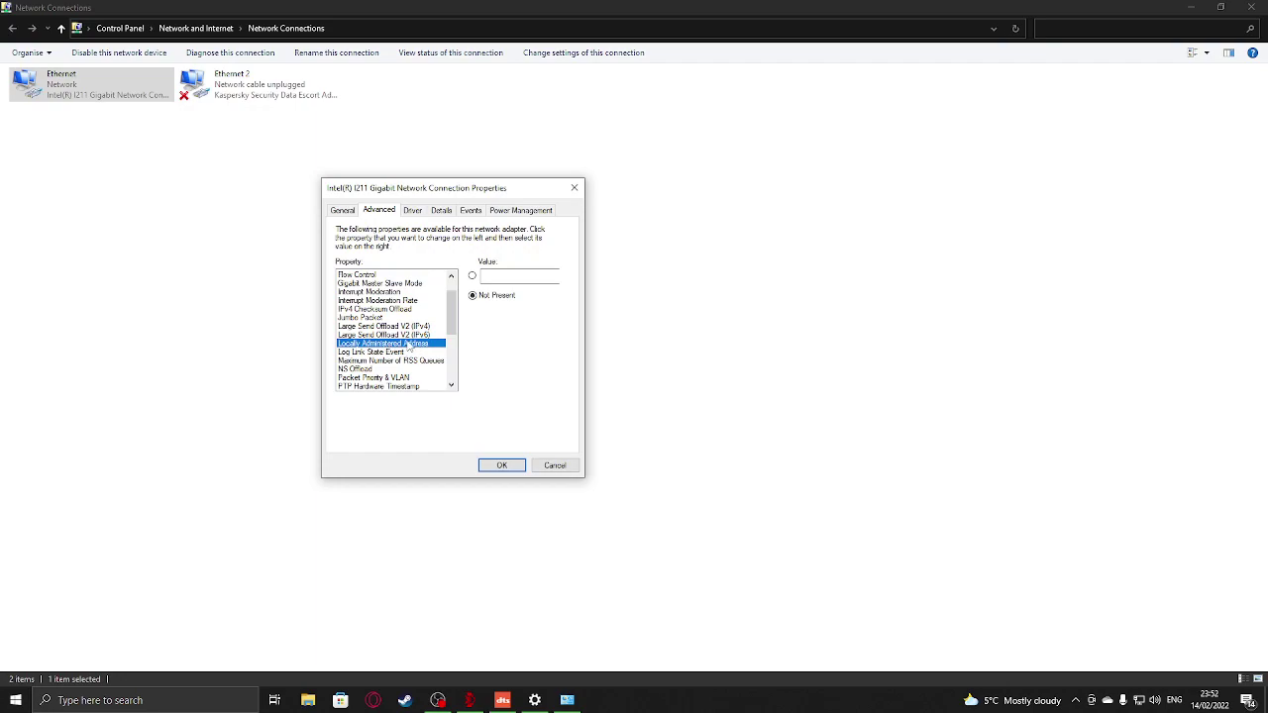
{"action": "scroll", "coordinate": [400, 347], "scroll_direction": "down", "scroll_amount": 2}
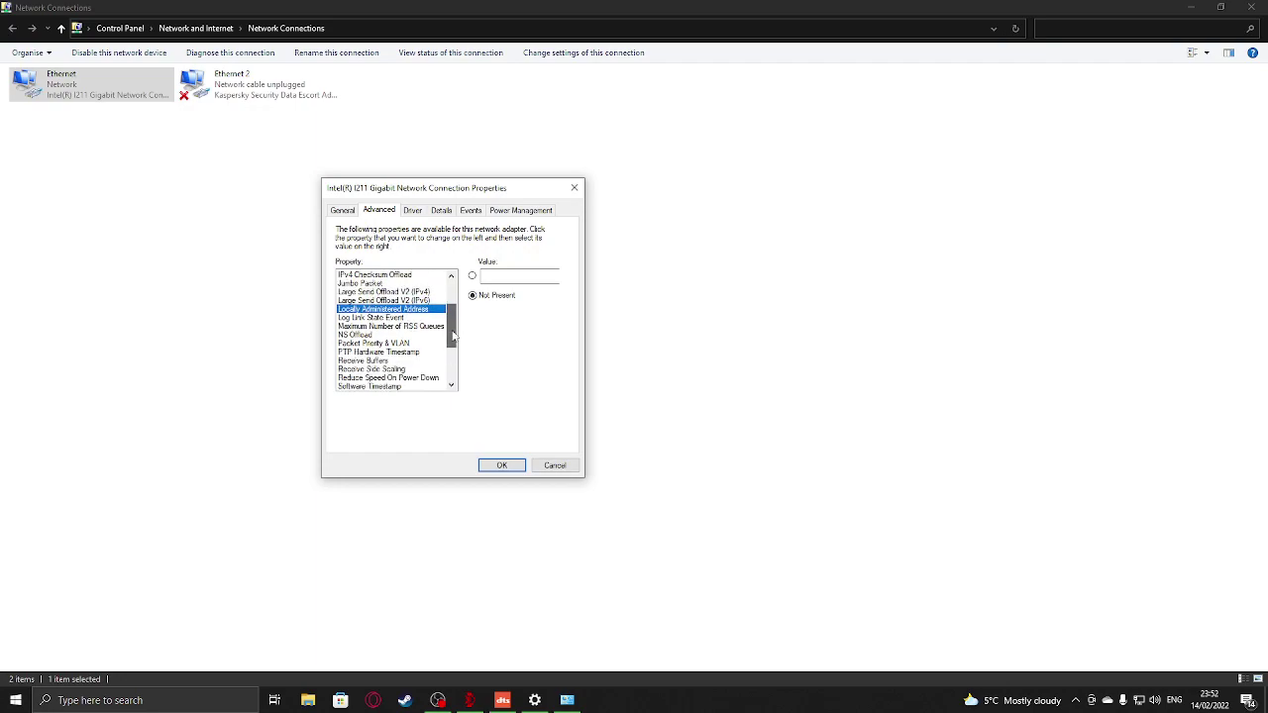
{"action": "left_click", "coordinate": [381, 317]}
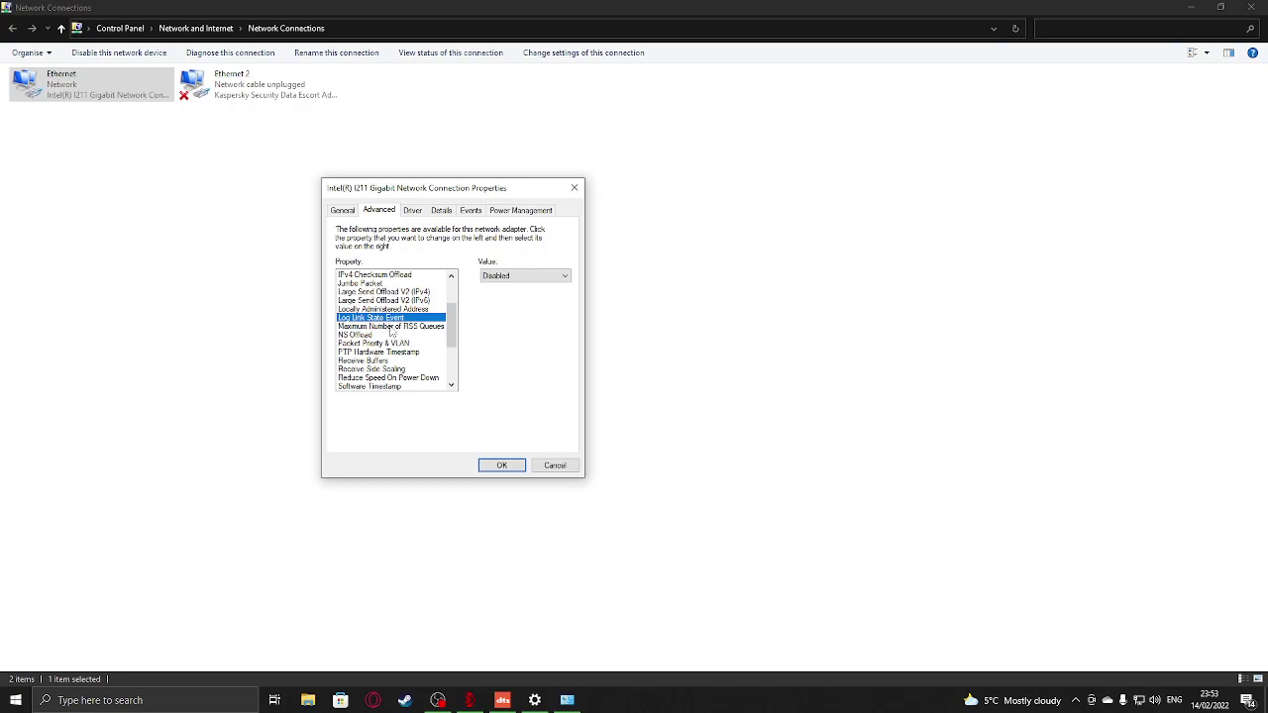
Step: Review the available values for Maximum Number of RSS Queues without changing the selection
{"action": "left_click", "coordinate": [392, 327]}
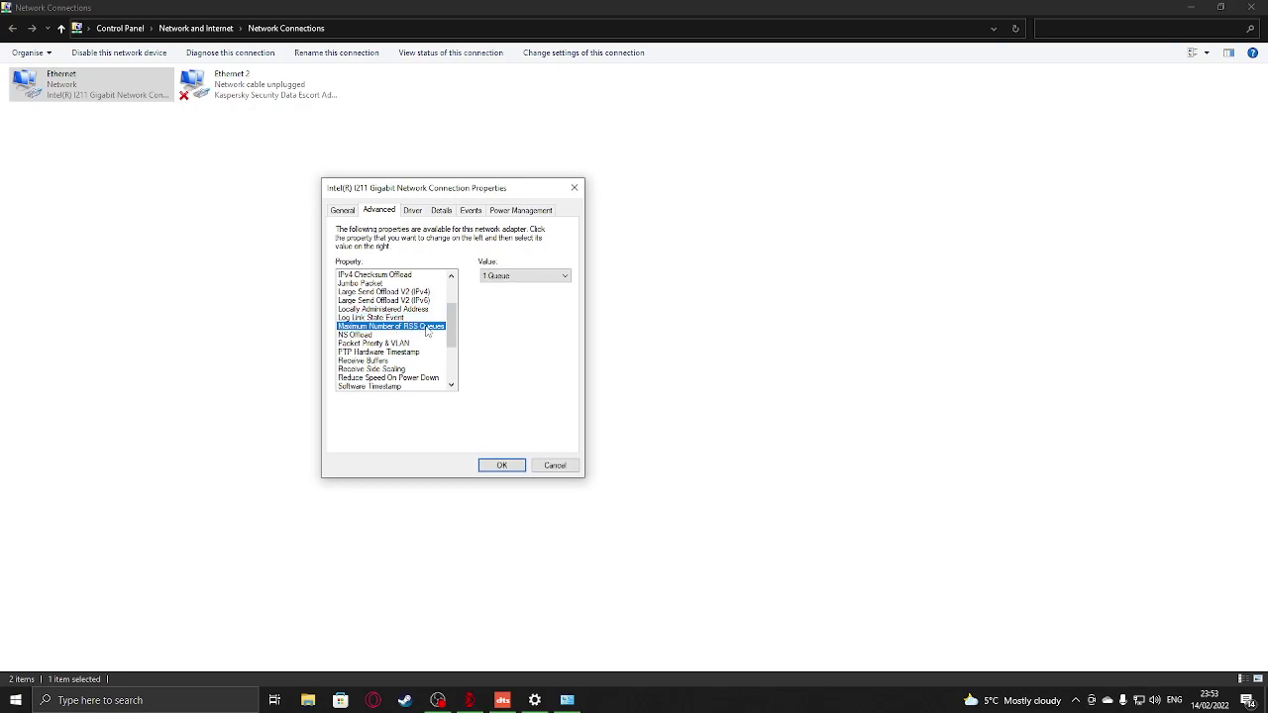
{"action": "left_click", "coordinate": [498, 276]}
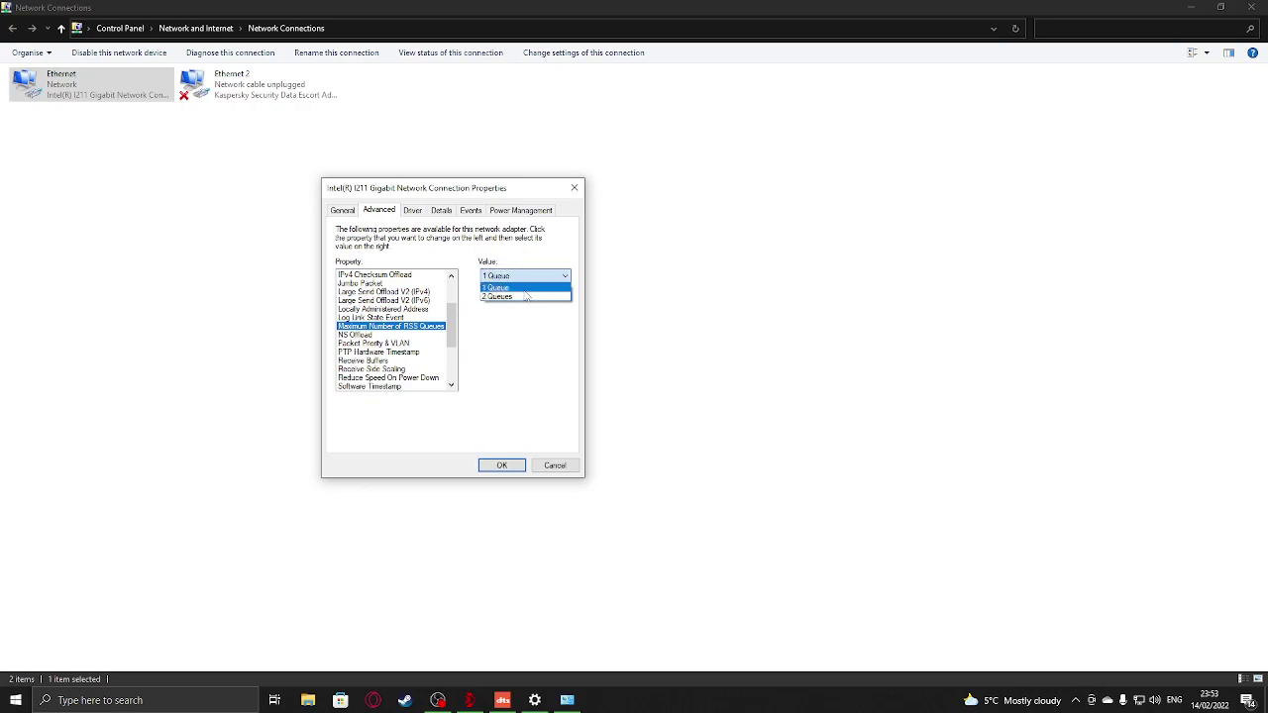
{"action": "left_click", "coordinate": [498, 314]}
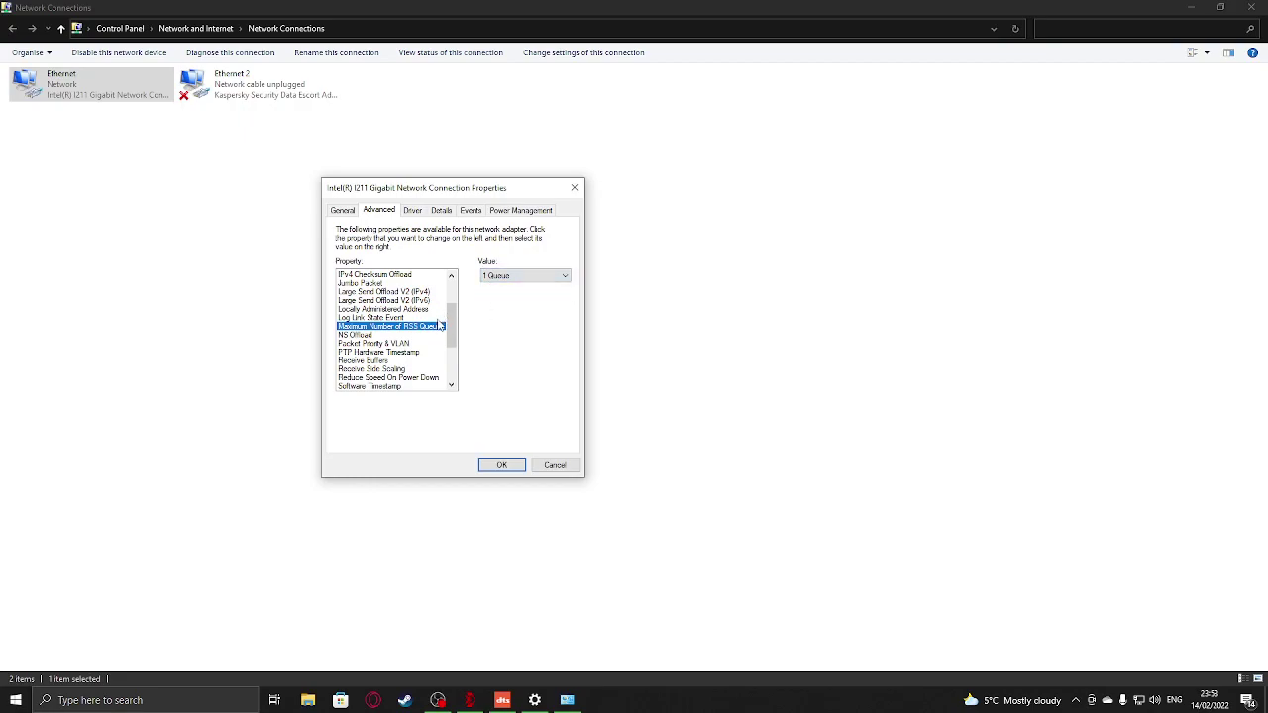
Step: Check NS Offload, the available Packet Priority & VLAN options and the PTP Hardware Timestamp value
{"action": "scroll", "coordinate": [451, 330], "scroll_direction": "down", "scroll_amount": 1}
{"action": "left_click", "coordinate": [366, 310]}
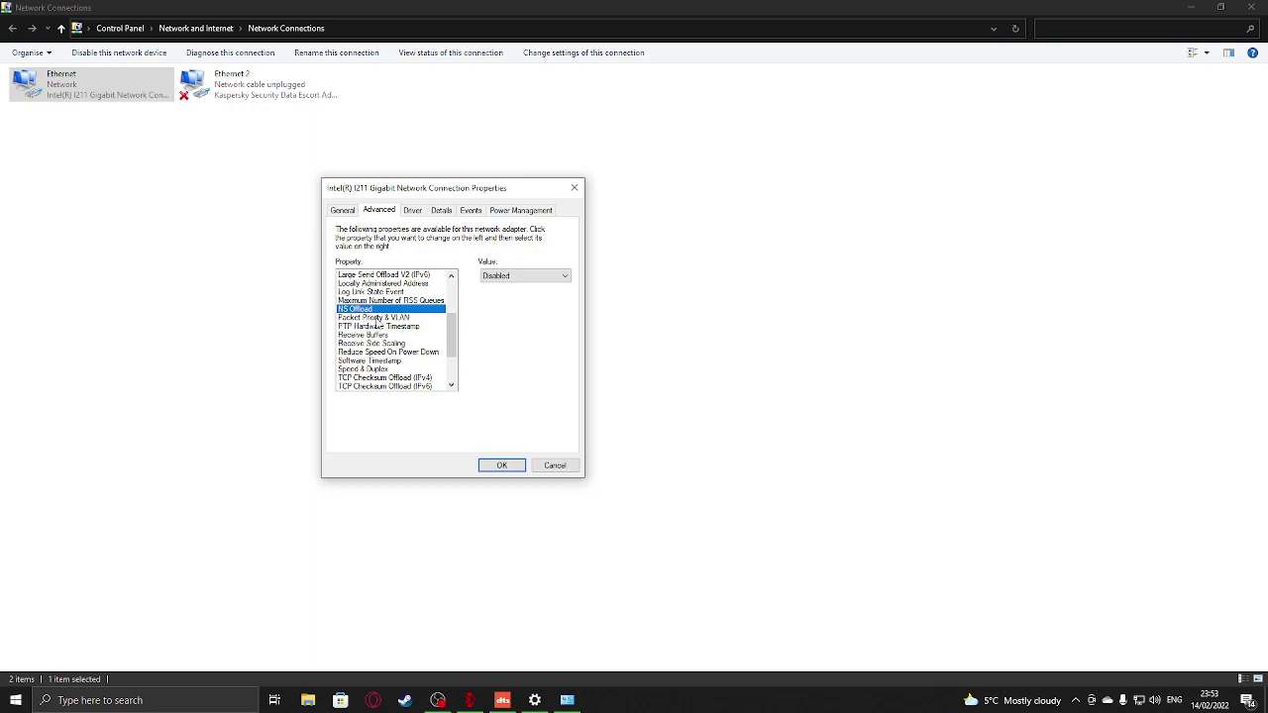
{"action": "left_click", "coordinate": [378, 318]}
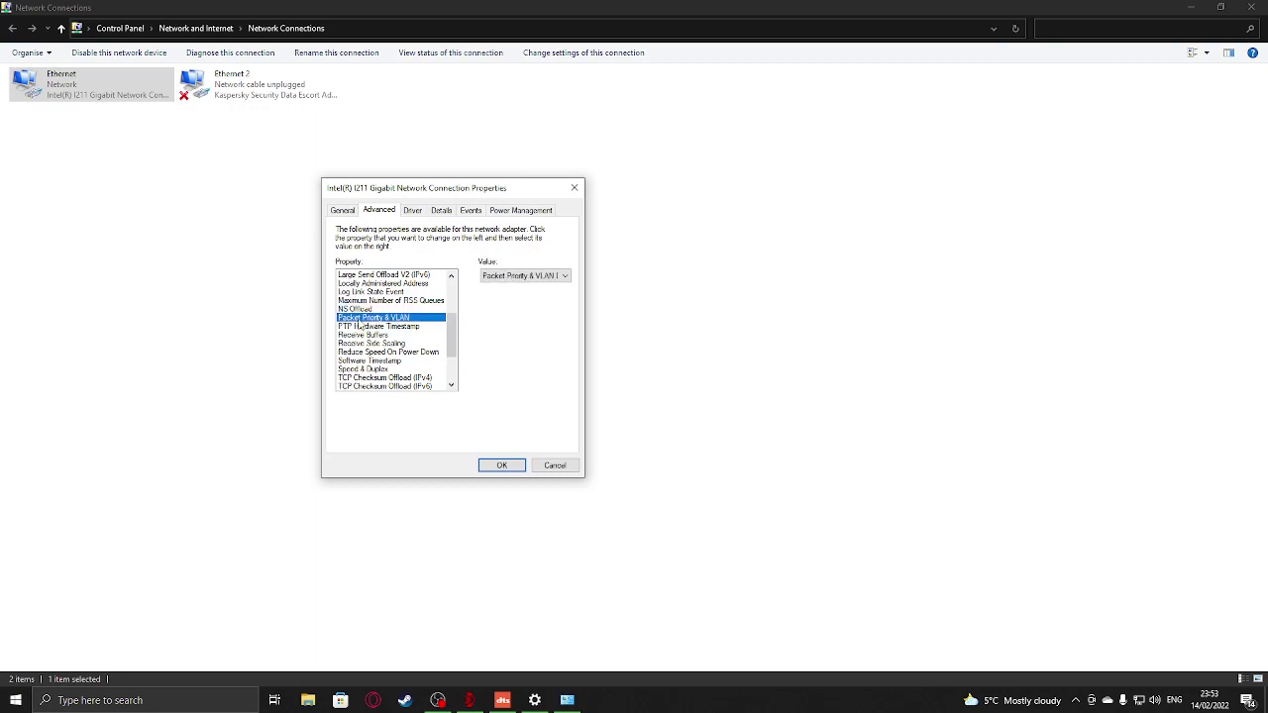
{"action": "left_click", "coordinate": [493, 276]}
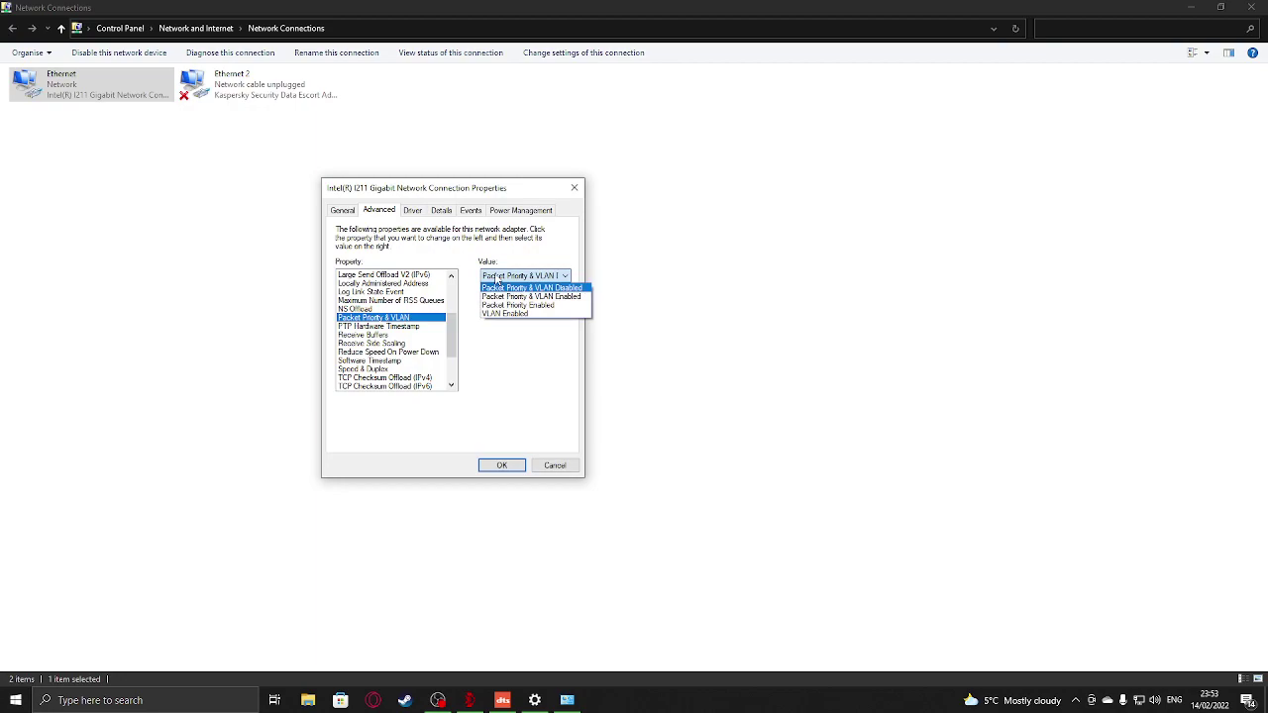
{"action": "left_click", "coordinate": [498, 279]}
{"action": "left_click", "coordinate": [420, 326]}
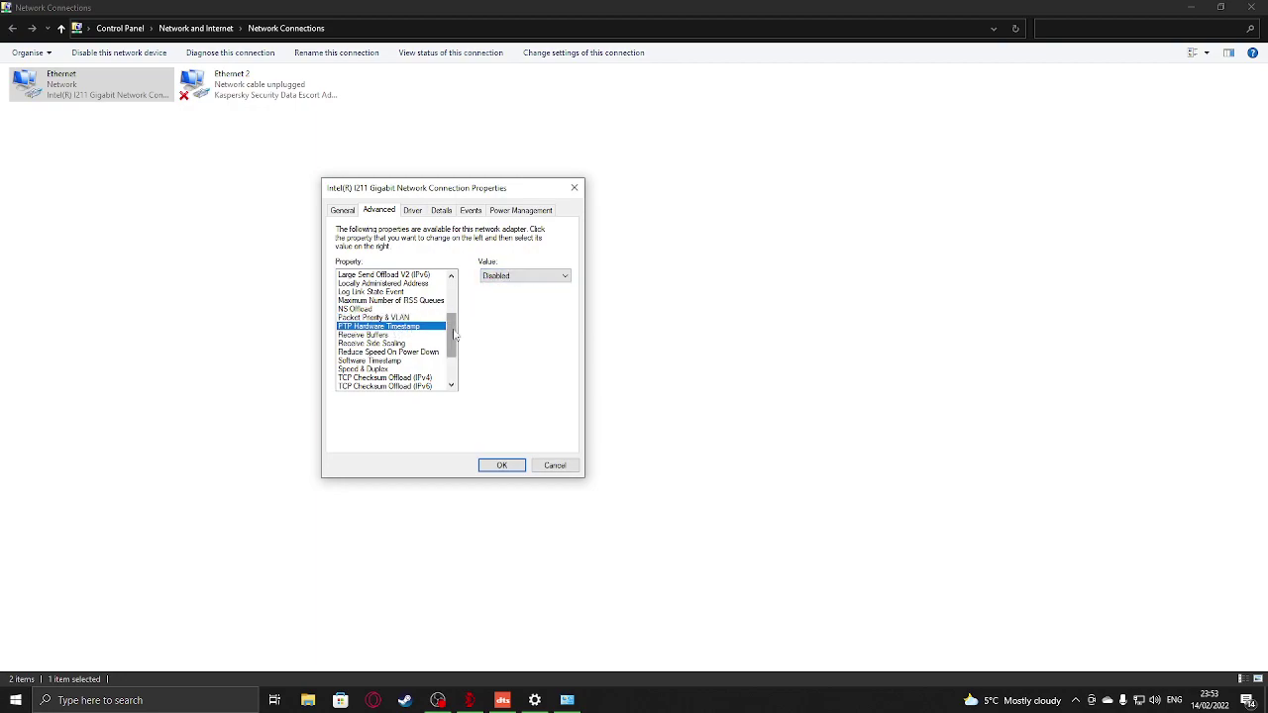
Step: Compare the values of the adapter's Receive Buffers and Transmit Buffers properties
{"action": "scroll", "coordinate": [410, 332], "scroll_direction": "down", "scroll_amount": 1}
{"action": "left_click", "coordinate": [376, 310]}
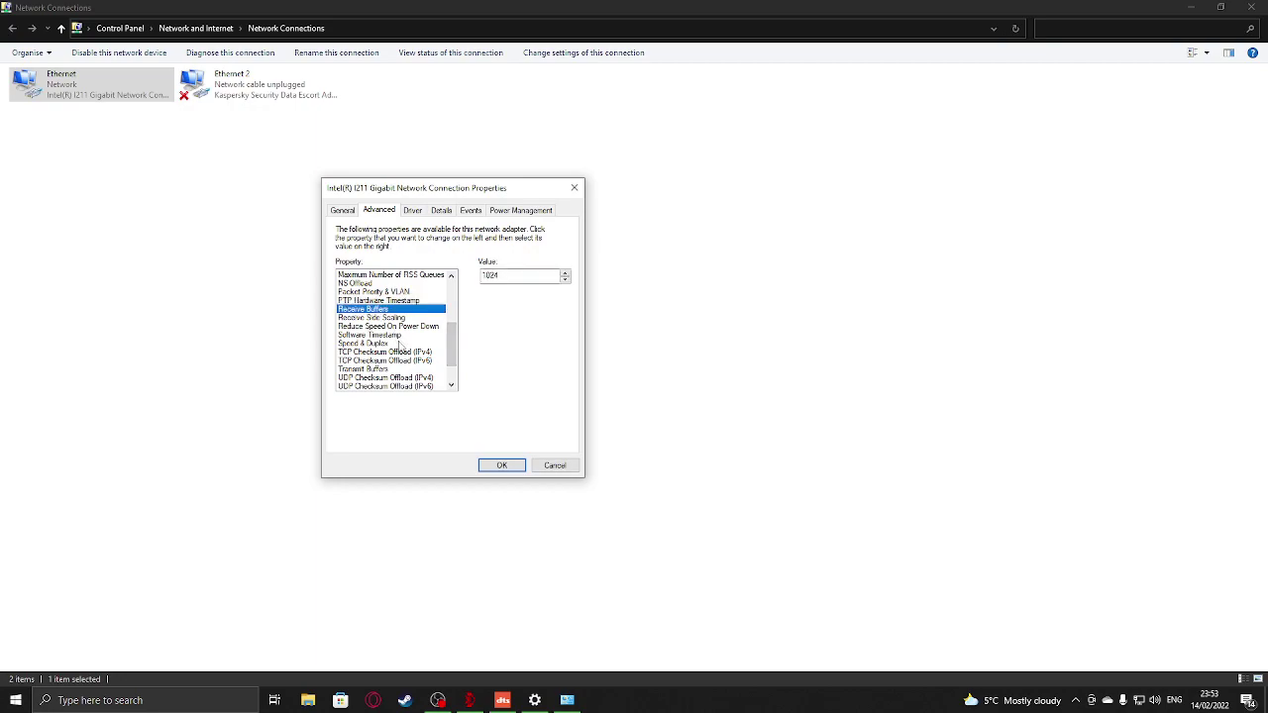
{"action": "left_click", "coordinate": [382, 369]}
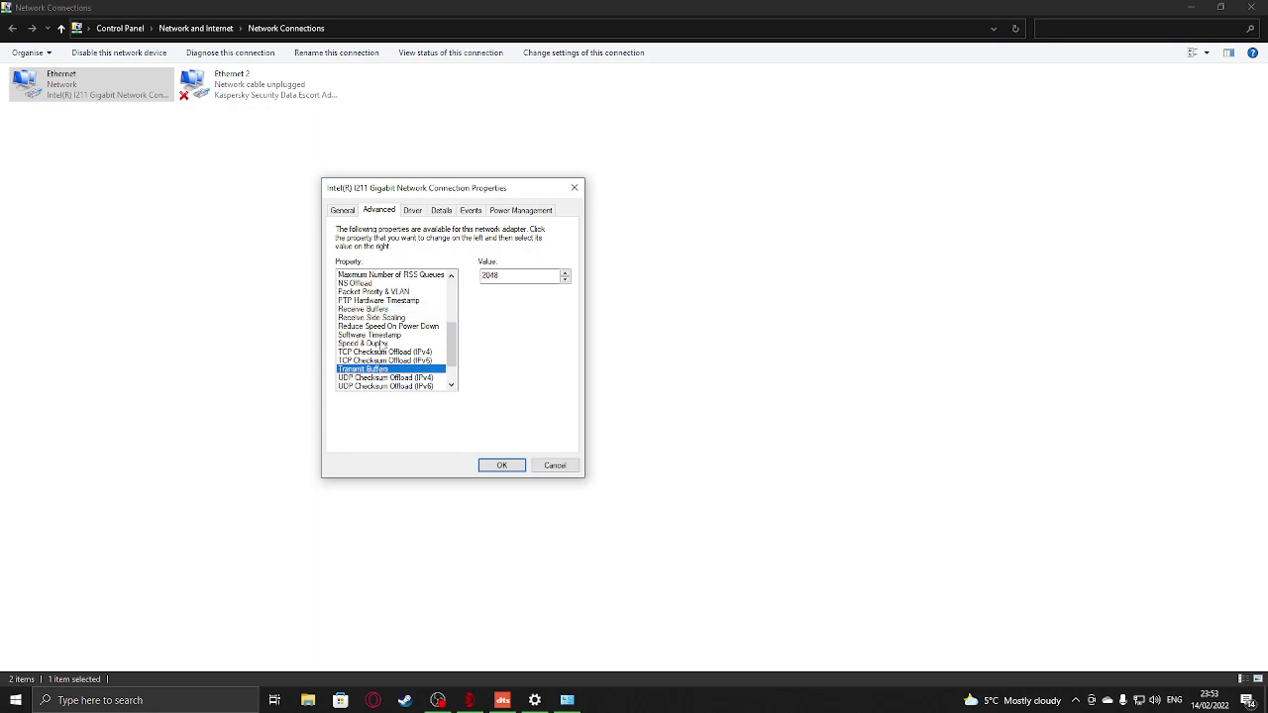
{"action": "left_click", "coordinate": [382, 310]}
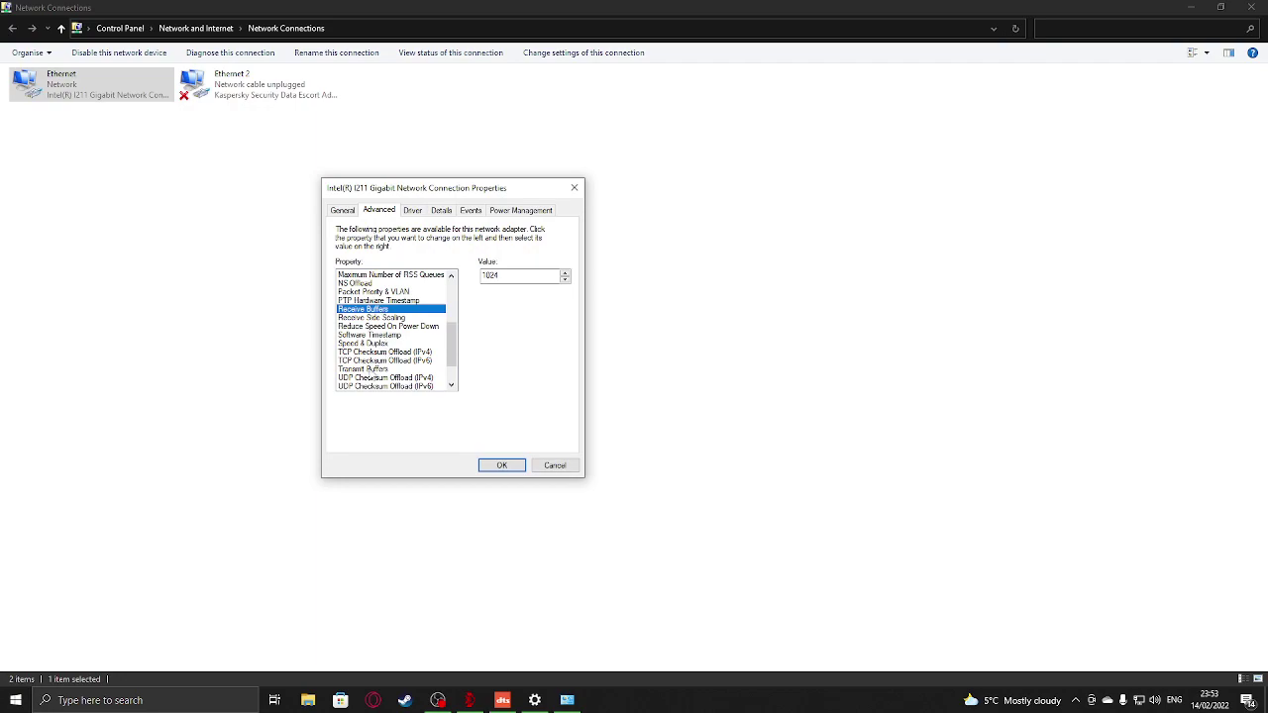
{"action": "left_click", "coordinate": [369, 371]}
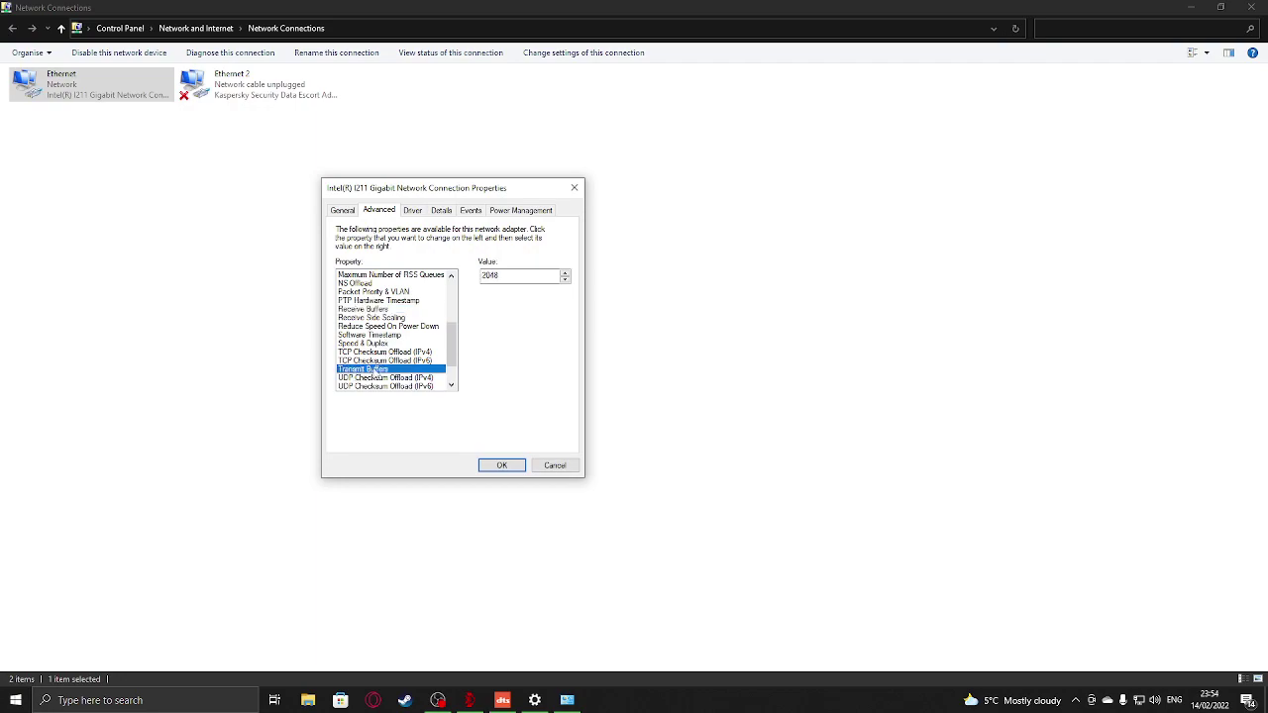
{"action": "left_click", "coordinate": [382, 309]}
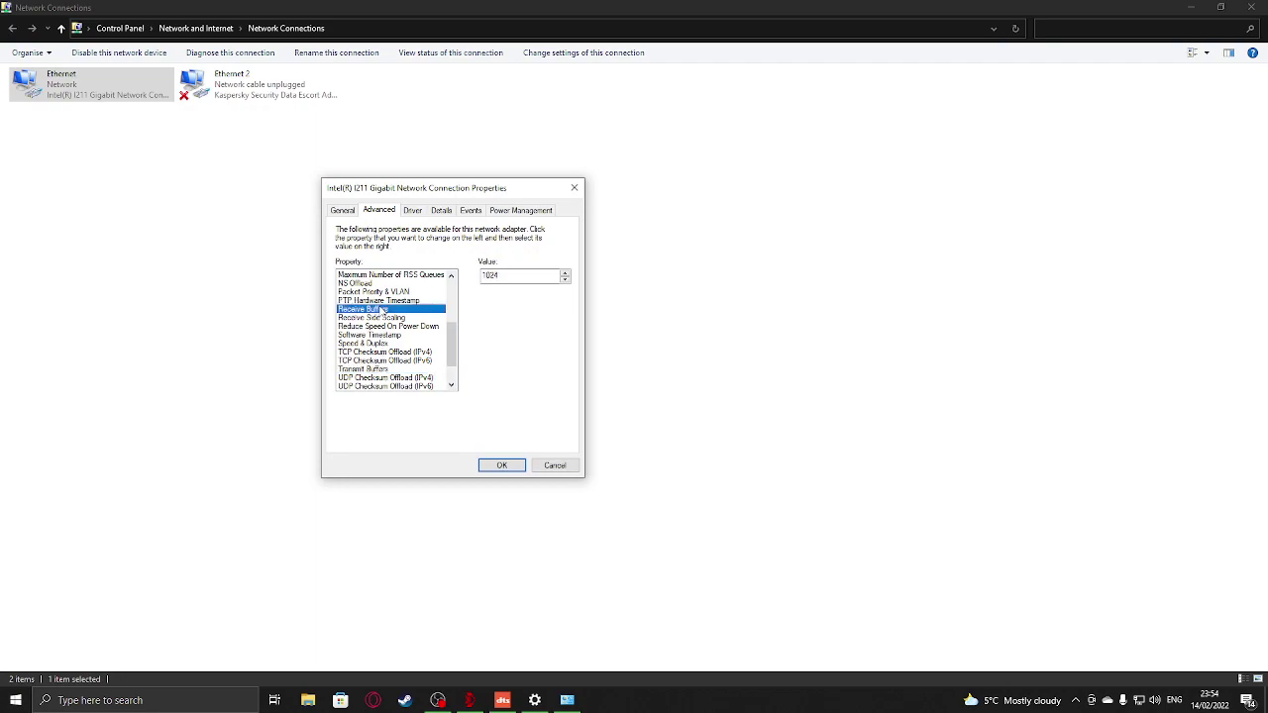
{"action": "left_click", "coordinate": [388, 370]}
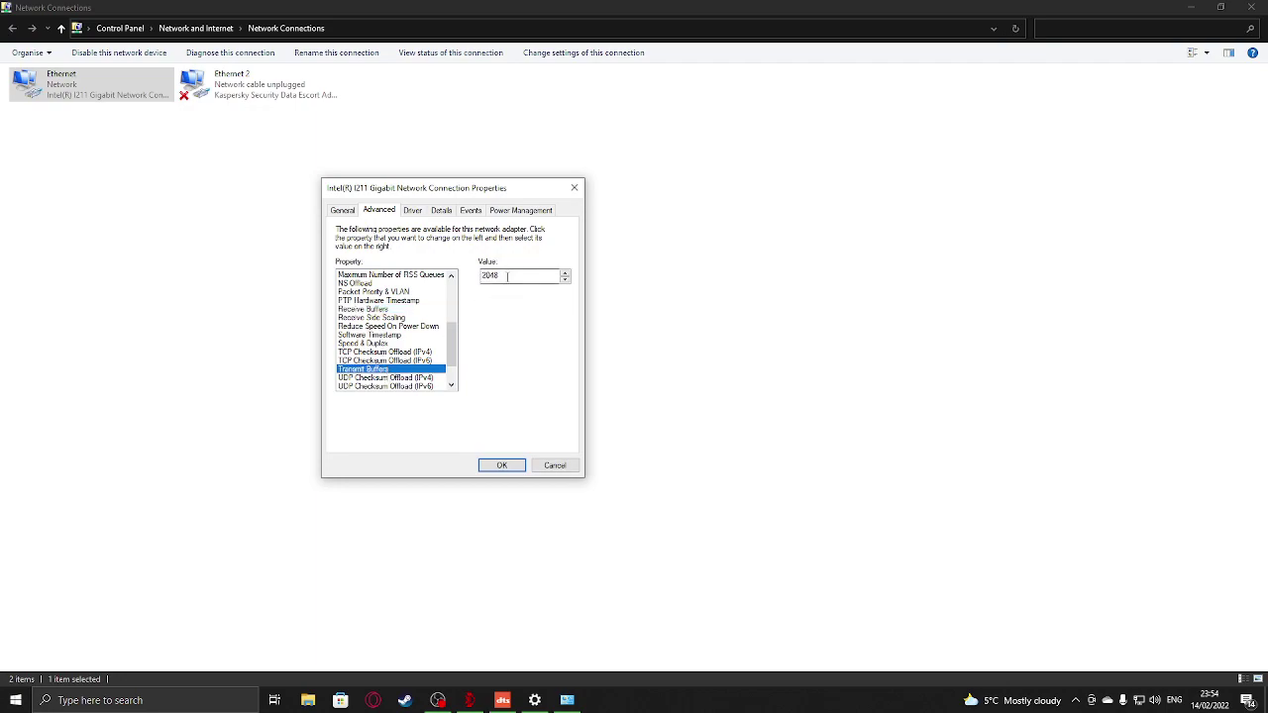
{"action": "left_click_drag", "start_coordinate": [507, 276], "coordinate": [482, 276]}
{"action": "left_click", "coordinate": [367, 310]}
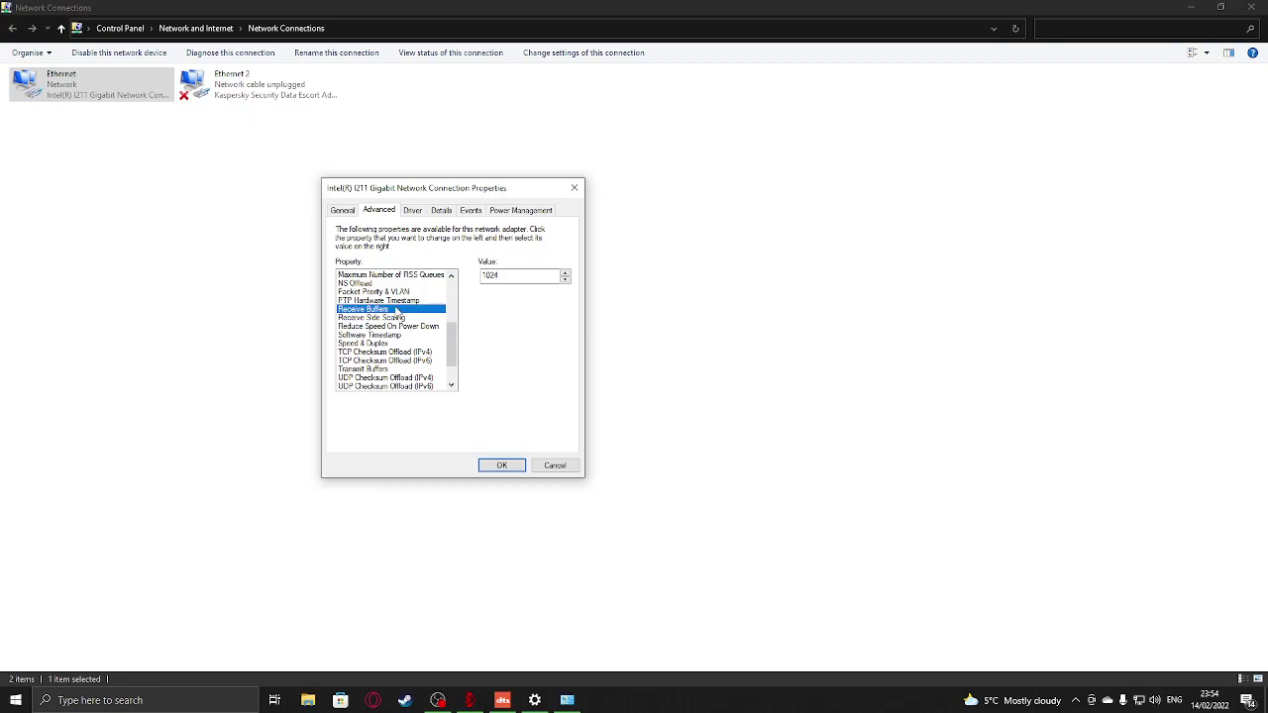
Step: Check Receive Side Scaling, Reduce Speed On Power Down and Software Timestamp, and review the available Speed & Duplex options
{"action": "left_click", "coordinate": [397, 318]}
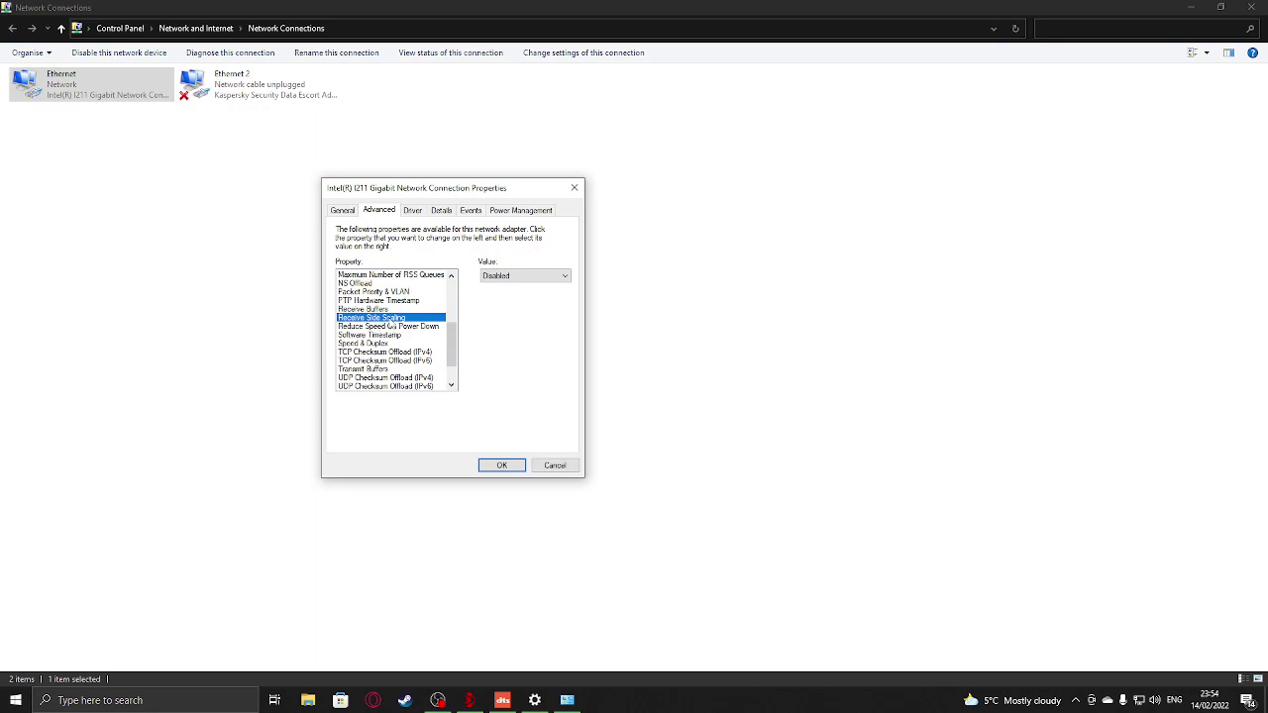
{"action": "left_click", "coordinate": [410, 326]}
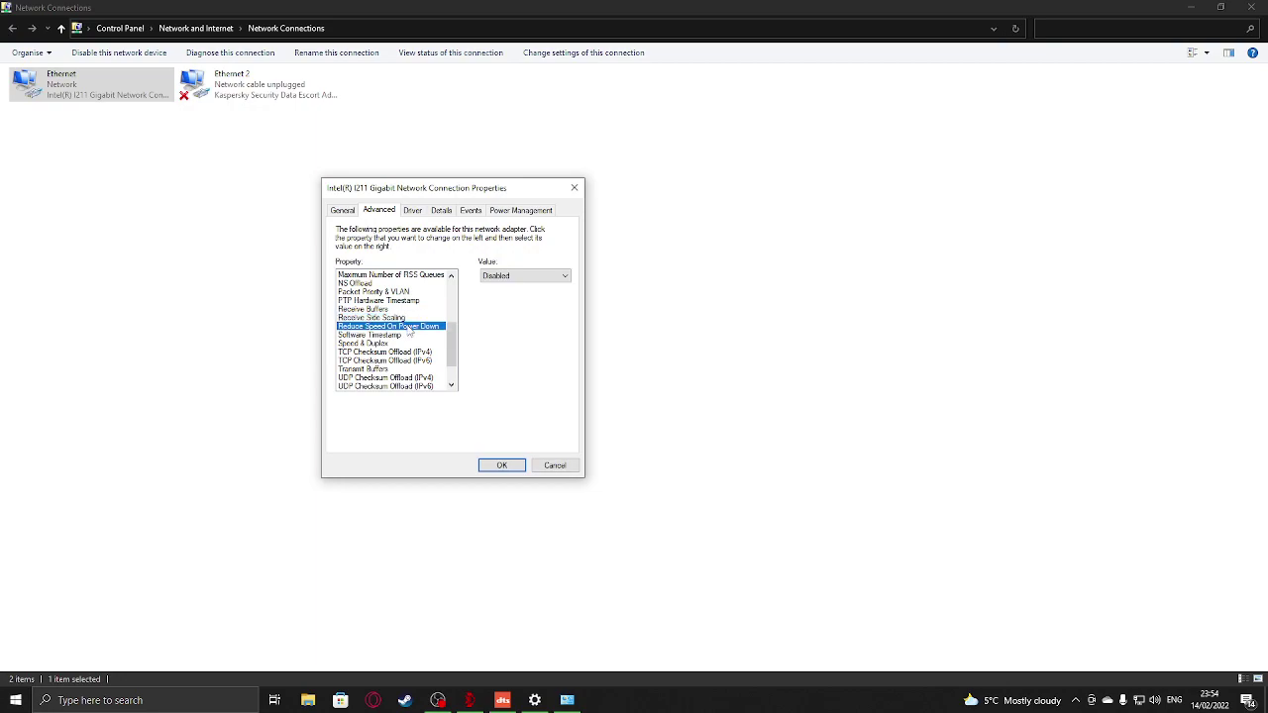
{"action": "left_click", "coordinate": [402, 336]}
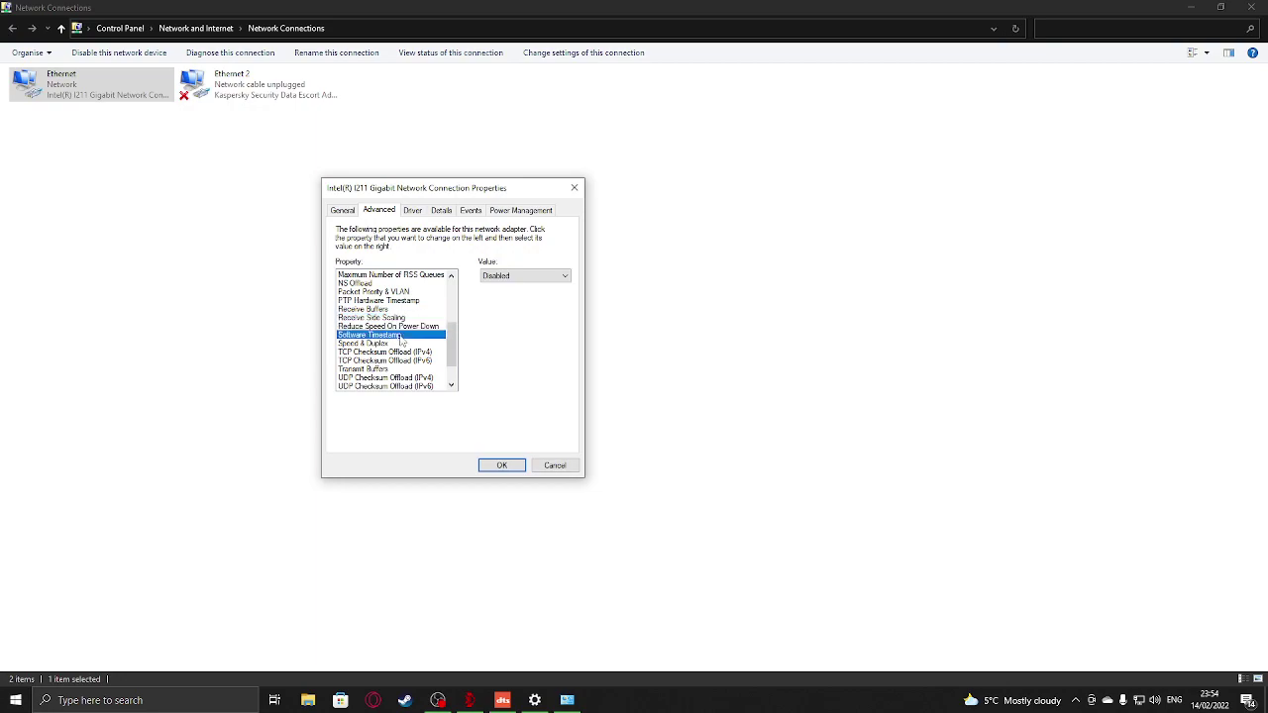
{"action": "left_click", "coordinate": [387, 344]}
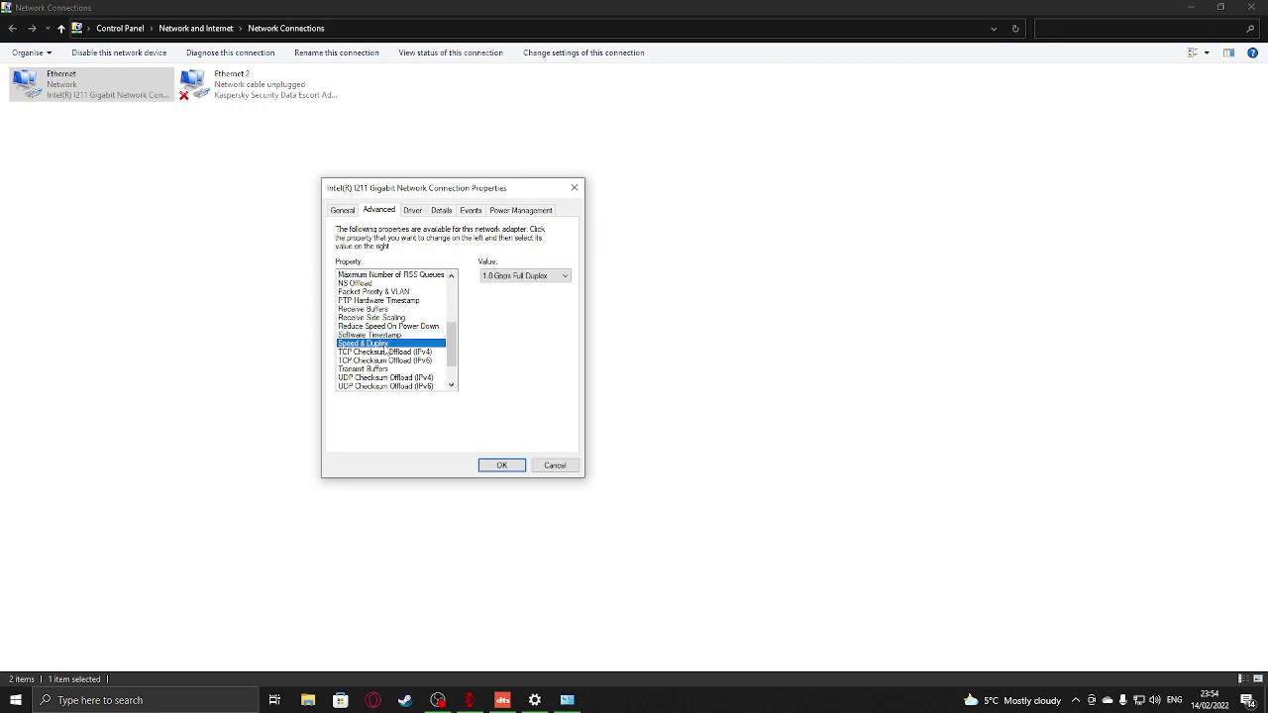
{"action": "left_click", "coordinate": [529, 283]}
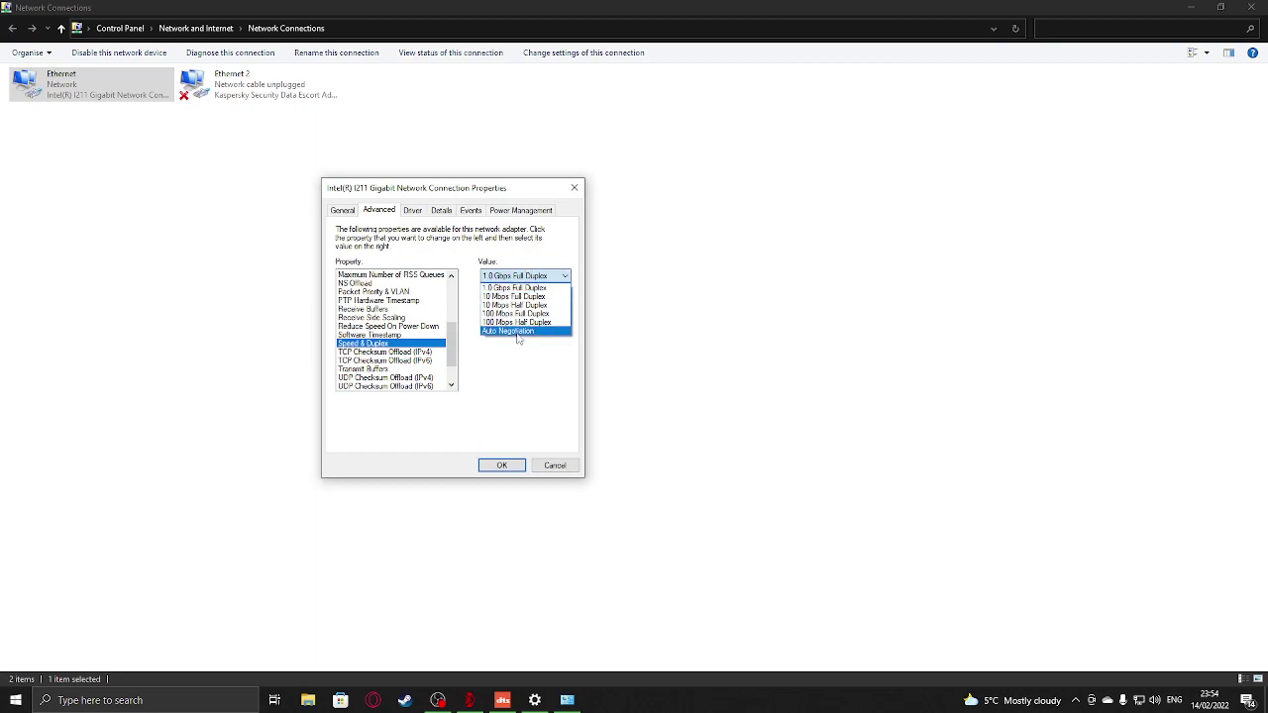
{"action": "left_click", "coordinate": [544, 258]}
Step: Check the values of the TCP Checksum Offload properties for IPv4 and IPv6, Transmit Buffers and UDP Checksum Offload (IPv6)
{"action": "left_click", "coordinate": [394, 353]}
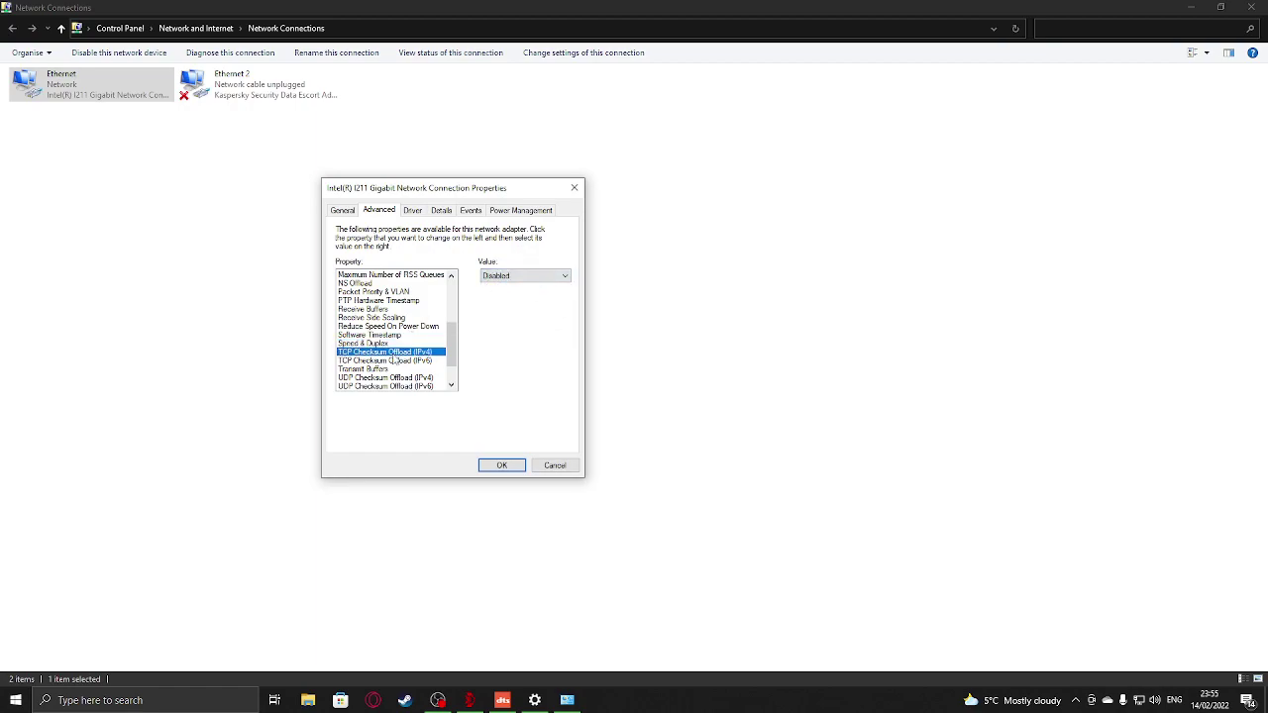
{"action": "left_click_drag", "start_coordinate": [452, 347], "coordinate": [452, 357]}
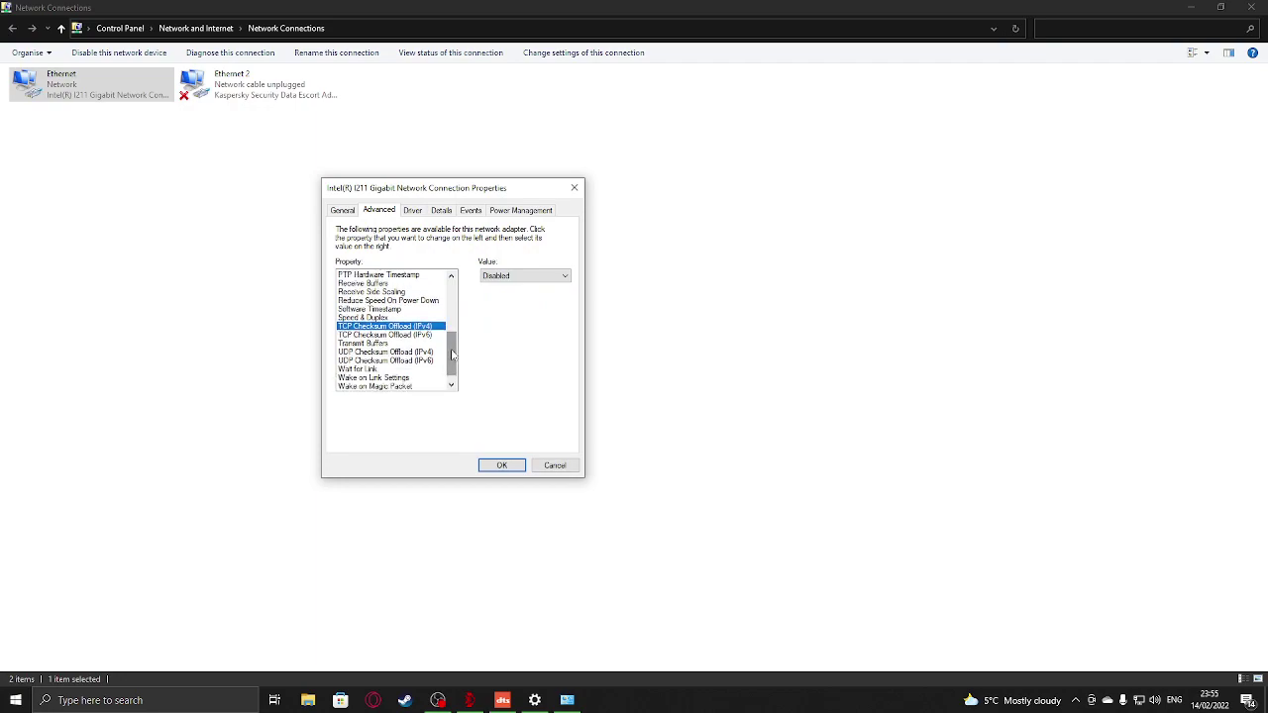
{"action": "left_click", "coordinate": [421, 336]}
{"action": "left_click", "coordinate": [381, 344]}
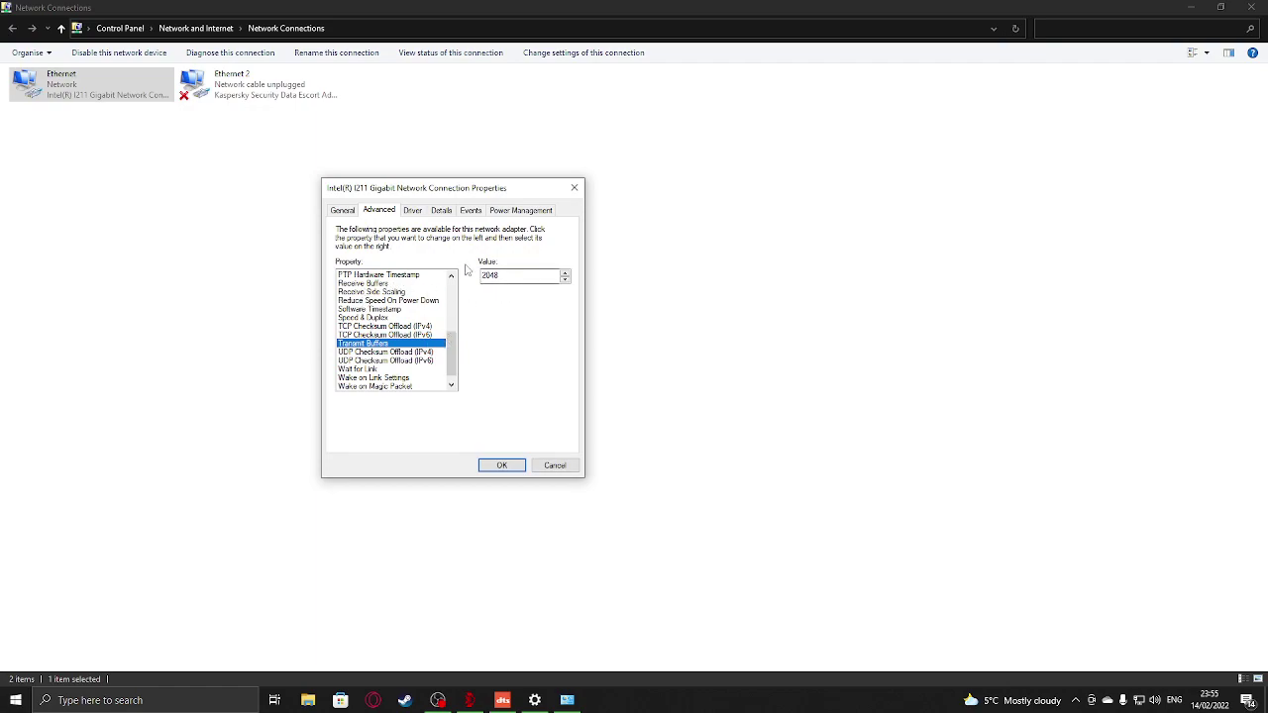
{"action": "left_click_drag", "start_coordinate": [452, 346], "coordinate": [452, 356]}
{"action": "left_click", "coordinate": [384, 352]}
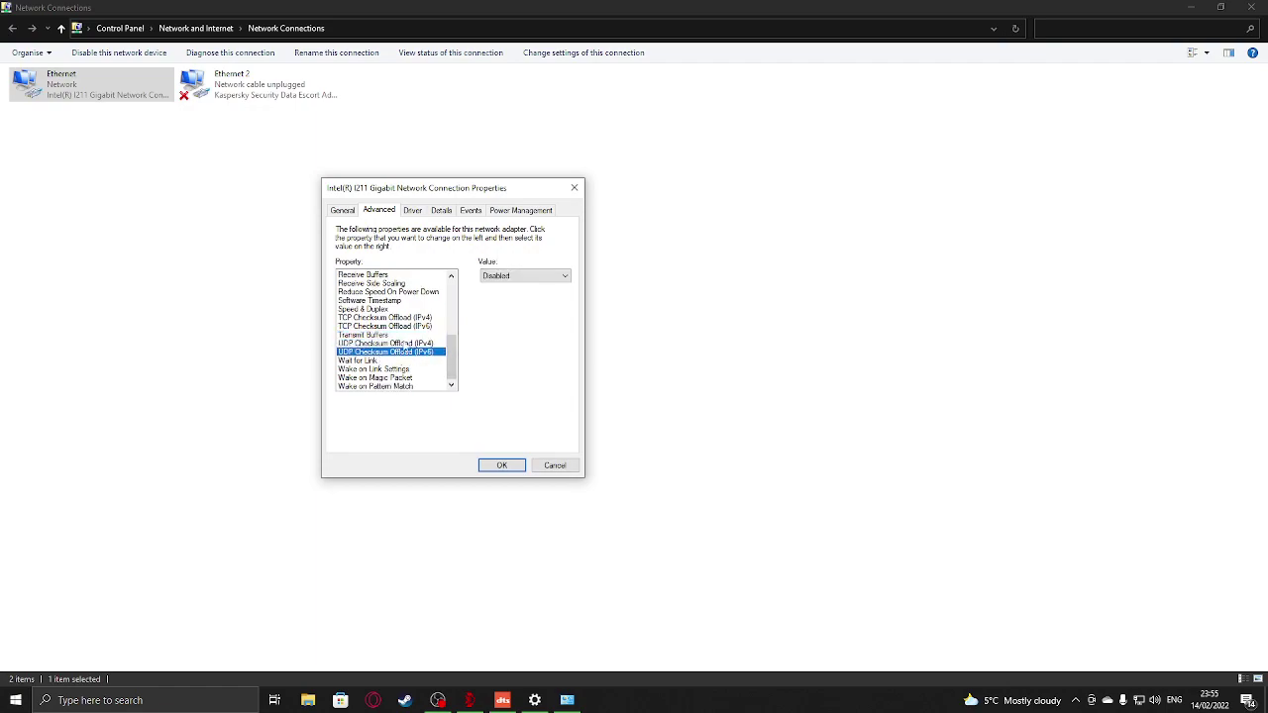
Step: Check the values of Wait for Link, Wake on Link Settings, Wake on Magic Packet and Wake on Pattern Match
{"action": "left_click", "coordinate": [362, 361]}
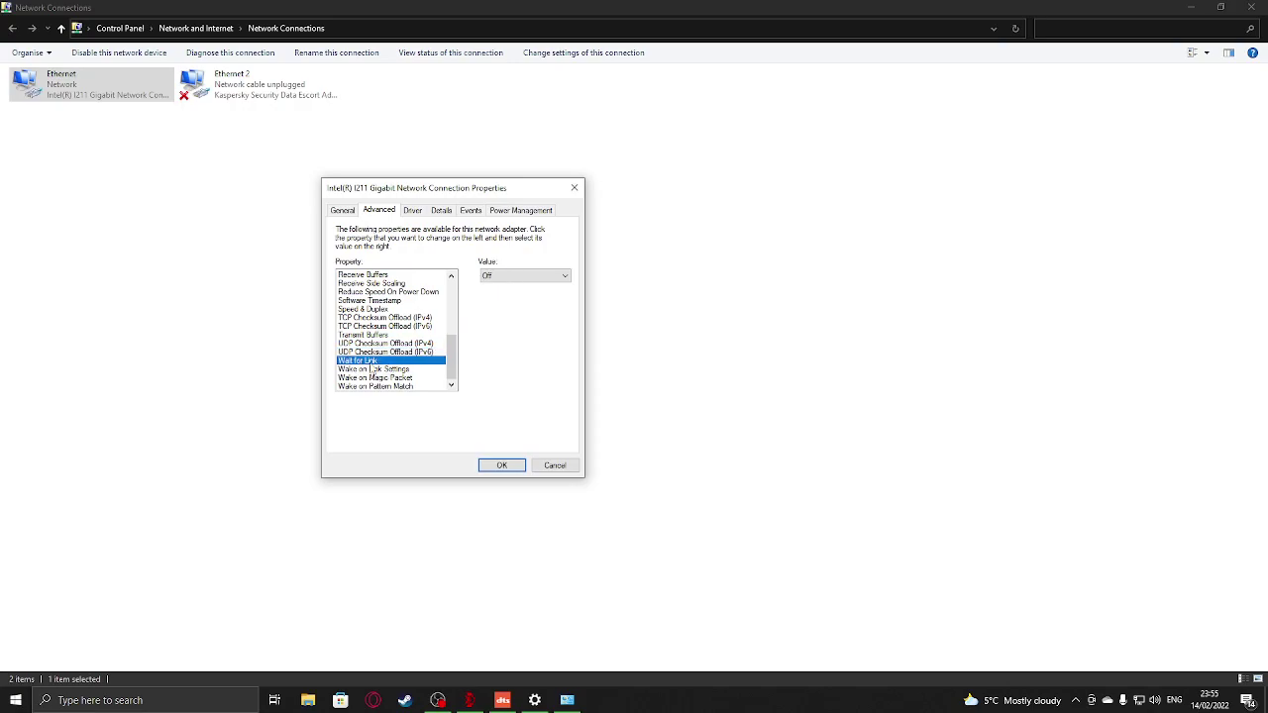
{"action": "left_click", "coordinate": [375, 370]}
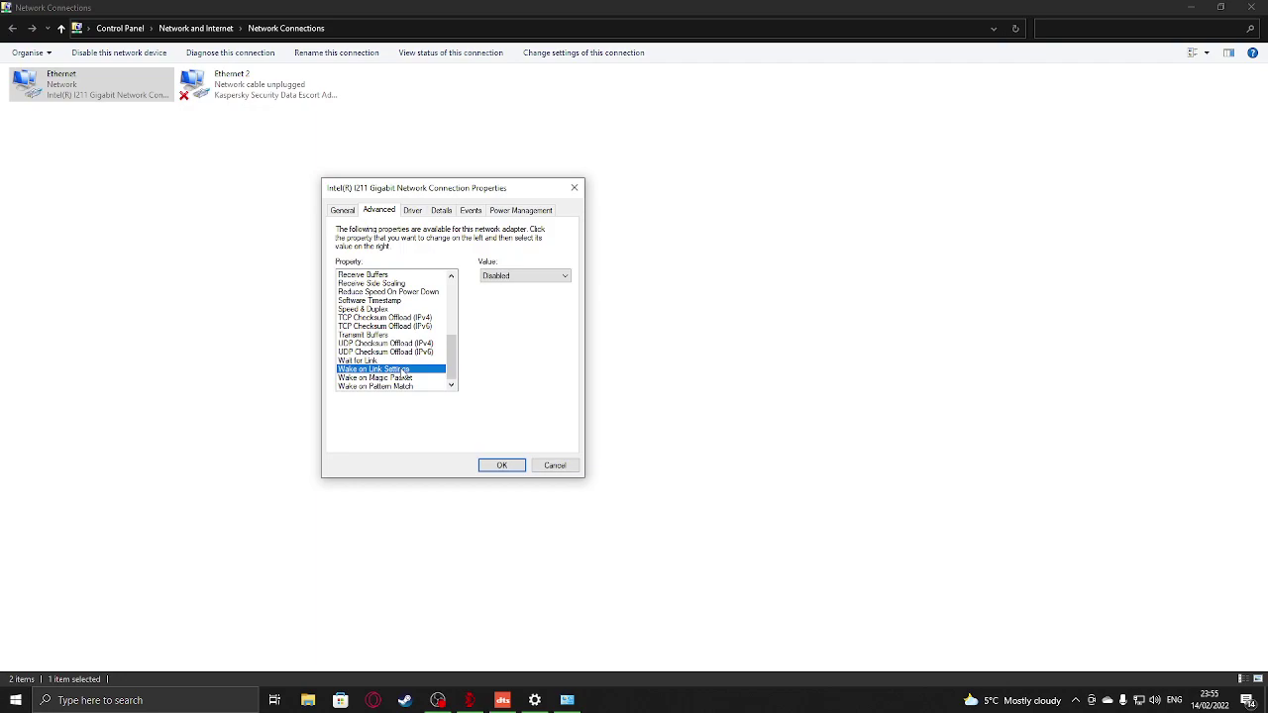
{"action": "left_click", "coordinate": [403, 379]}
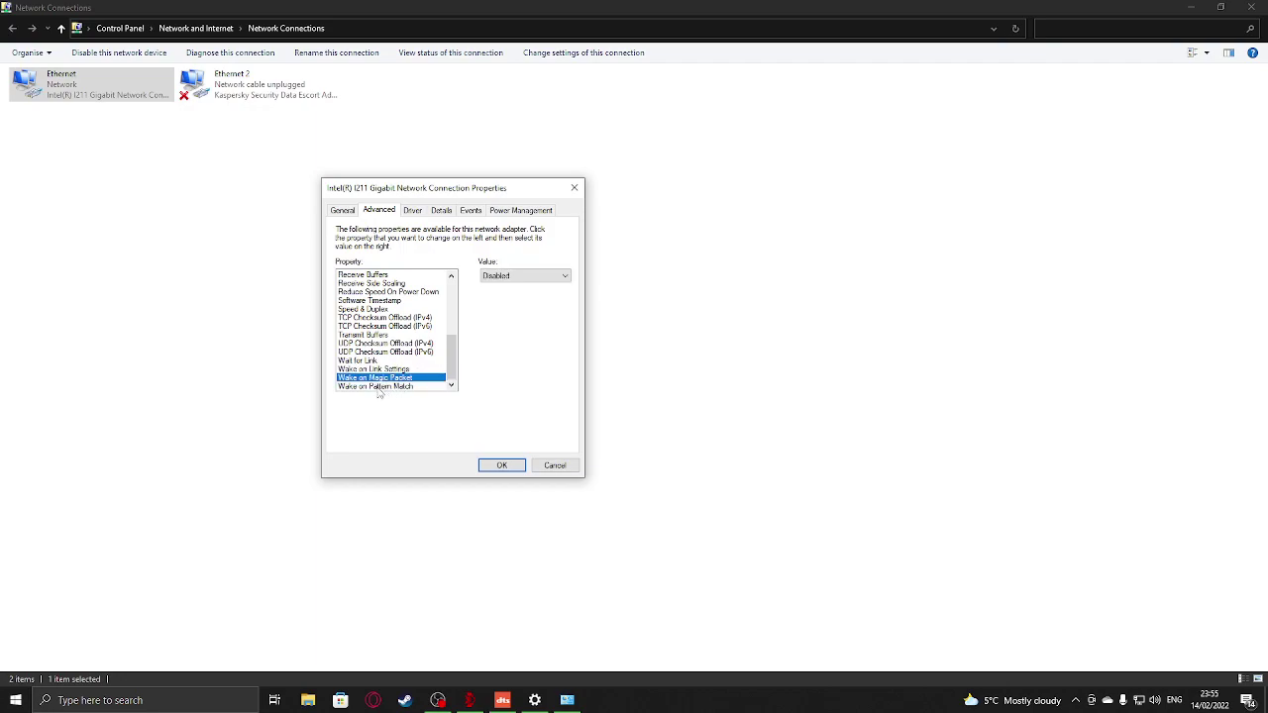
{"action": "left_click", "coordinate": [381, 388]}
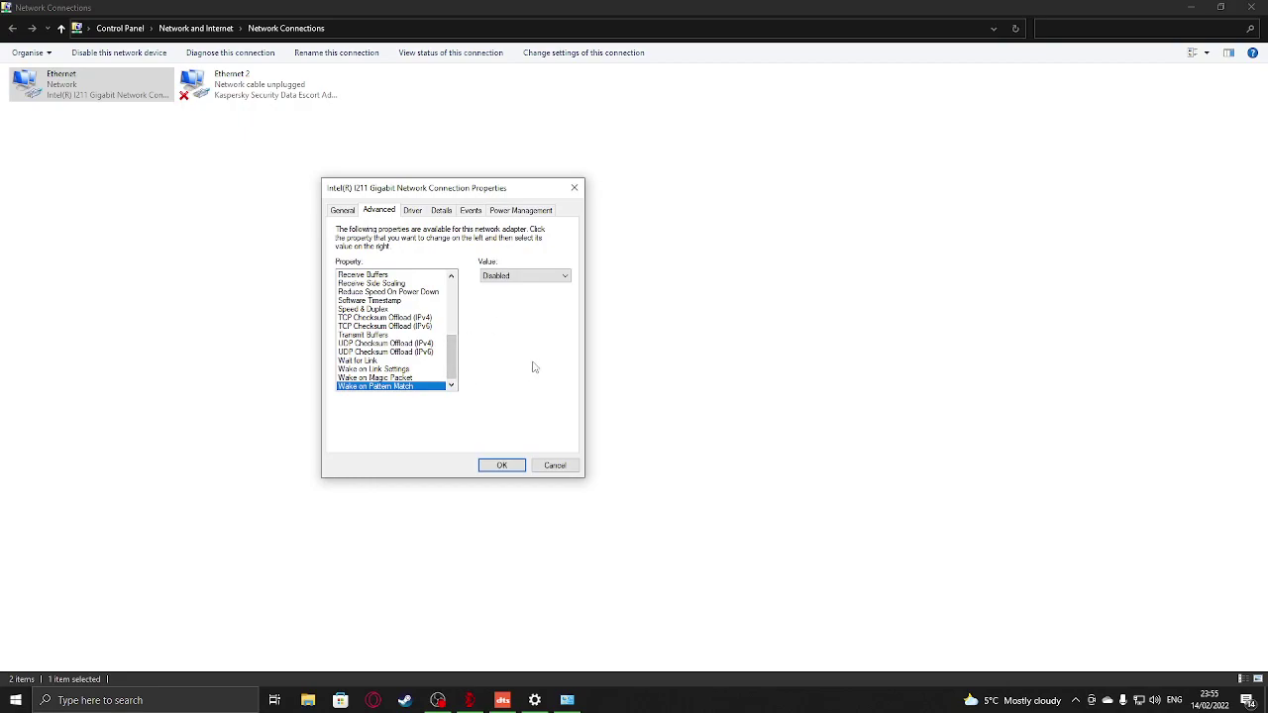
Step: Review the adapter's power management options, its event log and its general device status
{"action": "left_click", "coordinate": [516, 212]}
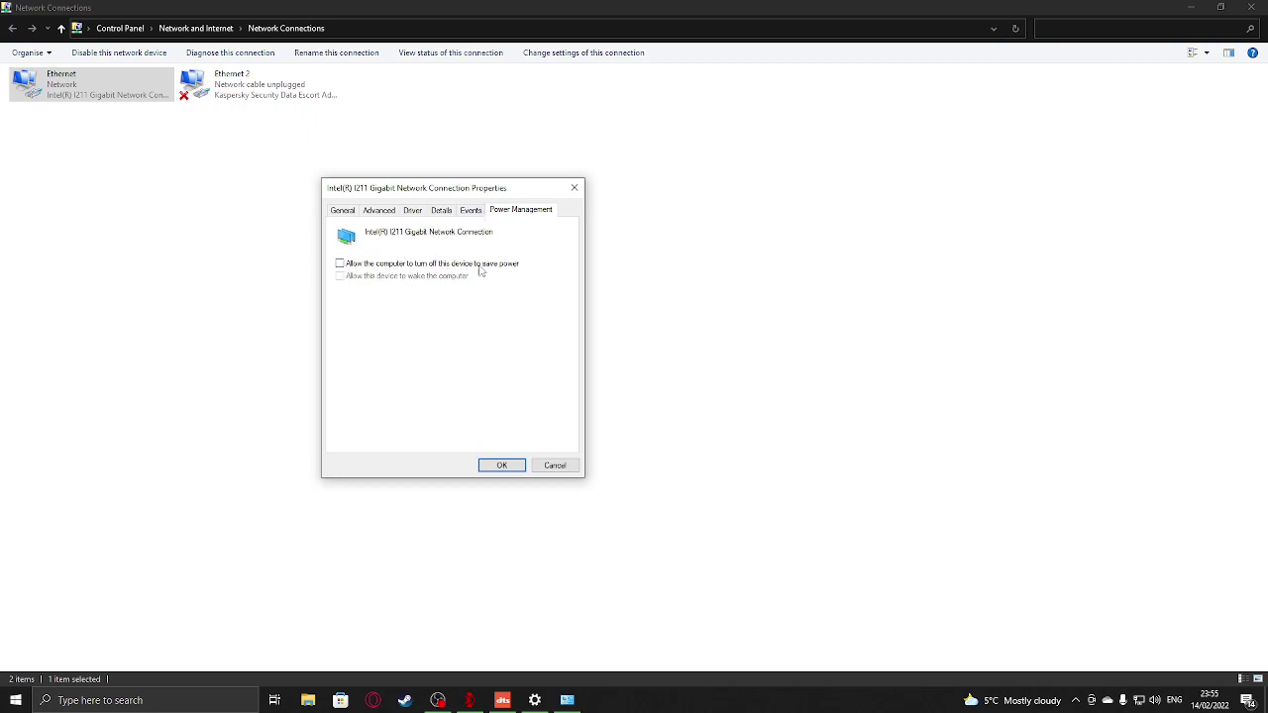
{"action": "left_click", "coordinate": [470, 211]}
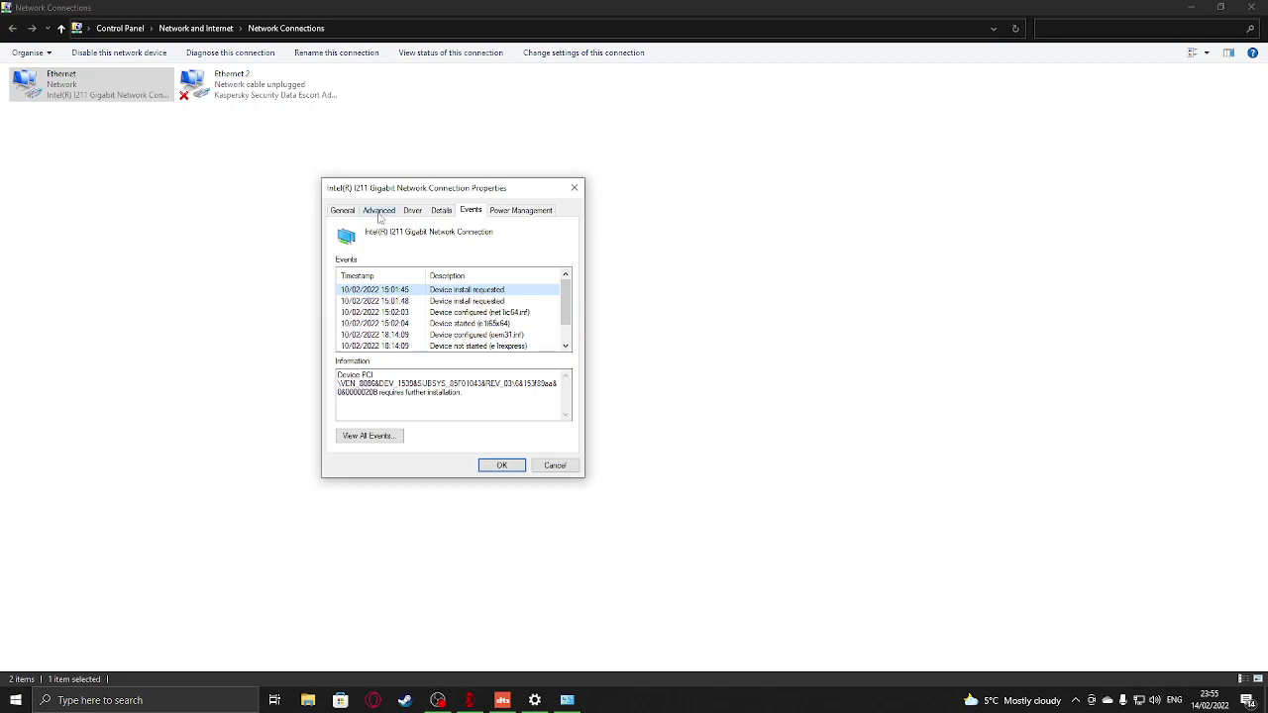
{"action": "left_click", "coordinate": [344, 211]}
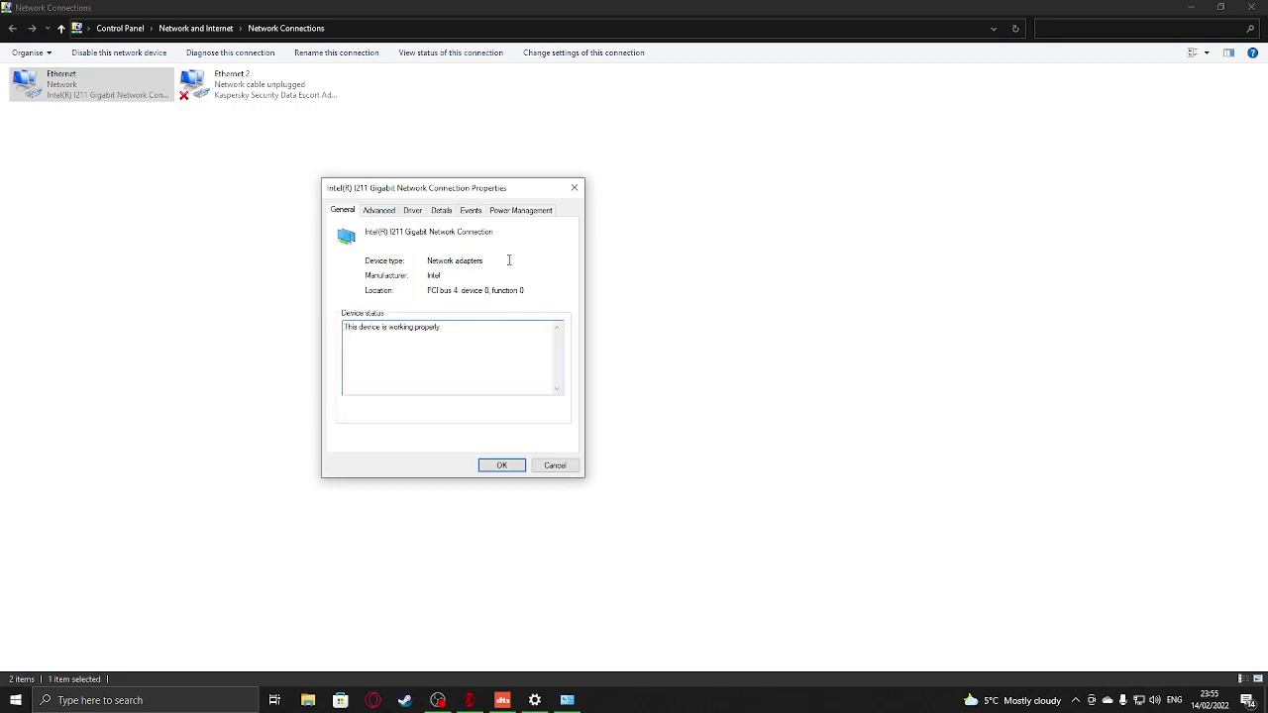
Step: Confirm both open properties dialogs of the Intel I211 adapter and close the Network Connections and Settings windows
{"action": "left_click", "coordinate": [502, 462]}
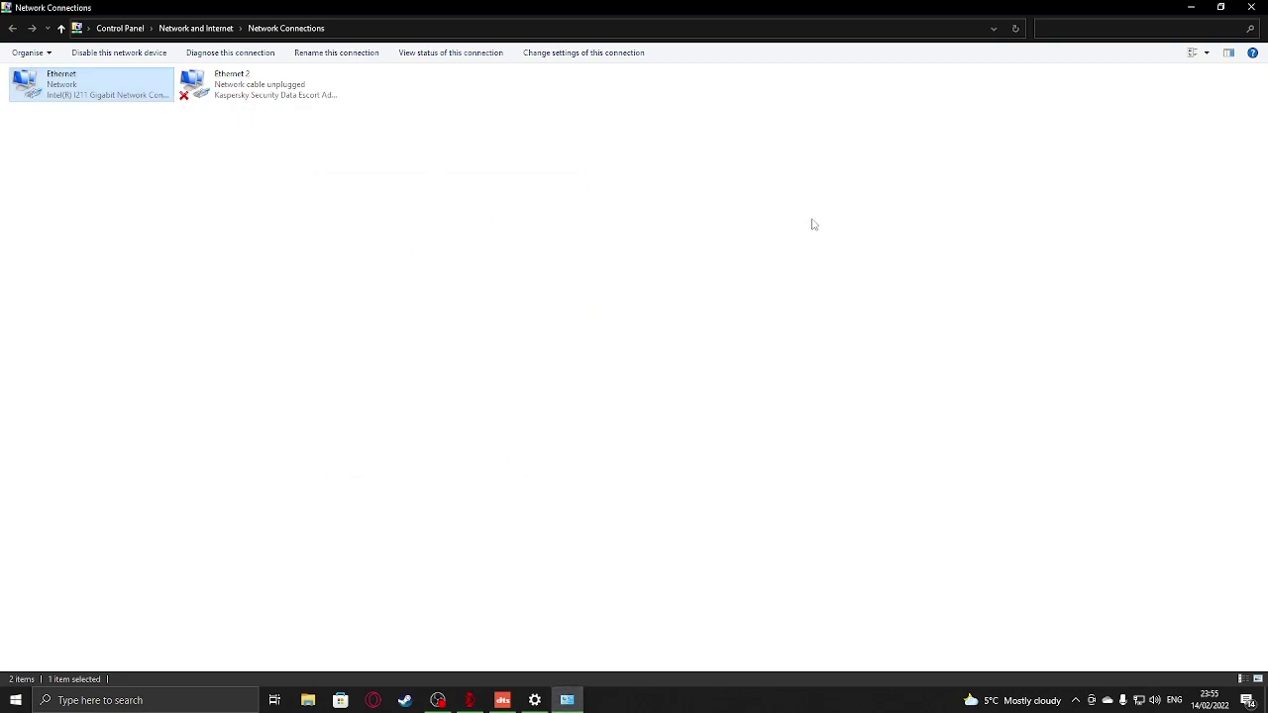
{"action": "left_click", "coordinate": [1251, 10]}
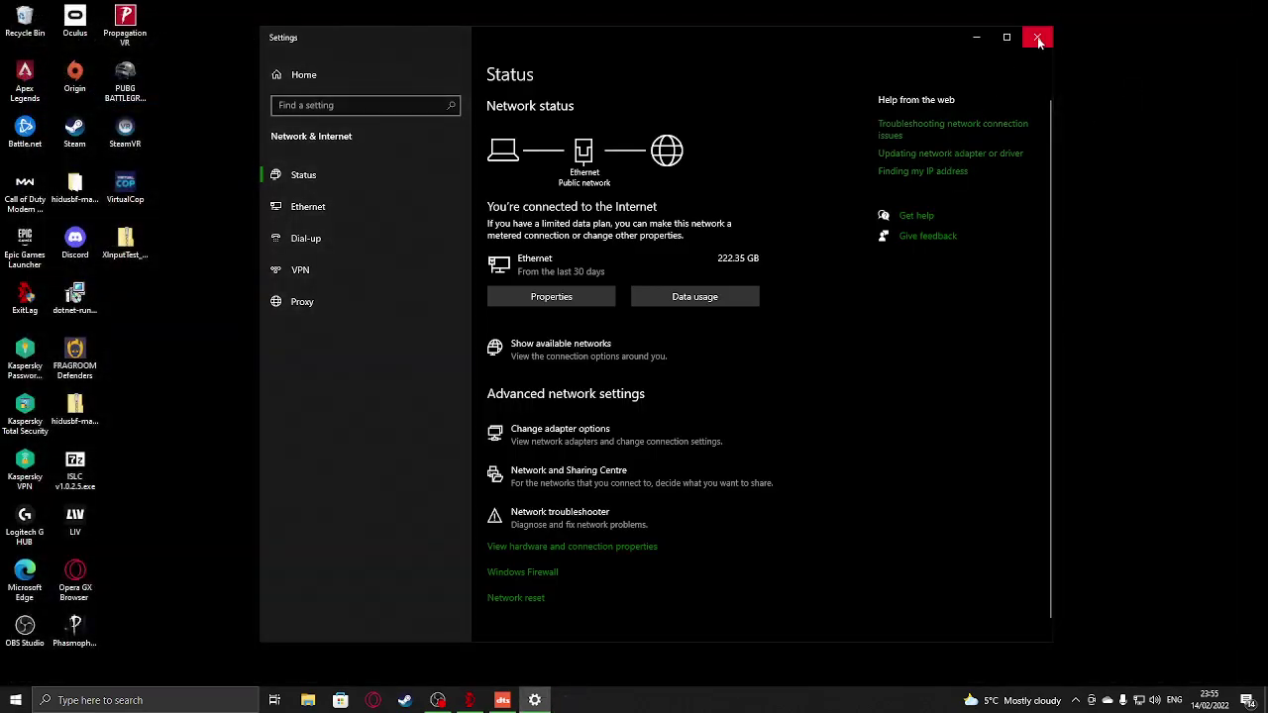
{"action": "left_click", "coordinate": [1038, 36]}
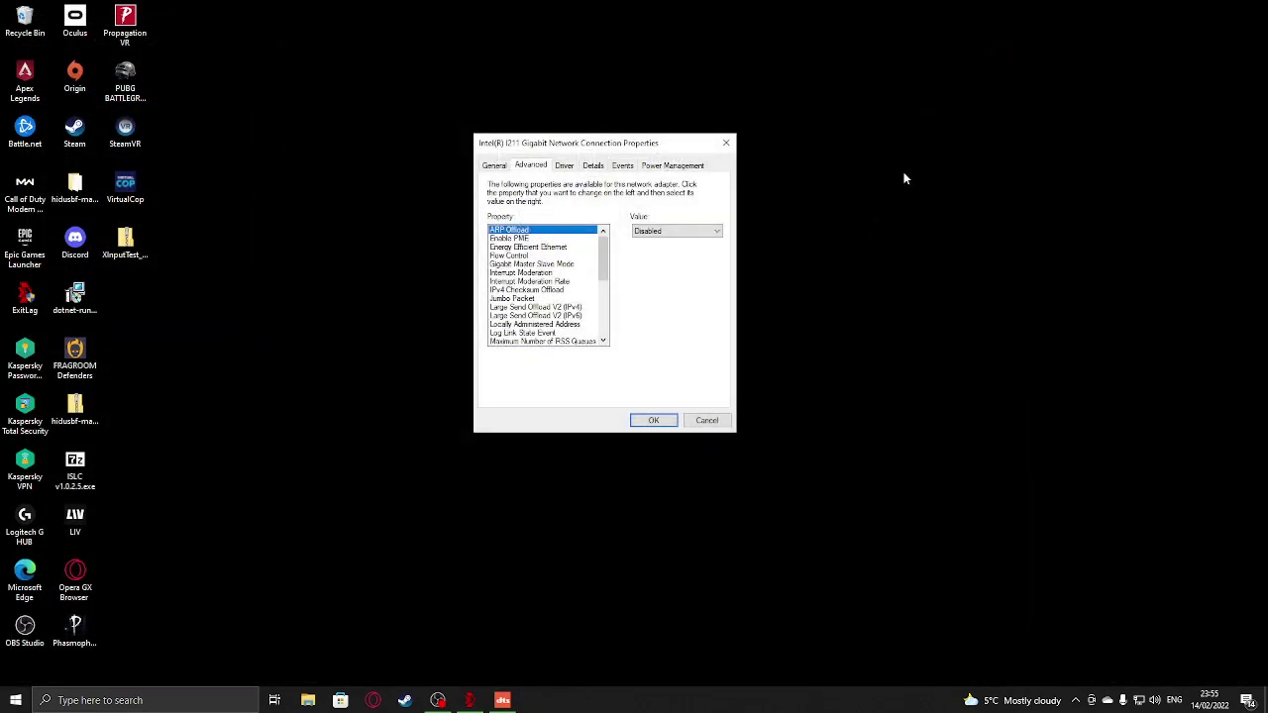
{"action": "left_click", "coordinate": [649, 420]}
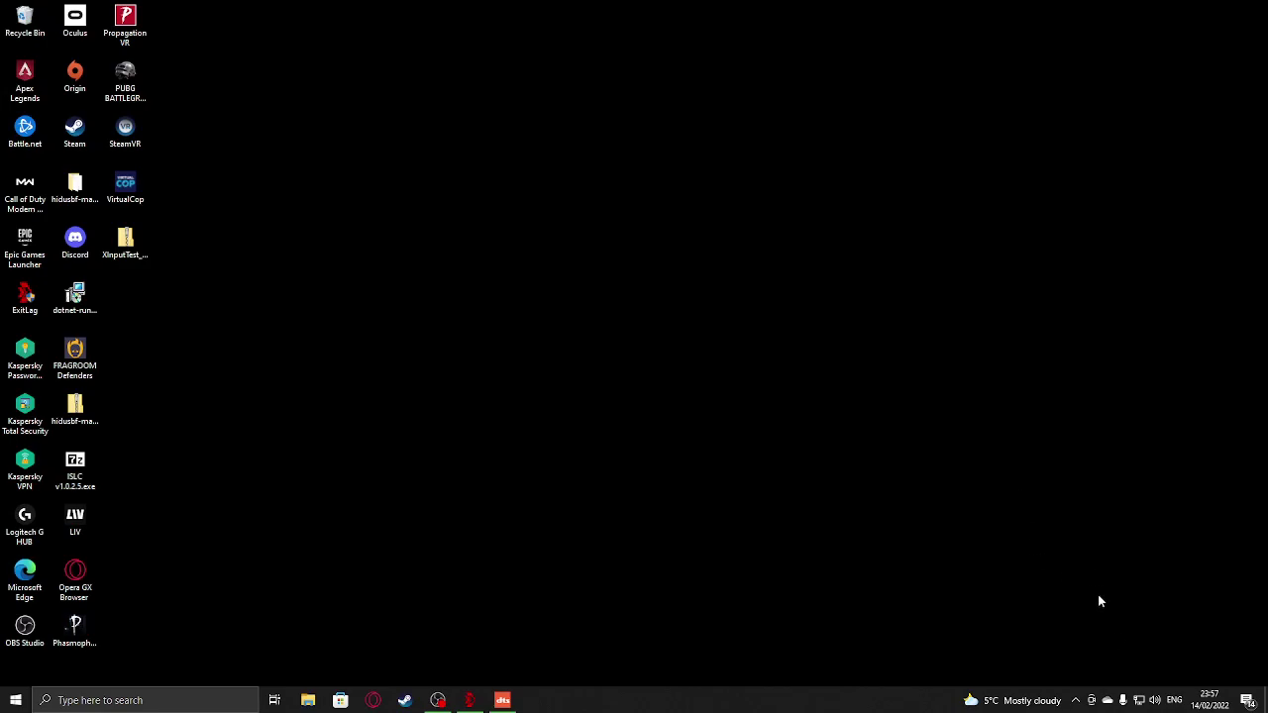
Step: Check the date in the taskbar calendar and dismiss it
{"action": "left_click", "coordinate": [1209, 698]}
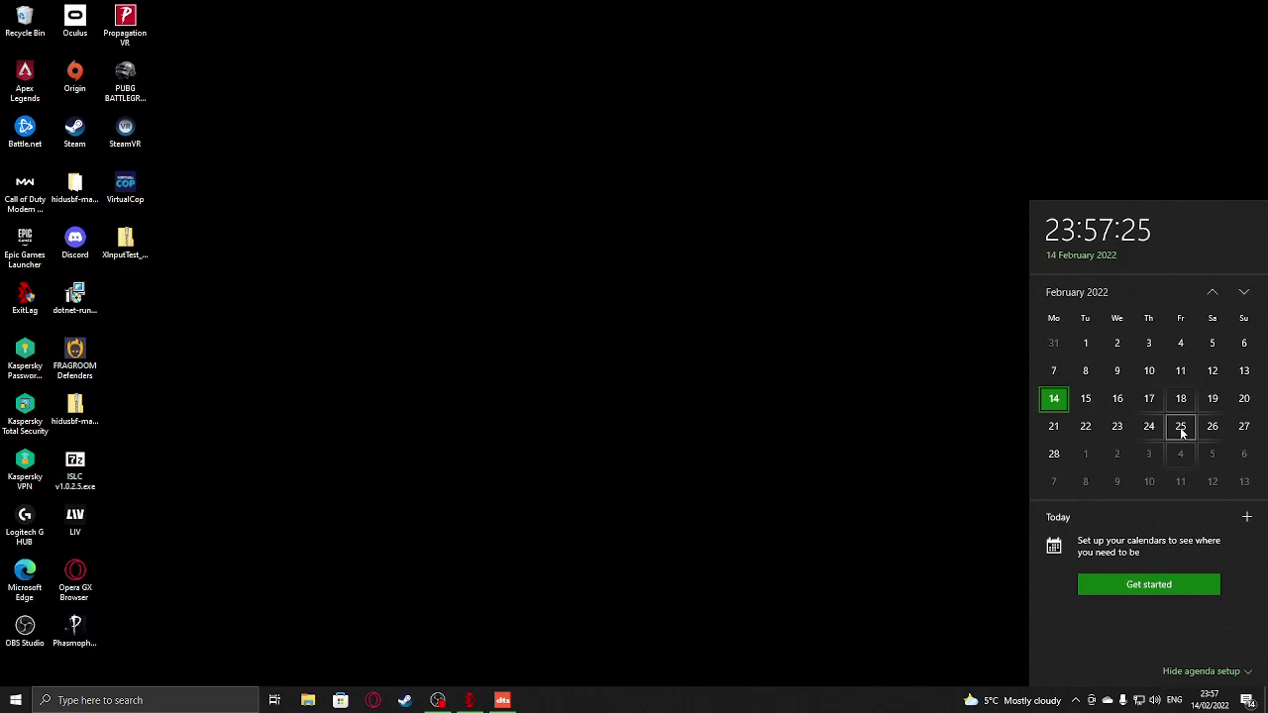
{"action": "left_click", "coordinate": [997, 433]}
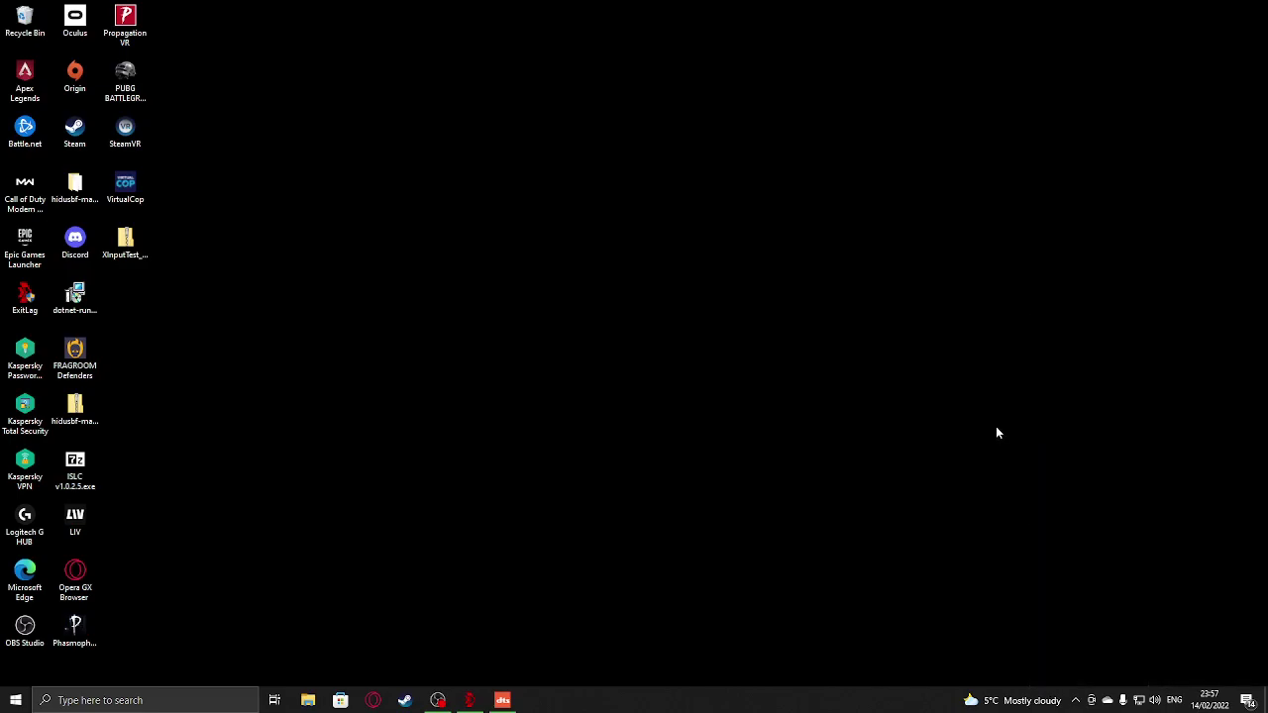